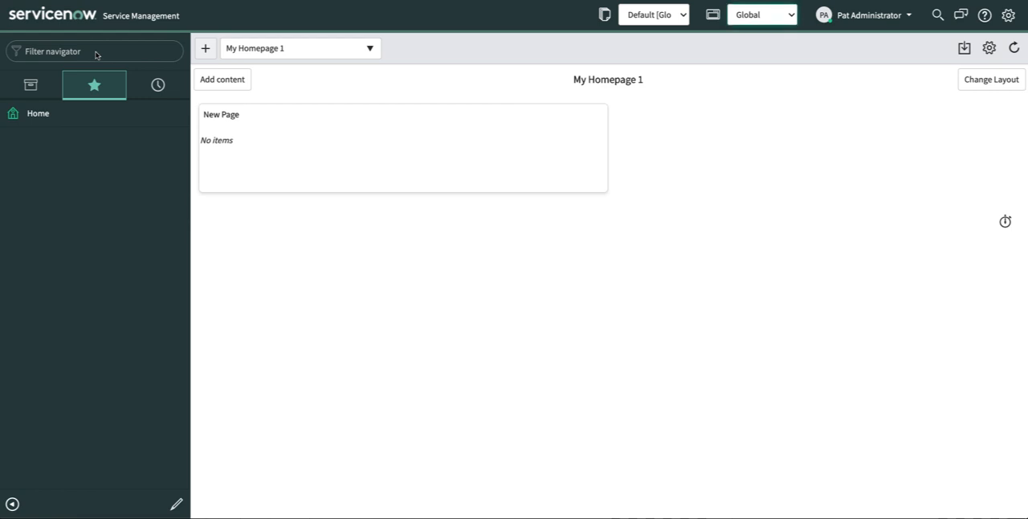
# - Find Studio in the navigator and launch it from System Applications
pyautogui.click(91, 51)
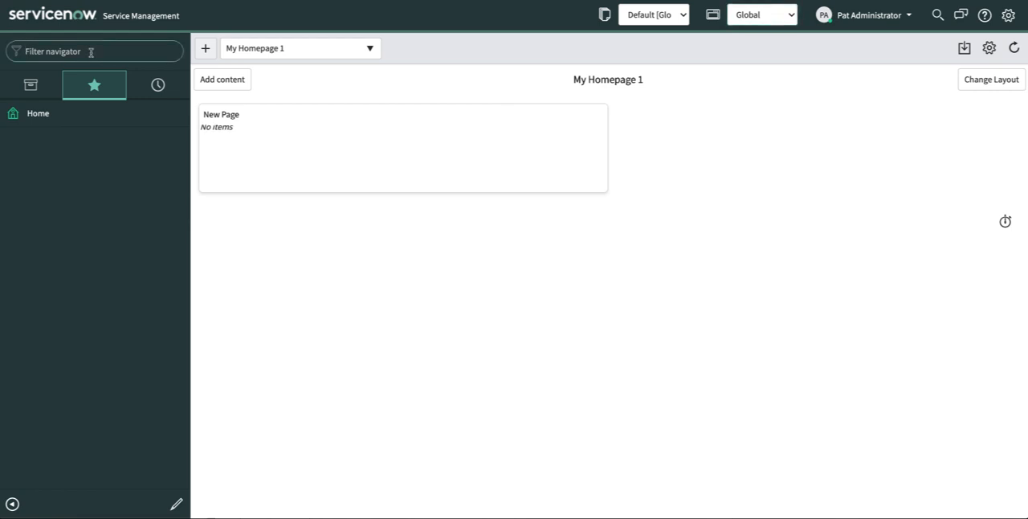
pyautogui.write('studio')
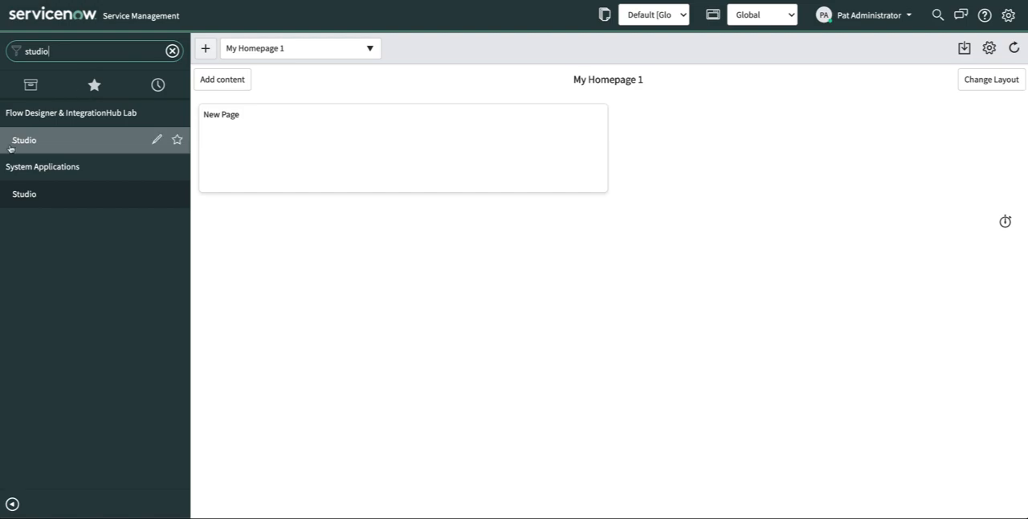
pyautogui.click(24, 194)
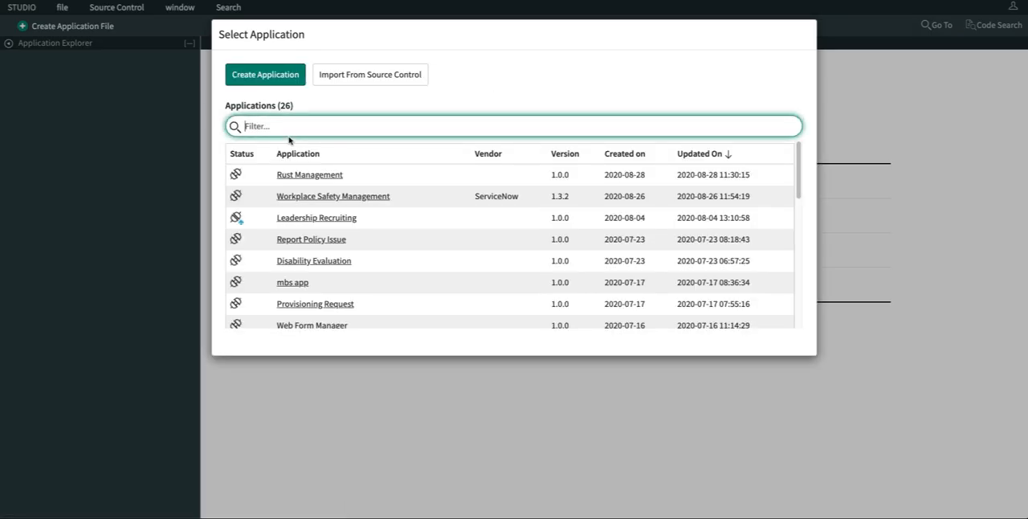
# - Start a new application and name it Submarine Rust Management
pyautogui.click(266, 81)
pyautogui.click(417, 218)
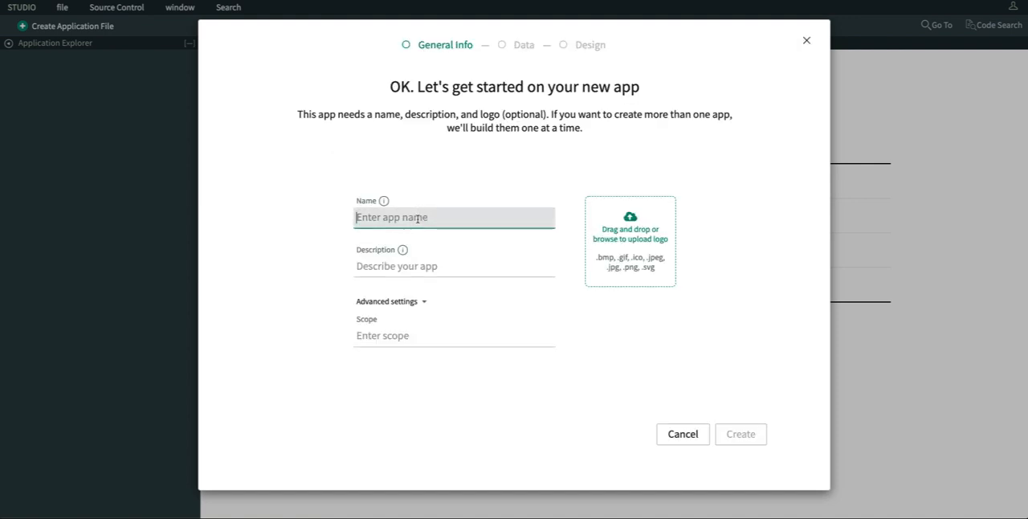
pyautogui.write('Submarine ')
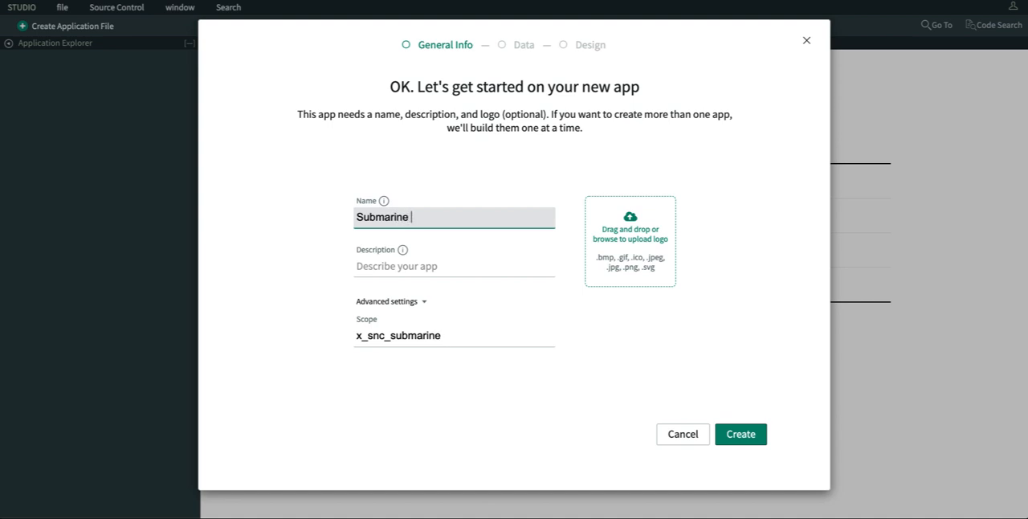
pyautogui.write('Rust Manage')
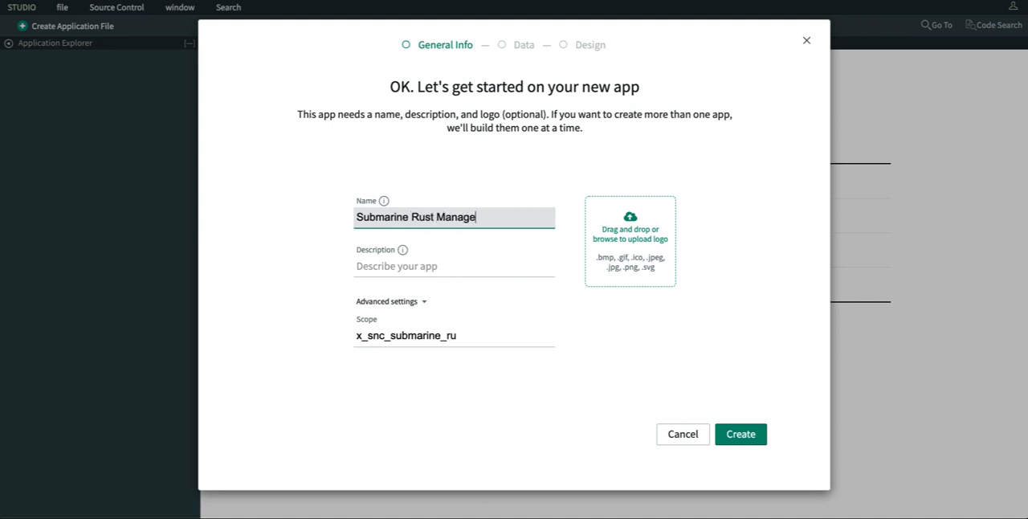
pyautogui.write('ment')
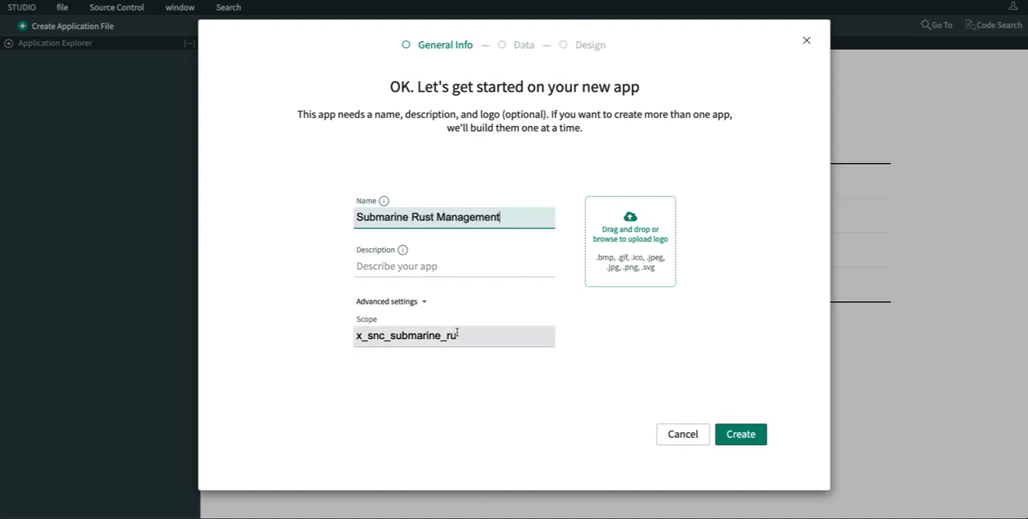
# - Change the application's scope to x_snc_mbs_sub_rust and create the application
pyautogui.moveTo(470, 337); pyautogui.dragTo(390, 337)
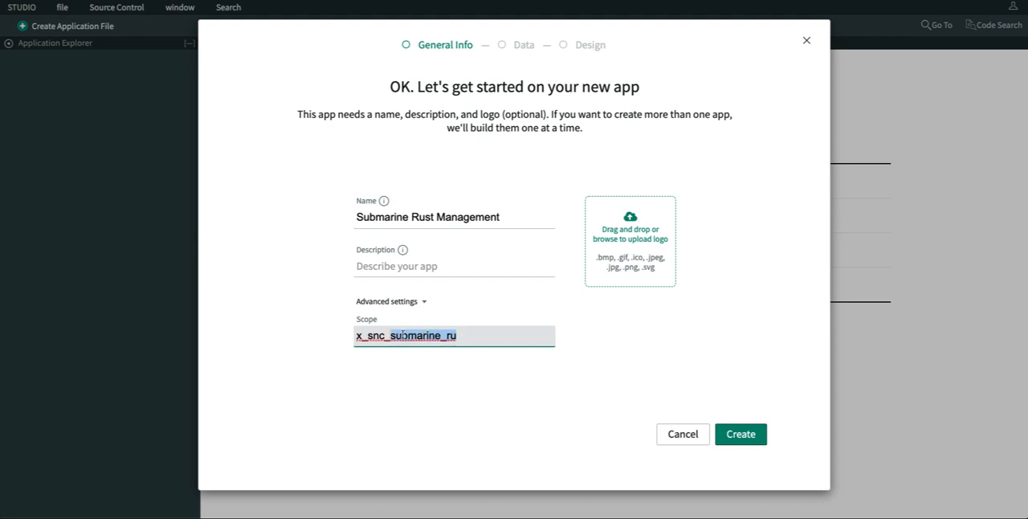
pyautogui.write('mbs_')
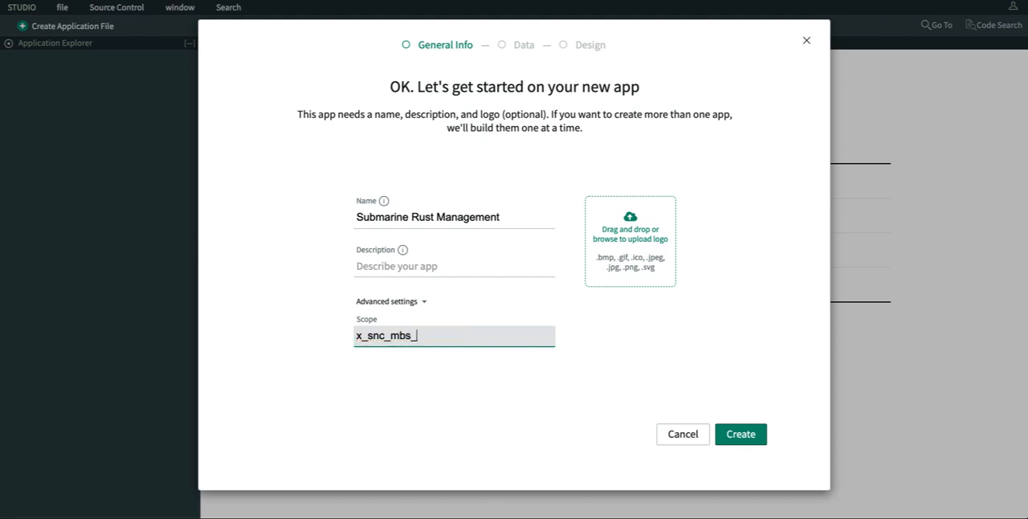
pyautogui.write('sub_rust')
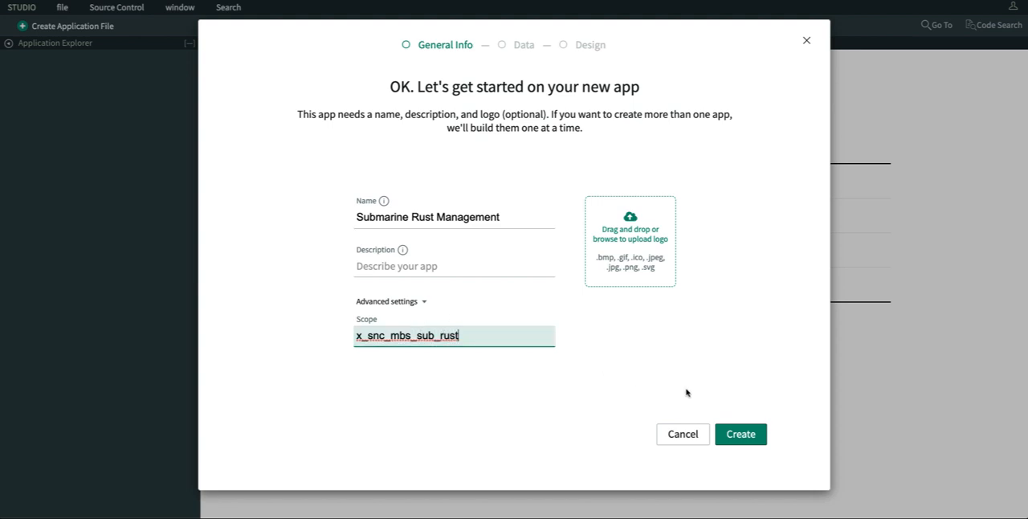
pyautogui.click(748, 435)
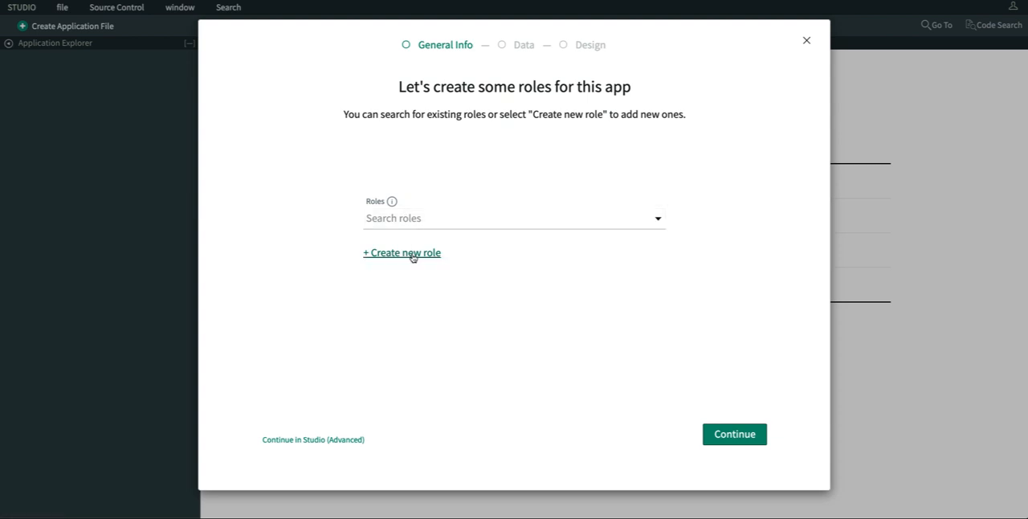
# - Create a new role named user for the app and continue to the format selection
pyautogui.click(411, 257)
pyautogui.write('user')
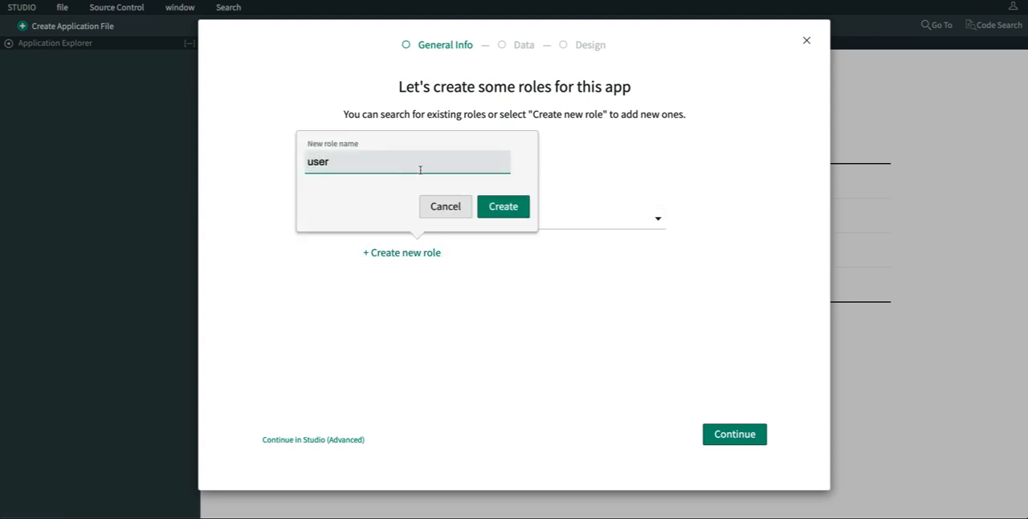
pyautogui.click(503, 206)
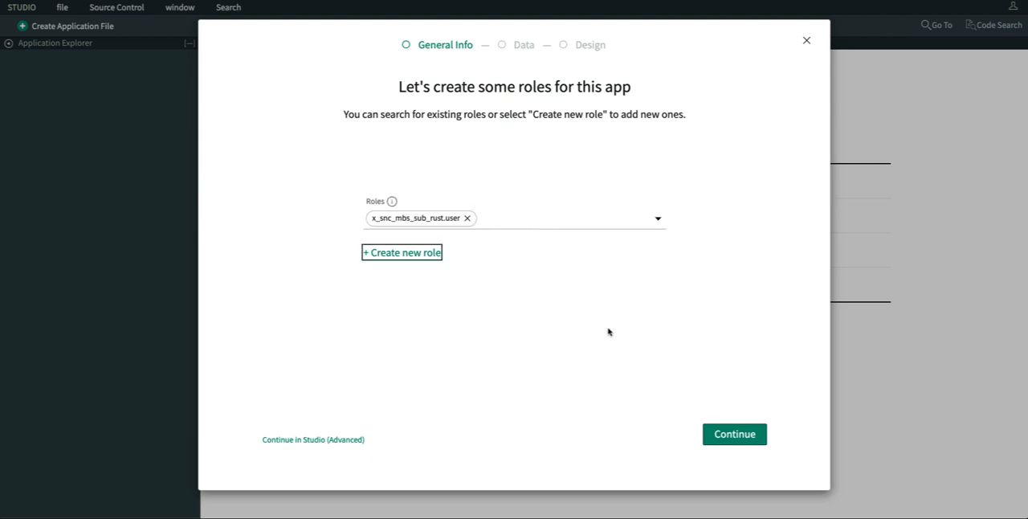
pyautogui.click(736, 434)
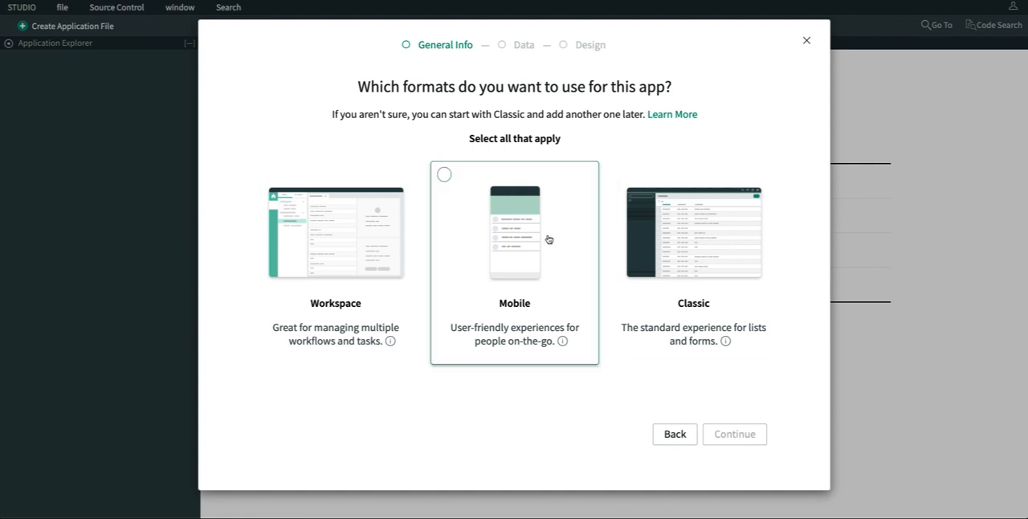
# - Choose the Classic and Mobile formats for the app and proceed to its data tables
pyautogui.click(677, 229)
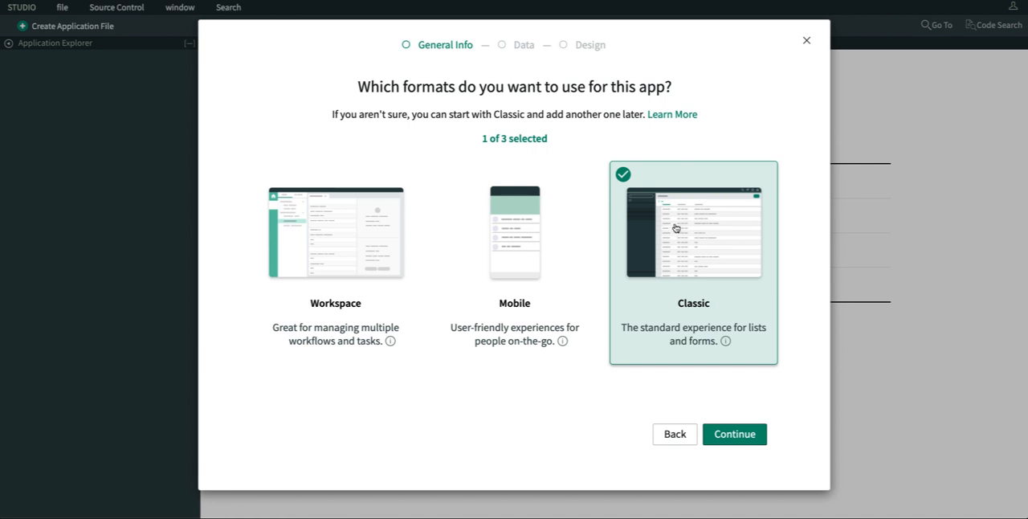
pyautogui.click(454, 185)
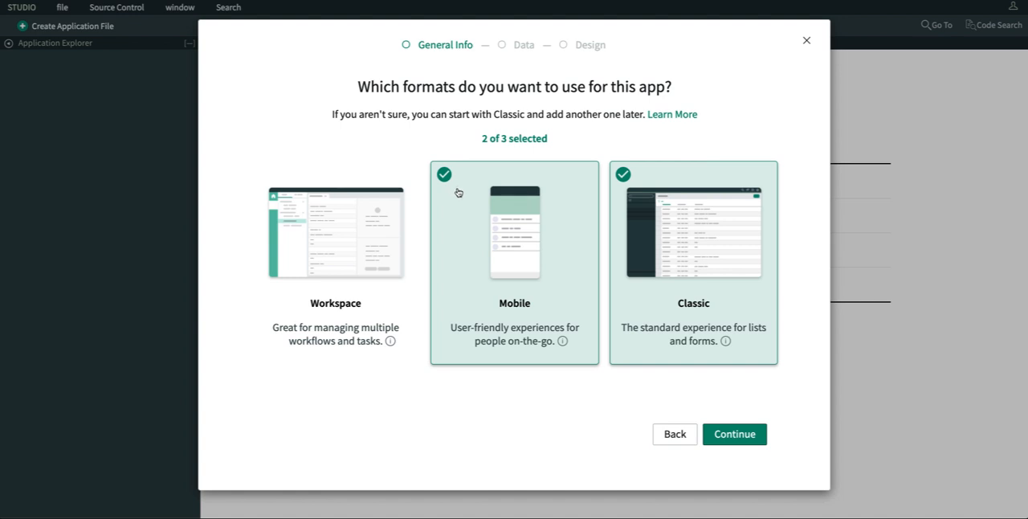
pyautogui.click(734, 429)
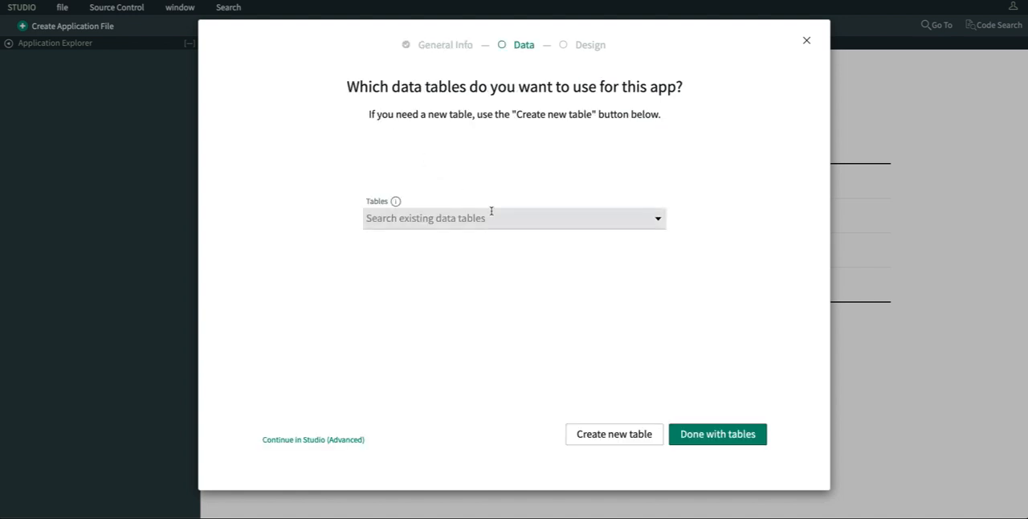
# - Begin a new data table for the app that is based on an uploaded spreadsheet
pyautogui.click(596, 434)
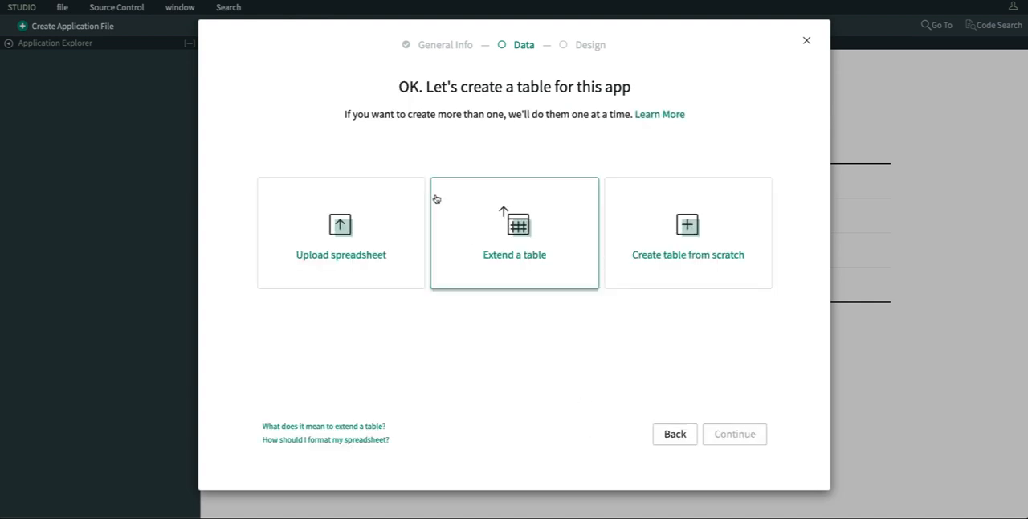
pyautogui.click(341, 226)
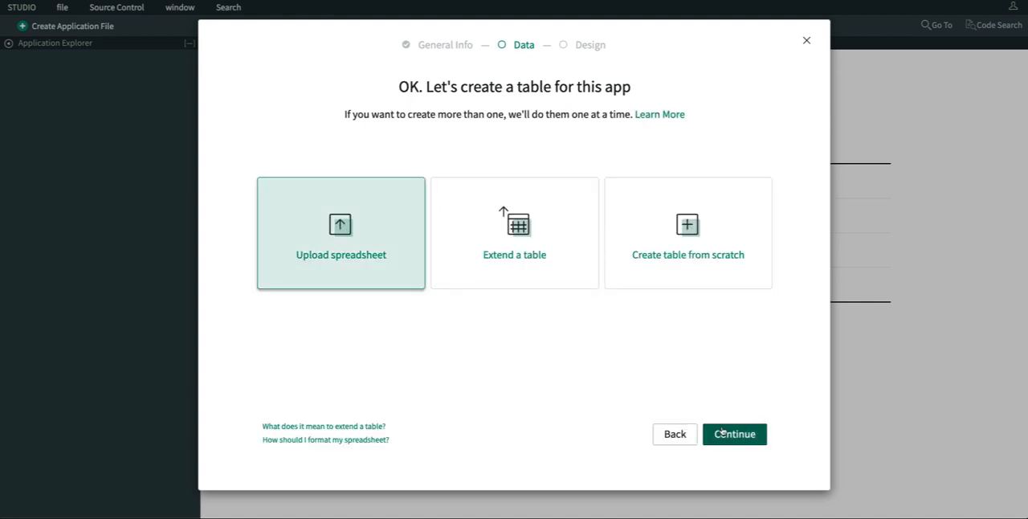
pyautogui.click(749, 438)
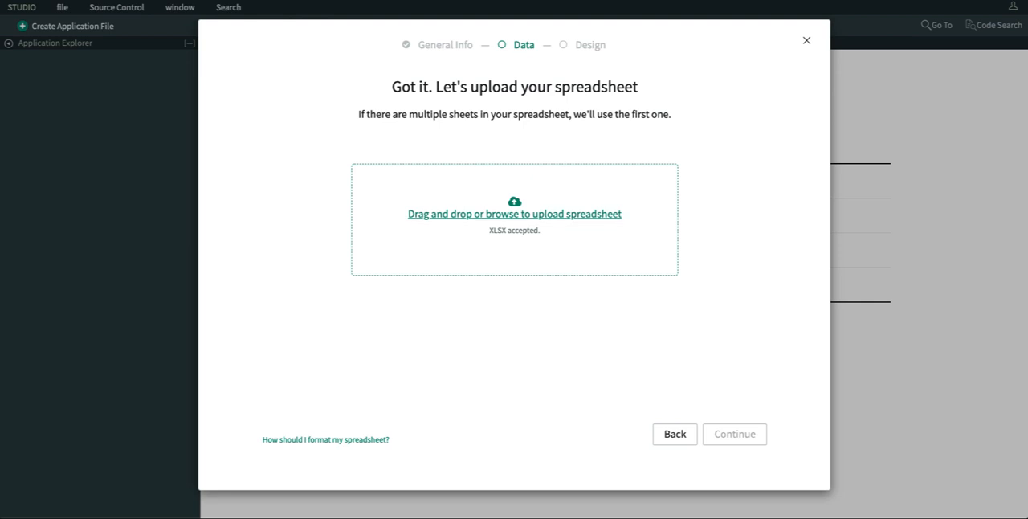
# - Upload navy boats.xlsx from the Desktop folder and enable importing its spreadsheet data, keeping row 1 as the table header
pyautogui.moveTo(270, 514)
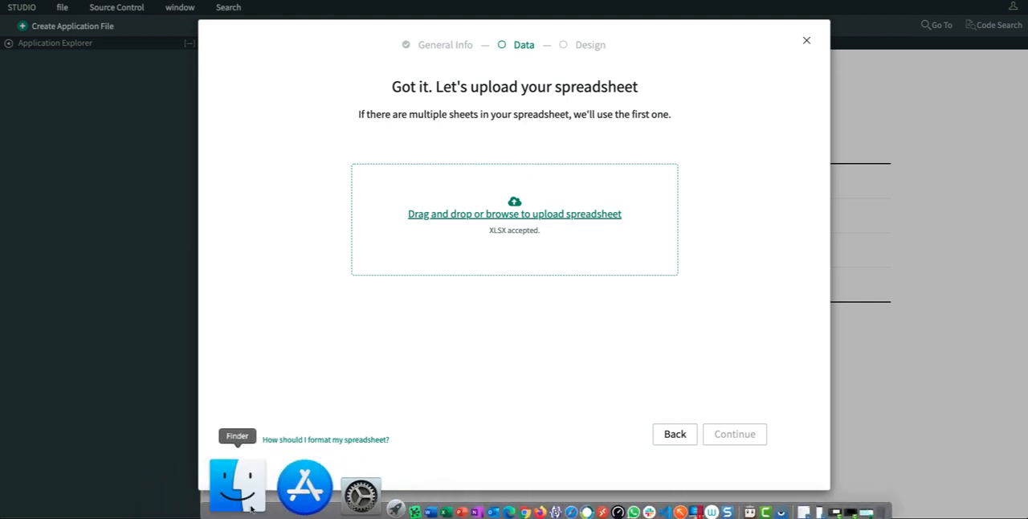
pyautogui.click(241, 494)
pyautogui.moveTo(568, 95); pyautogui.dragTo(830, 166)
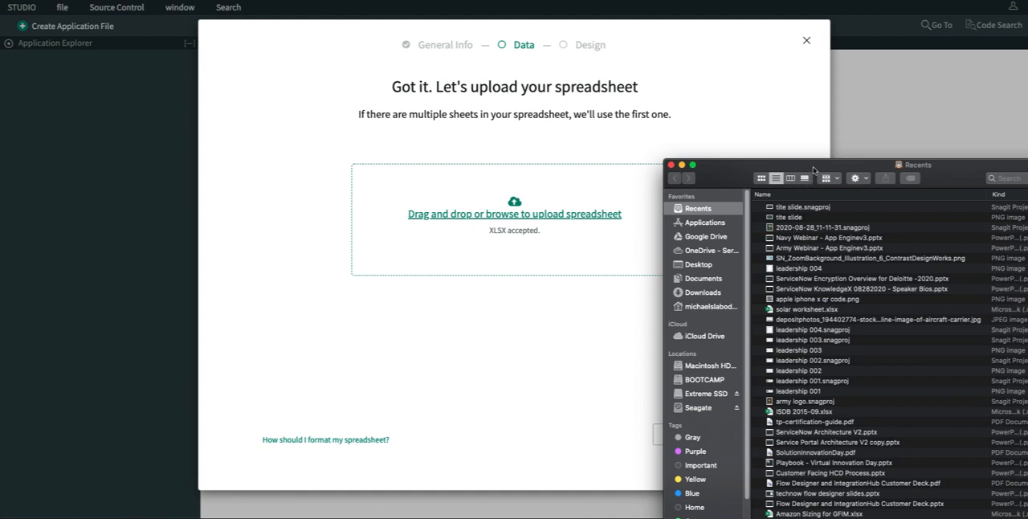
pyautogui.moveTo(816, 183); pyautogui.dragTo(766, 186)
pyautogui.click(649, 266)
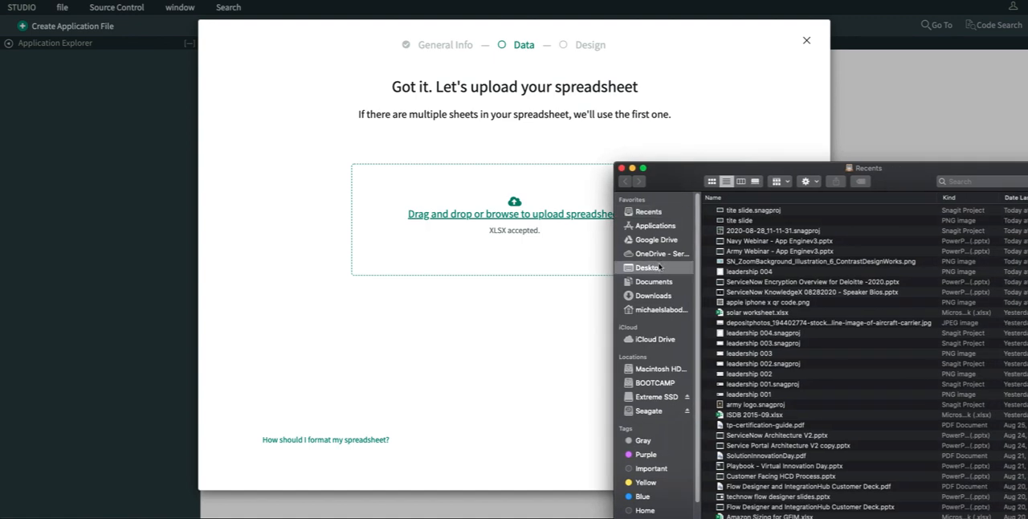
pyautogui.moveTo(751, 220); pyautogui.dragTo(479, 214)
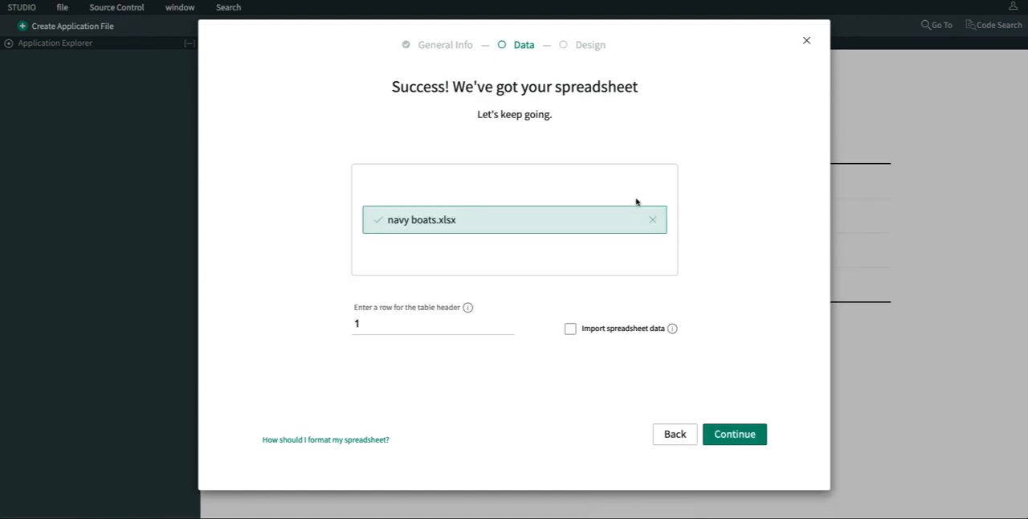
pyautogui.click(581, 332)
pyautogui.click(732, 436)
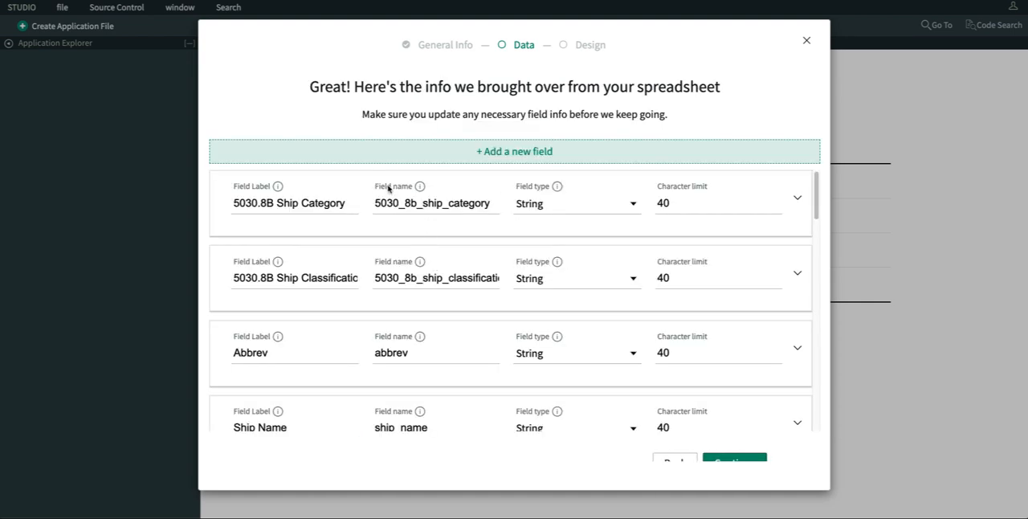
# - Add a field labelled Active with type True/False, review the imported fields and accept the field list
pyautogui.click(516, 153)
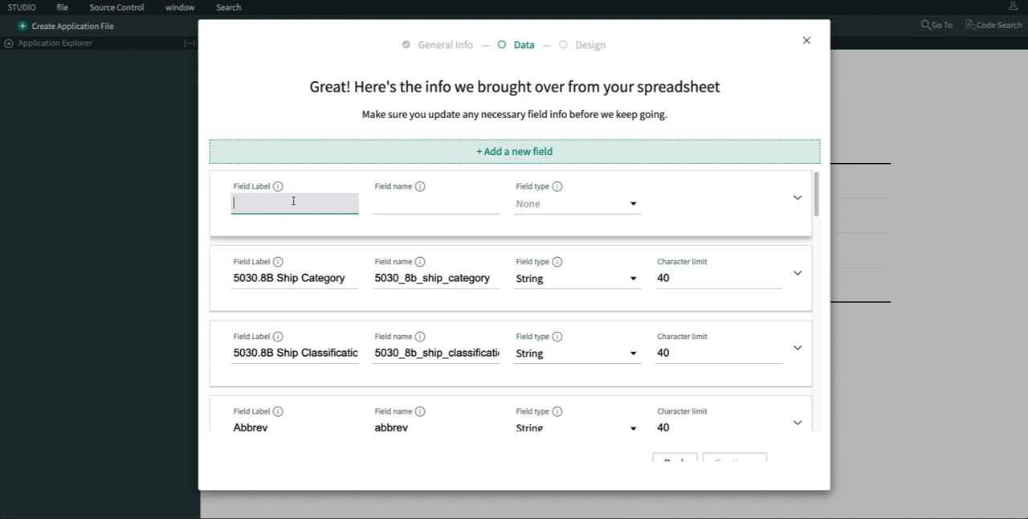
pyautogui.write('Active')
pyautogui.click(589, 209)
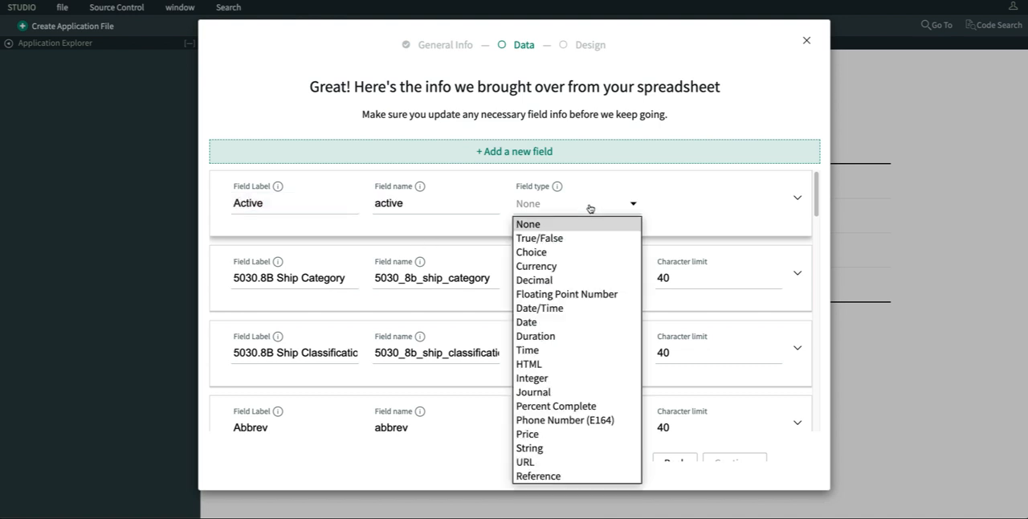
pyautogui.click(567, 239)
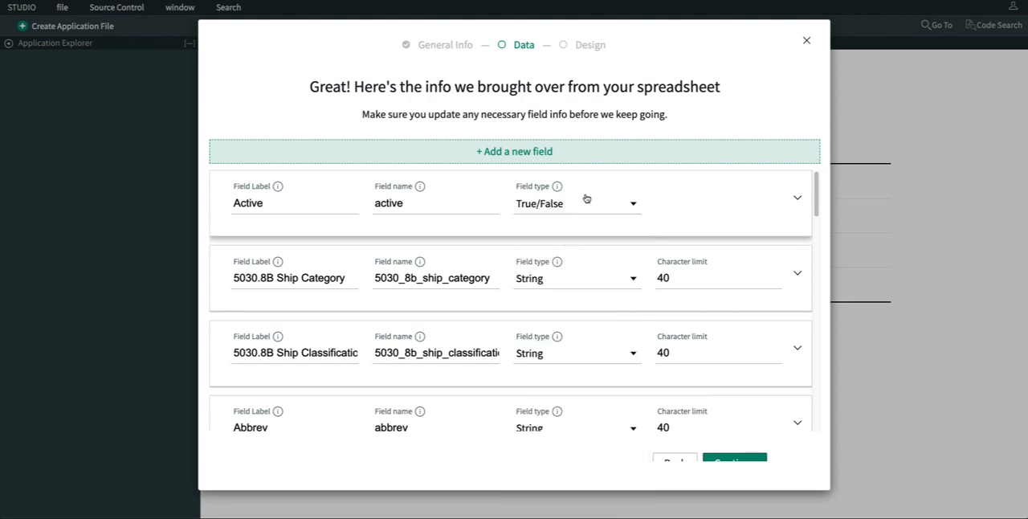
pyautogui.scroll(-15, 594, 310)
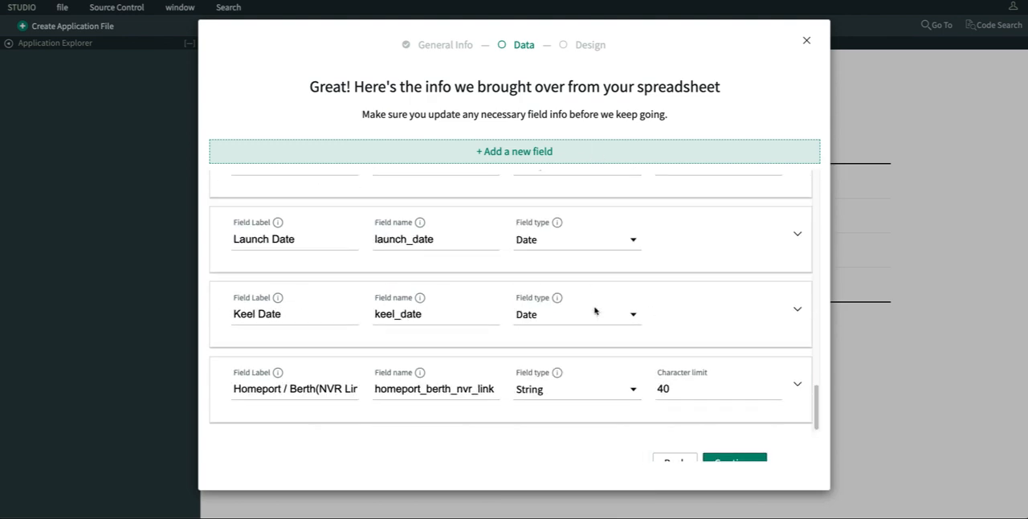
pyautogui.scroll(15, 595, 310)
pyautogui.click(734, 462)
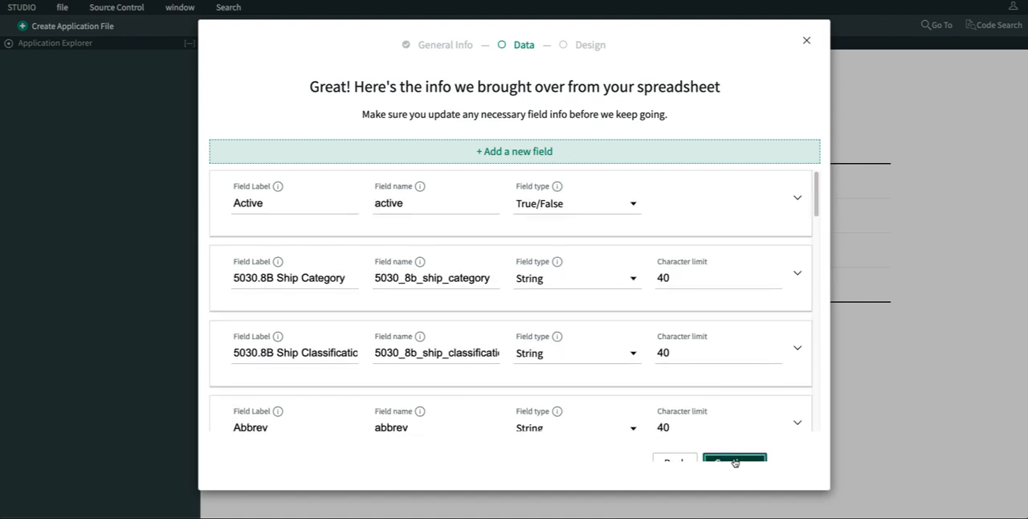
# - Label the table Submarines, check the role's access permissions and create the table, returning to the app's table selection
pyautogui.click(370, 178)
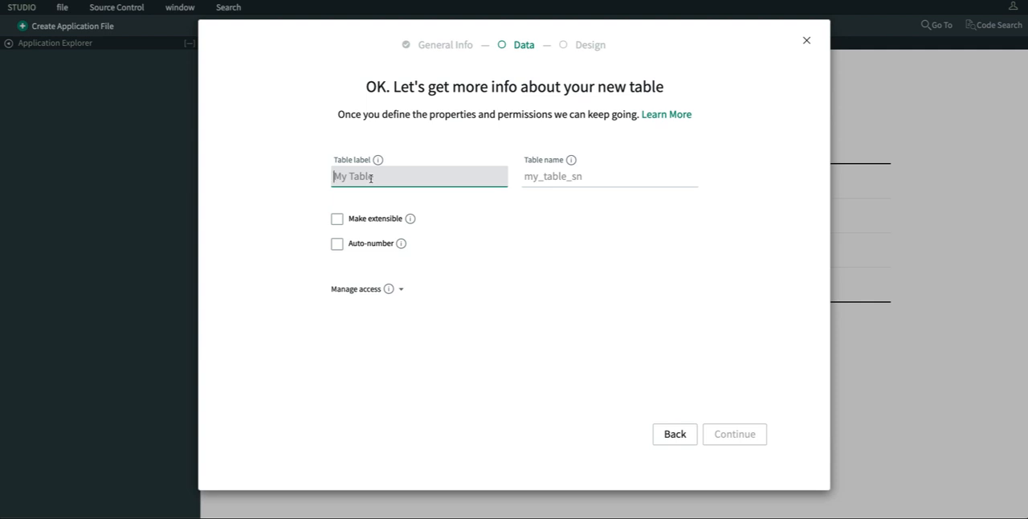
pyautogui.write('B')
pyautogui.press('BackSpace')
pyautogui.write('Submarines')
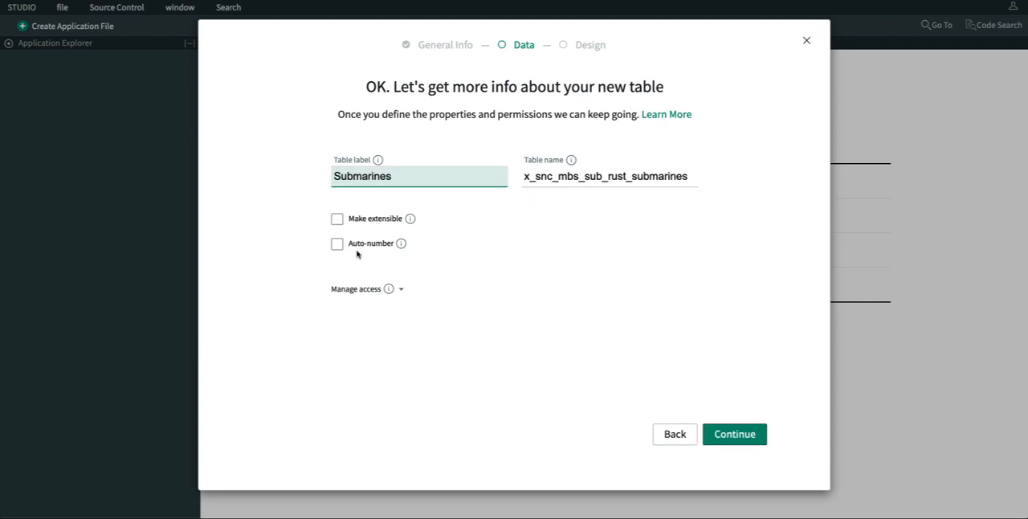
pyautogui.click(402, 291)
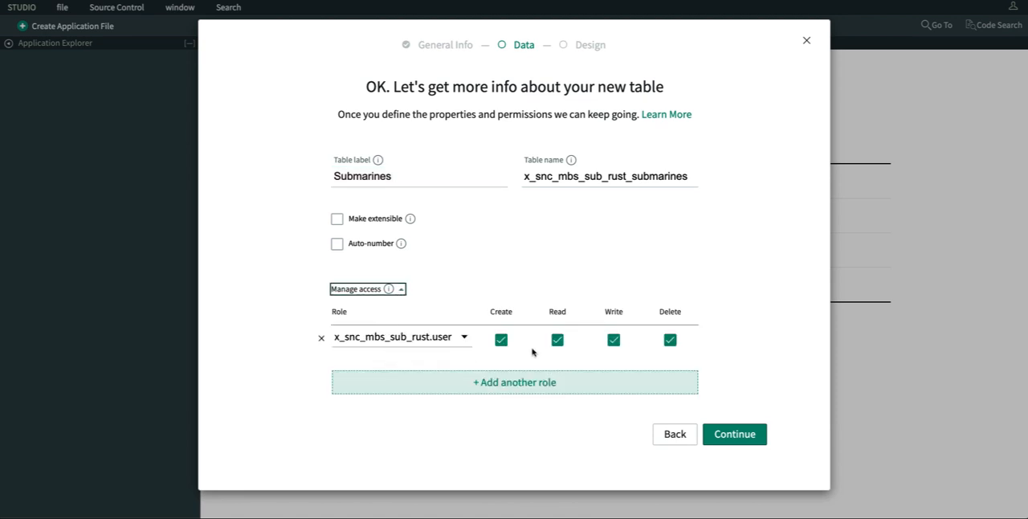
pyautogui.click(736, 434)
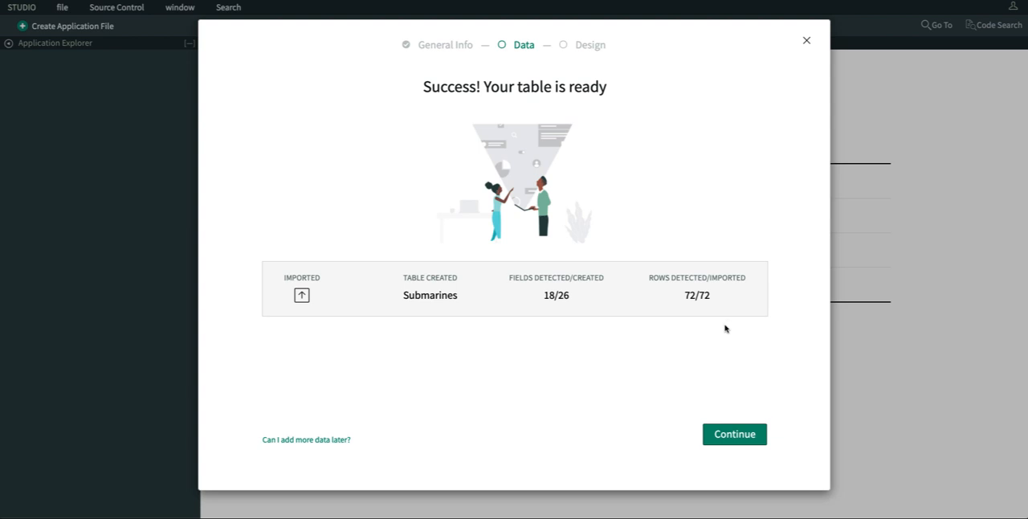
pyautogui.click(740, 434)
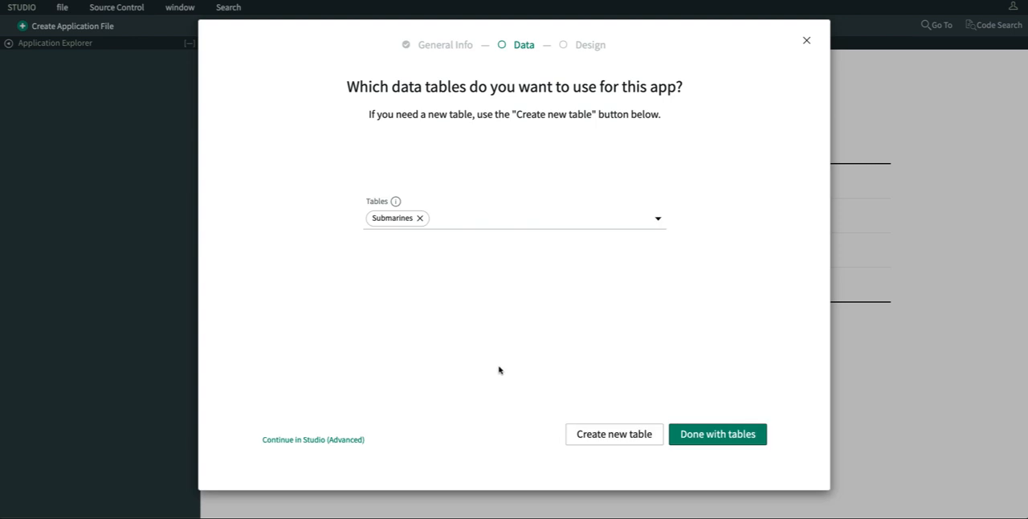
# - Begin another new table for the app that extends the Task [task] table and proceed to its field definitions
pyautogui.click(611, 440)
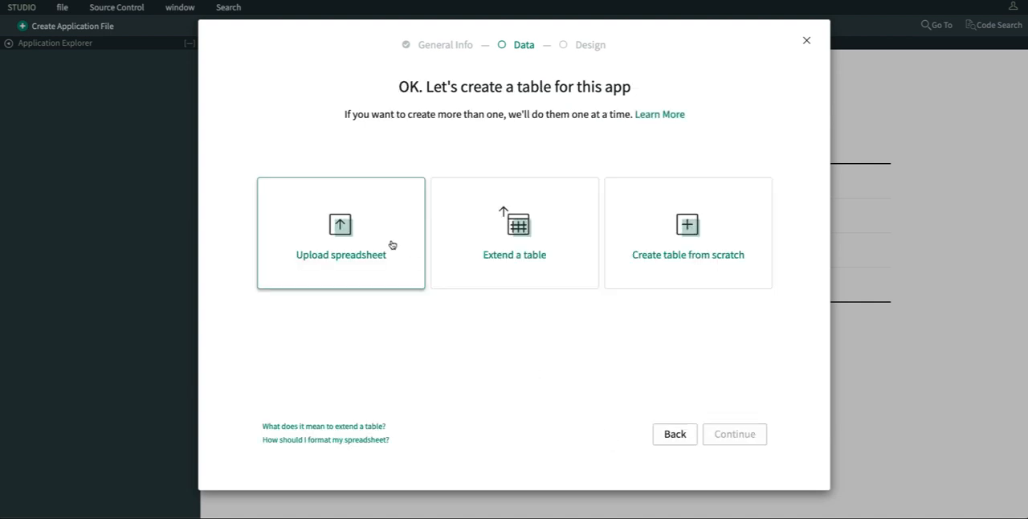
pyautogui.click(516, 256)
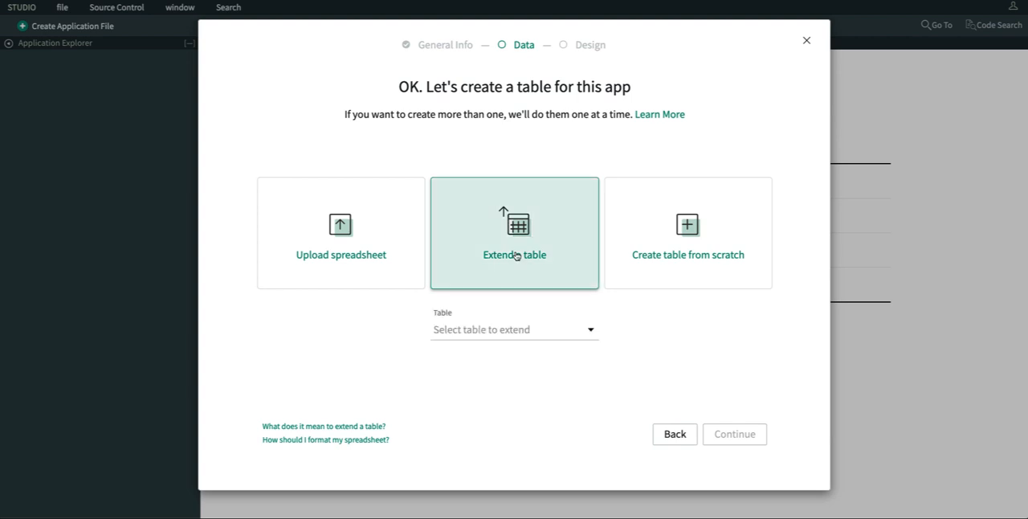
pyautogui.click(519, 330)
pyautogui.scroll(-1, 508, 305)
pyautogui.press('t')
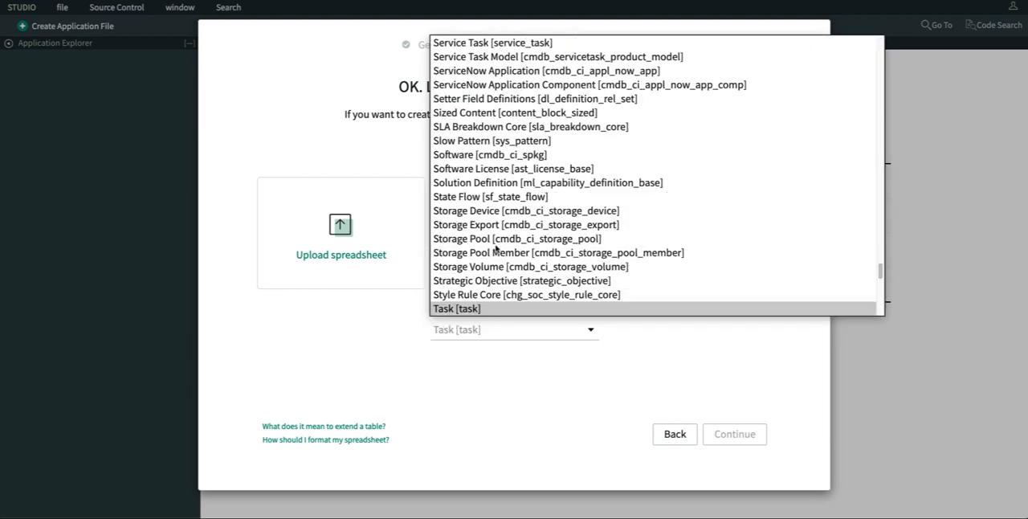
pyautogui.click(508, 308)
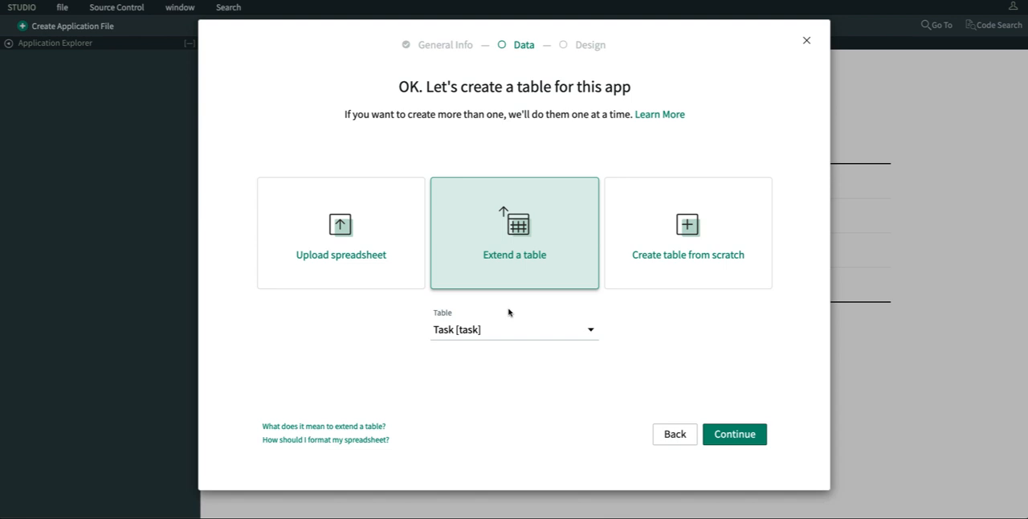
pyautogui.click(734, 434)
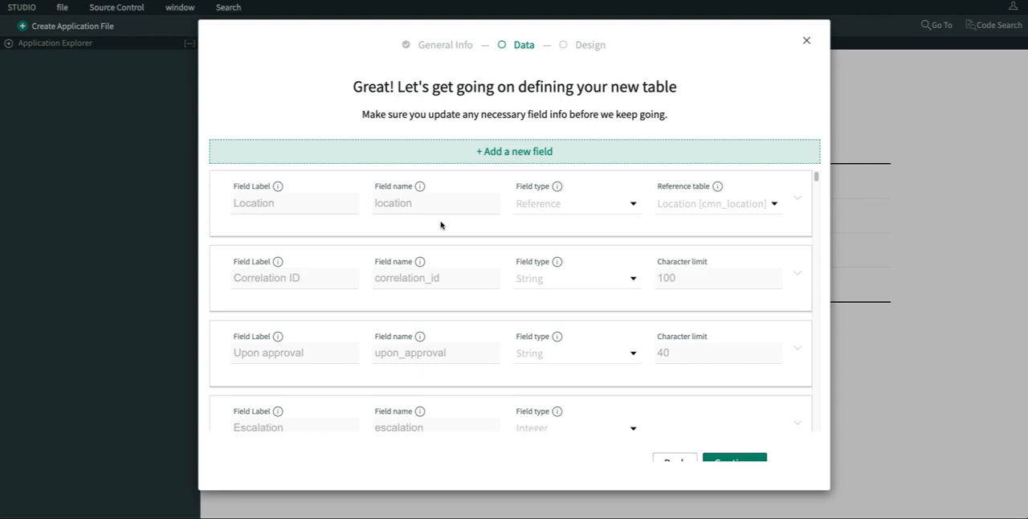
# - Add a field labelled Category with field type Choice and choice type Dropdown without none to the extended table
pyautogui.scroll(-15, 485, 254)
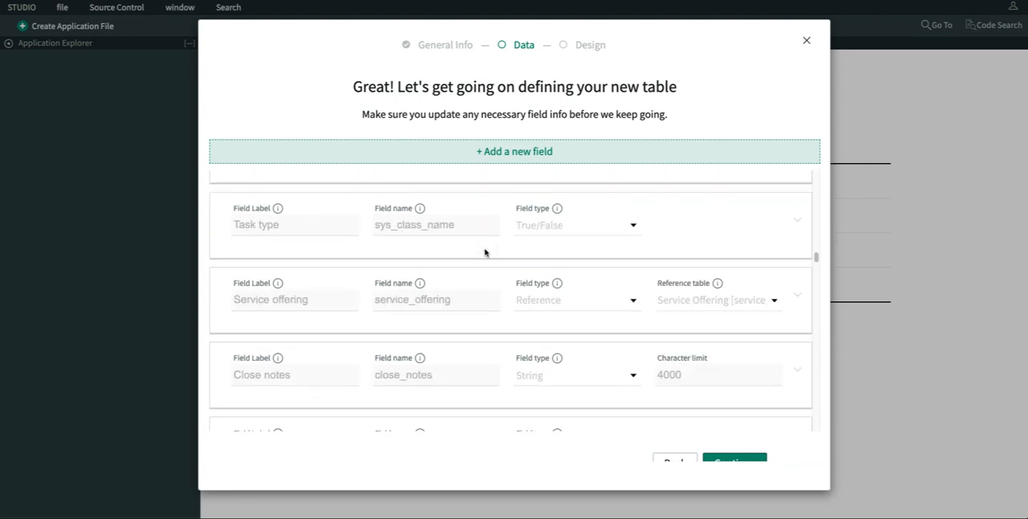
pyautogui.scroll(-4, 485, 254)
pyautogui.scroll(15, 485, 252)
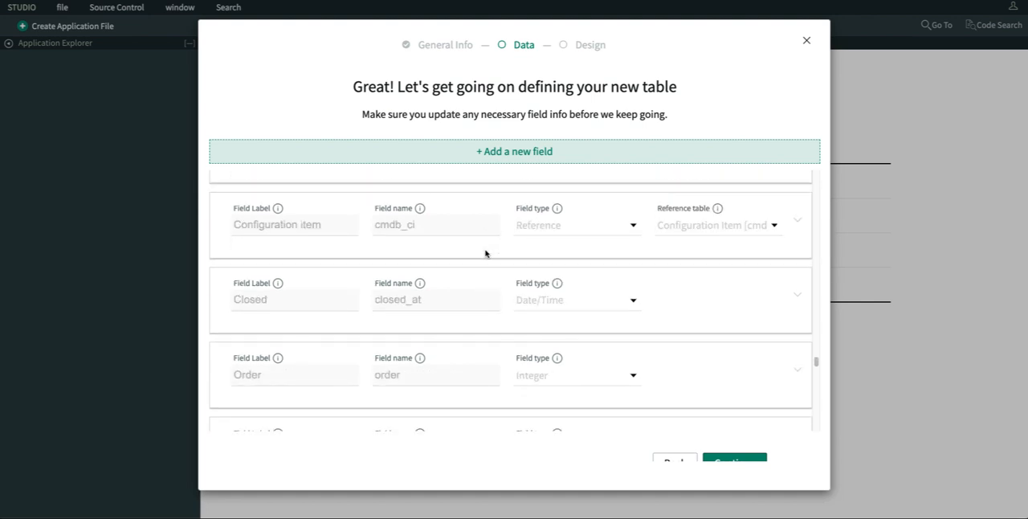
pyautogui.scroll(10, 479, 214)
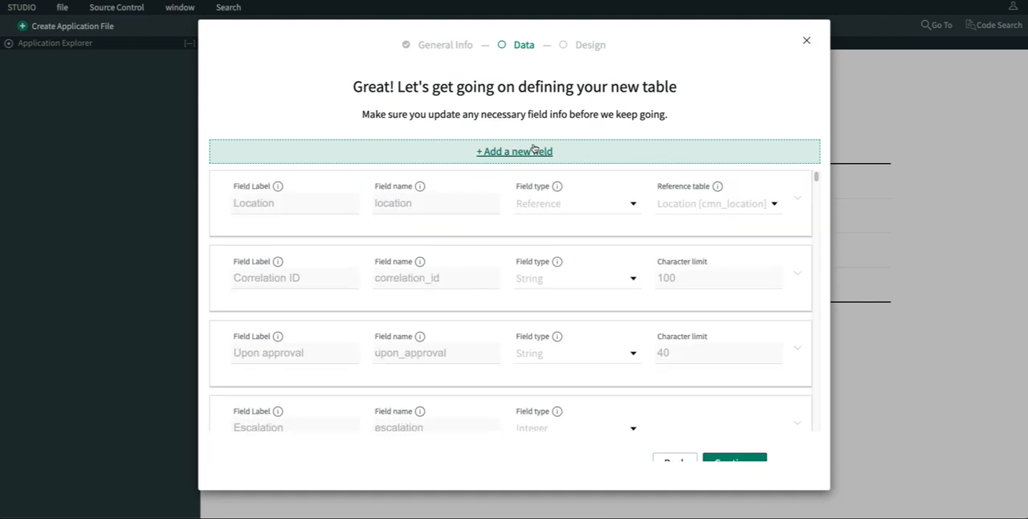
pyautogui.scroll(-3, 278, 204)
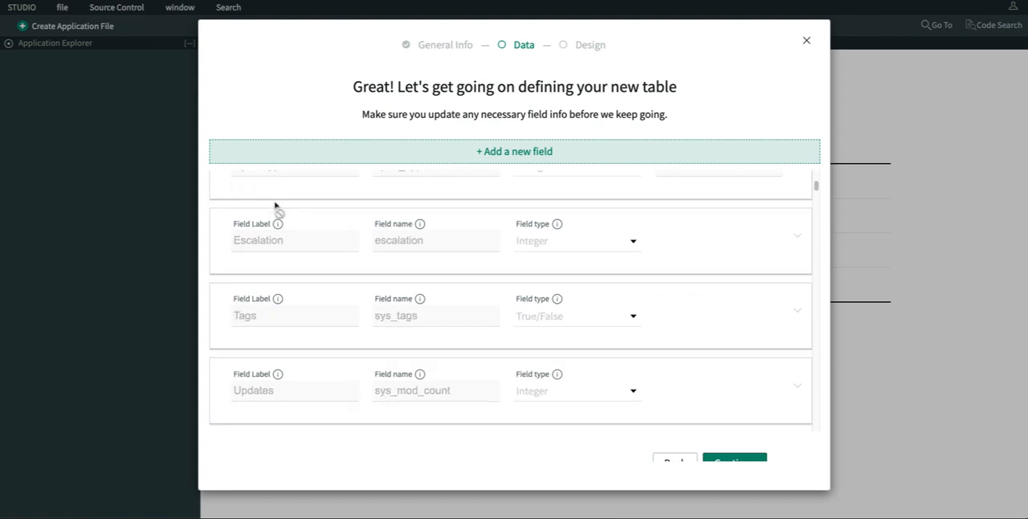
pyautogui.scroll(3, 275, 206)
pyautogui.click(509, 154)
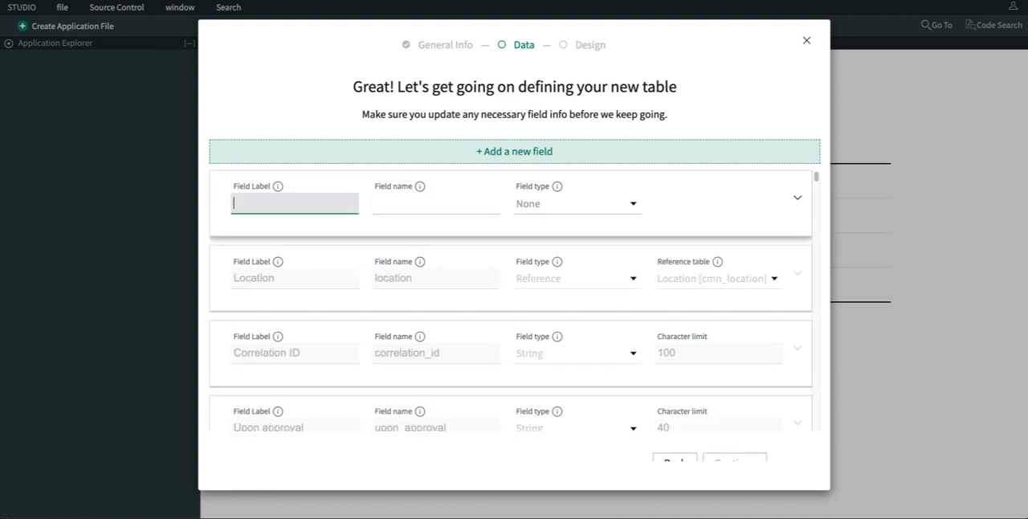
pyautogui.write('Category')
pyautogui.click(573, 209)
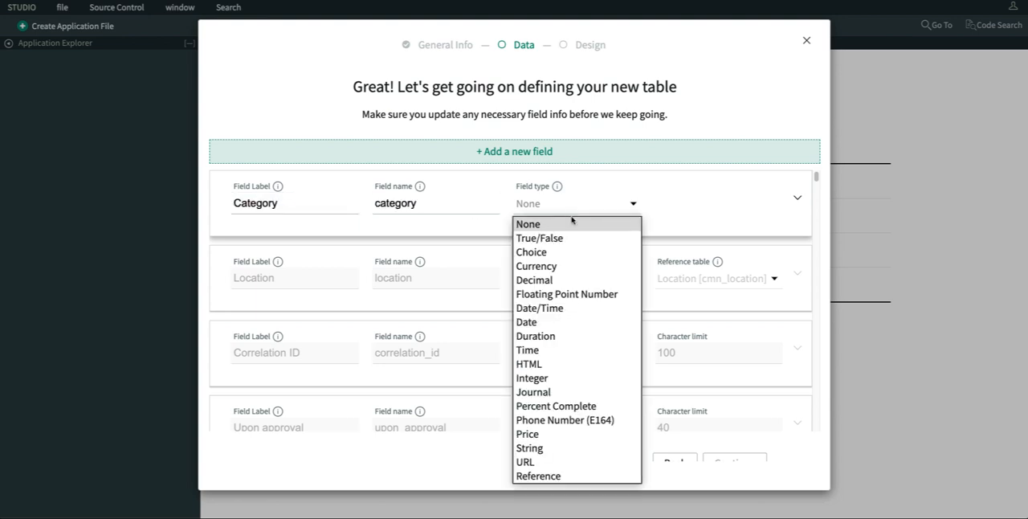
pyautogui.click(566, 254)
pyautogui.click(741, 206)
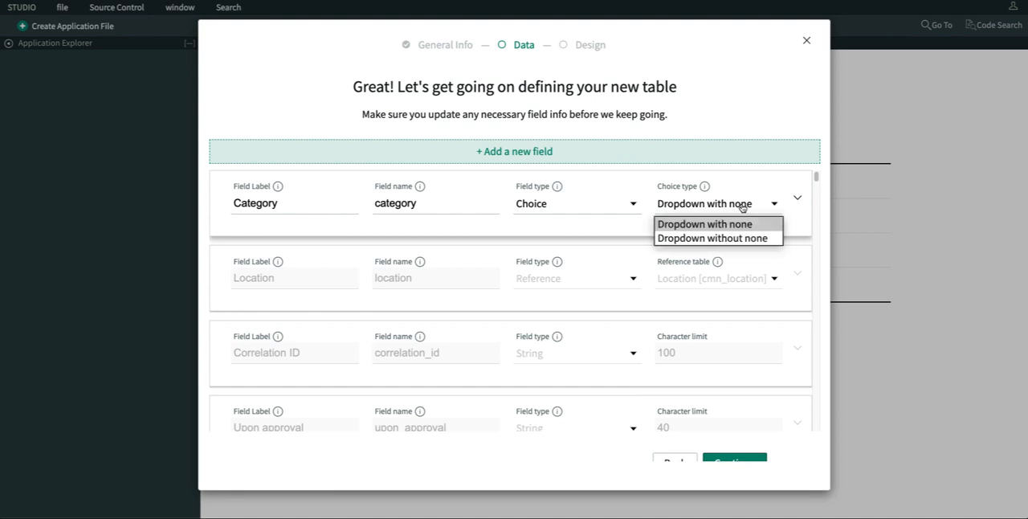
pyautogui.click(735, 239)
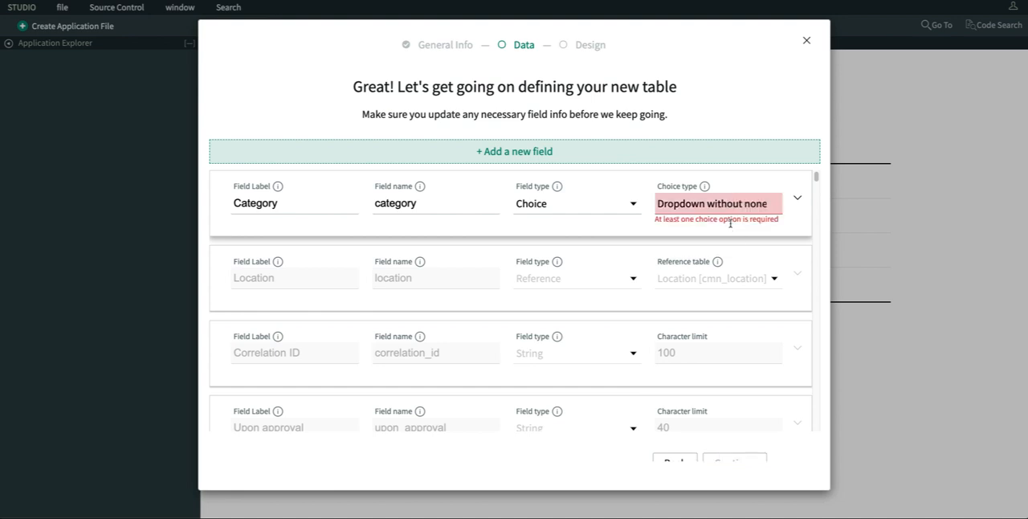
# - Give the Category field the choices Major and Minor and accept the table's field list
pyautogui.click(796, 199)
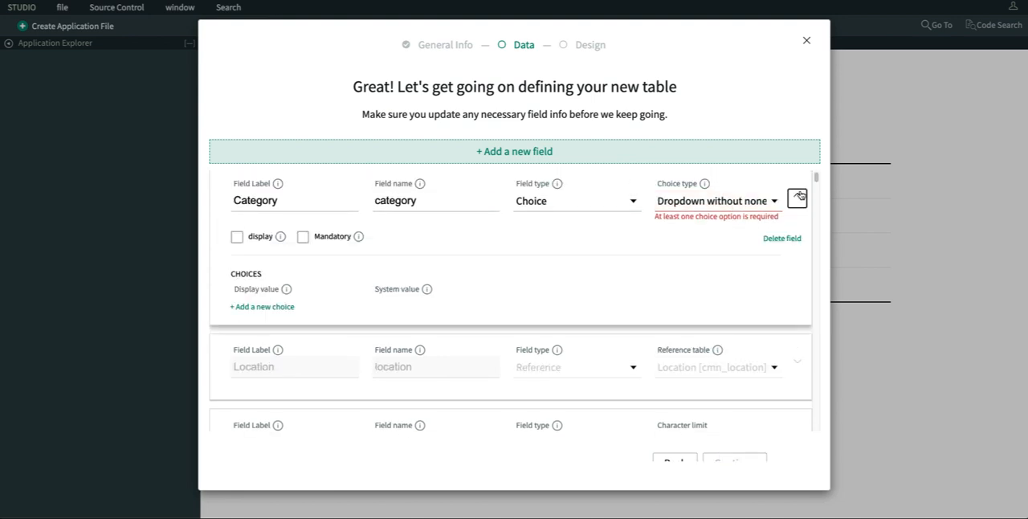
pyautogui.click(263, 306)
pyautogui.click(282, 279)
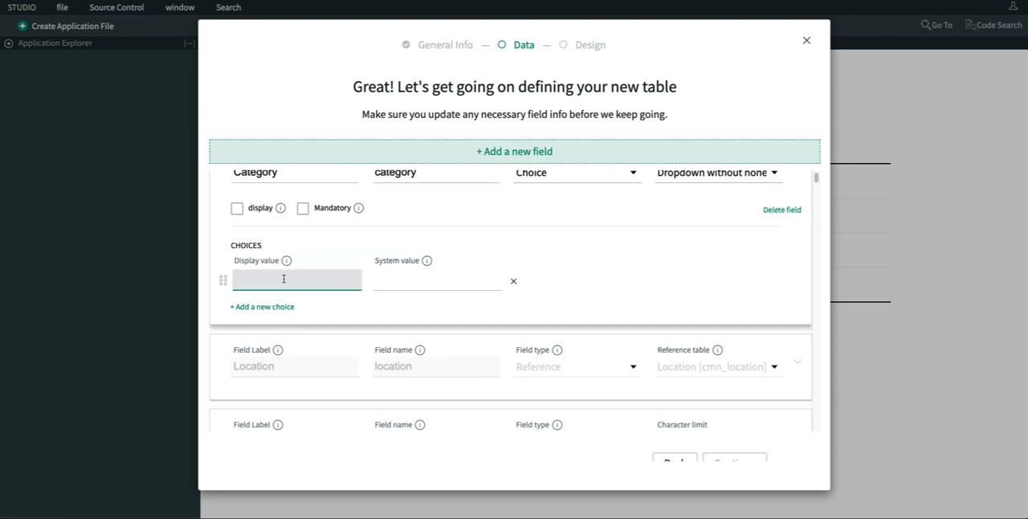
pyautogui.write('Major')
pyautogui.press('Tab')
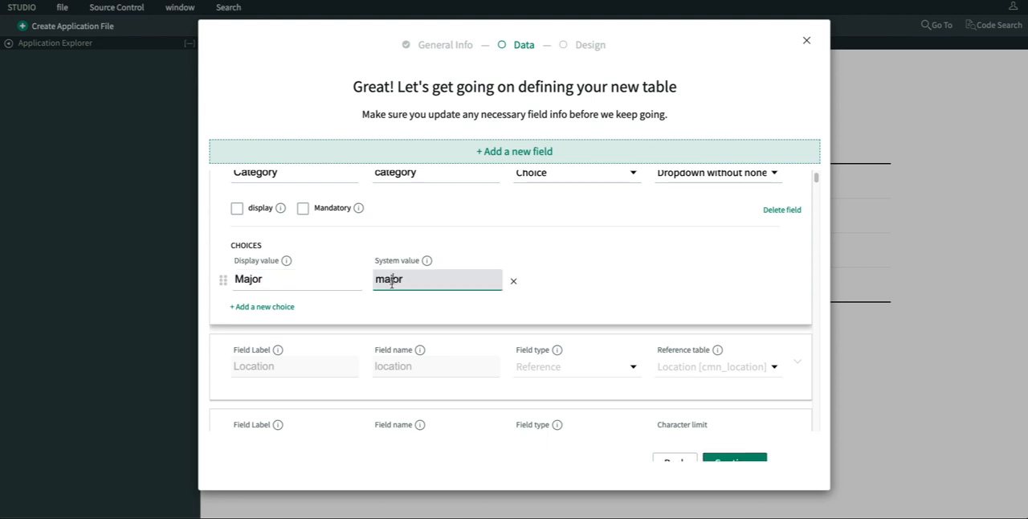
pyautogui.click(269, 308)
pyautogui.click(254, 282)
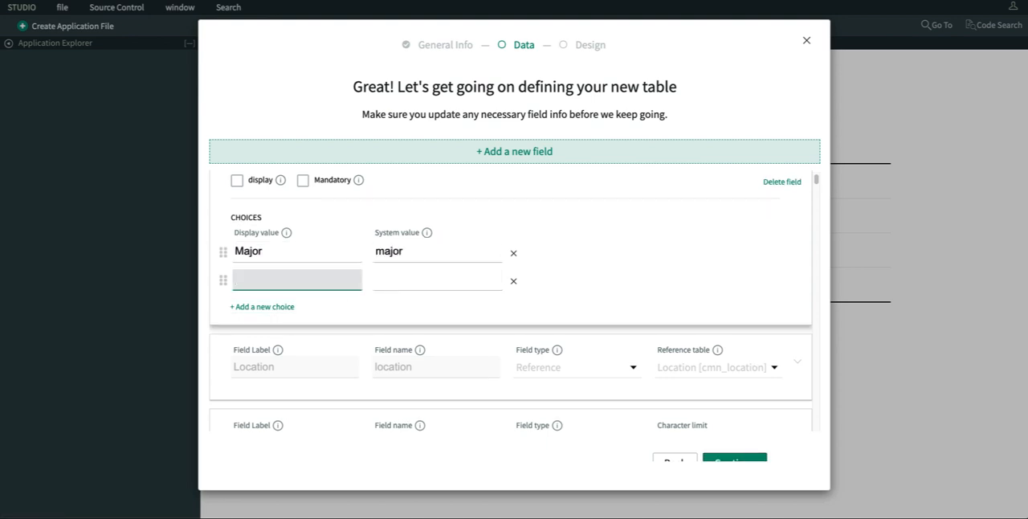
pyautogui.write('Minor')
pyautogui.press('Tab')
pyautogui.scroll(1, 728, 300)
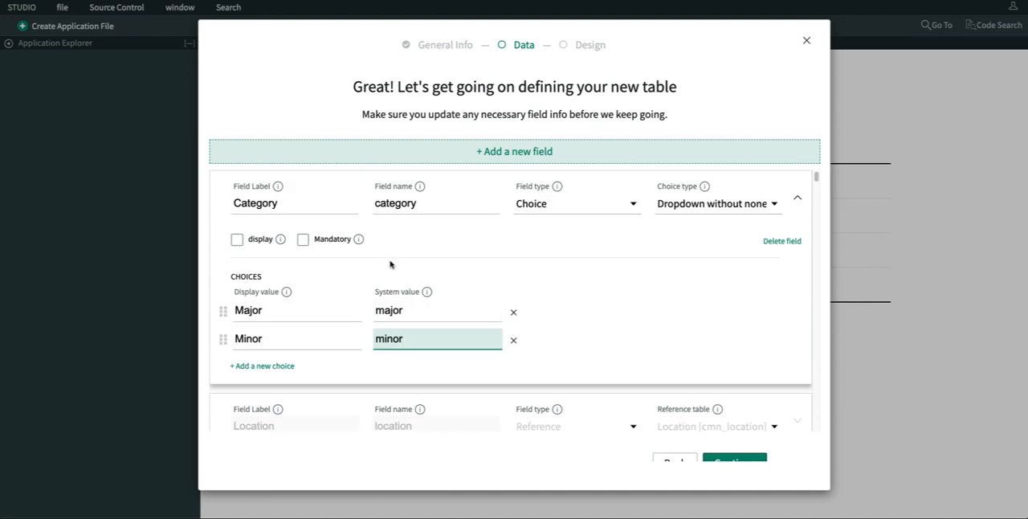
pyautogui.click(795, 201)
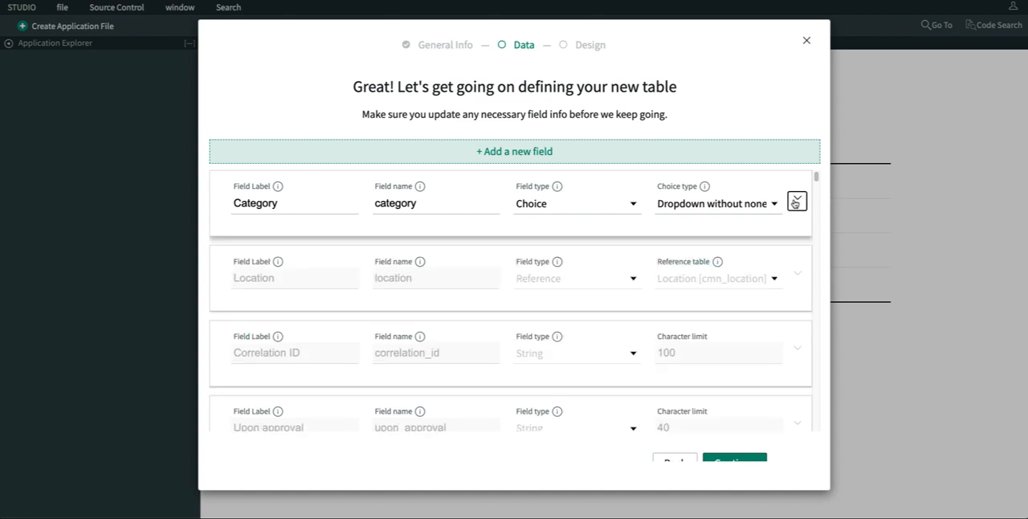
pyautogui.scroll(-1, 731, 426)
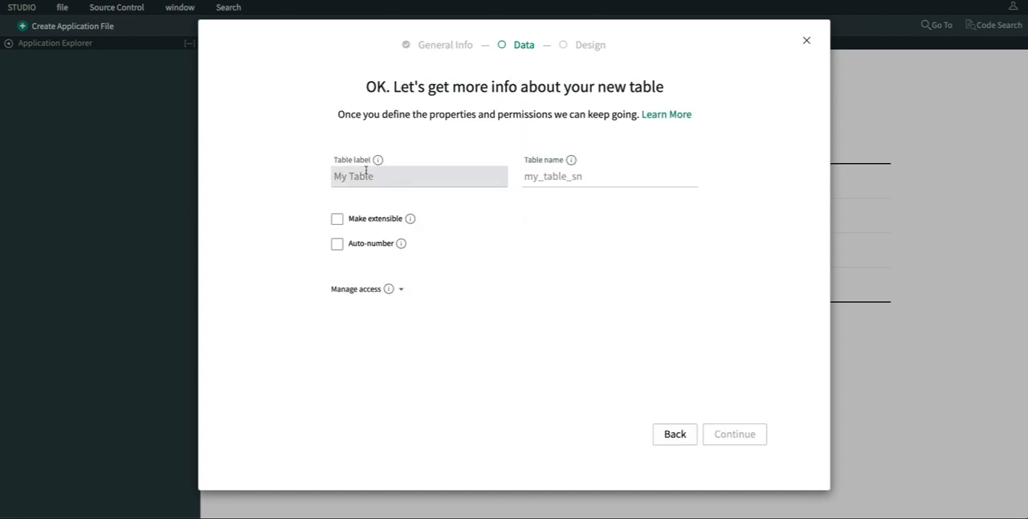
# - Label the table Rust Issues, enable auto-numbering with prefix RUST and create the table, returning to the app's table selection
pyautogui.click(362, 175)
pyautogui.write('Rust')
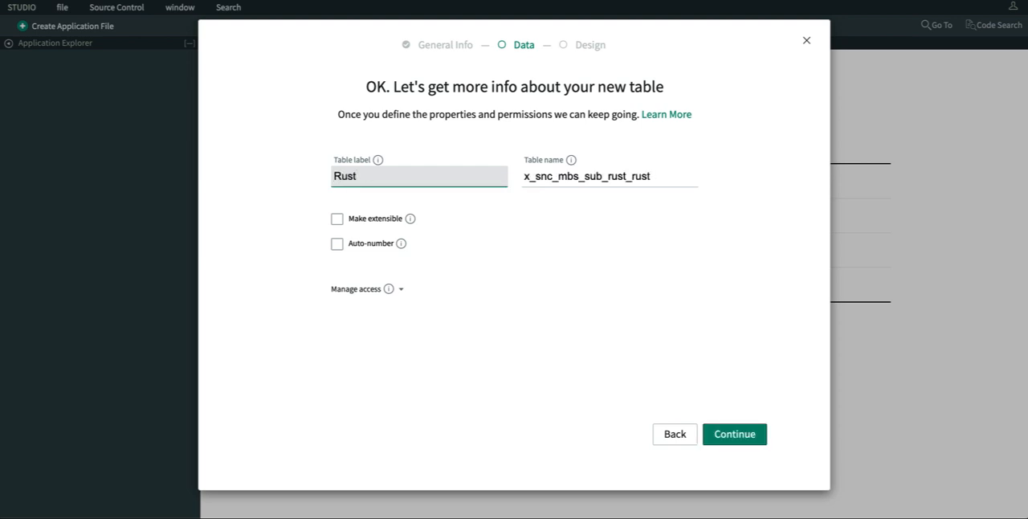
pyautogui.write(' Issues')
pyautogui.click(335, 244)
pyautogui.click(366, 293)
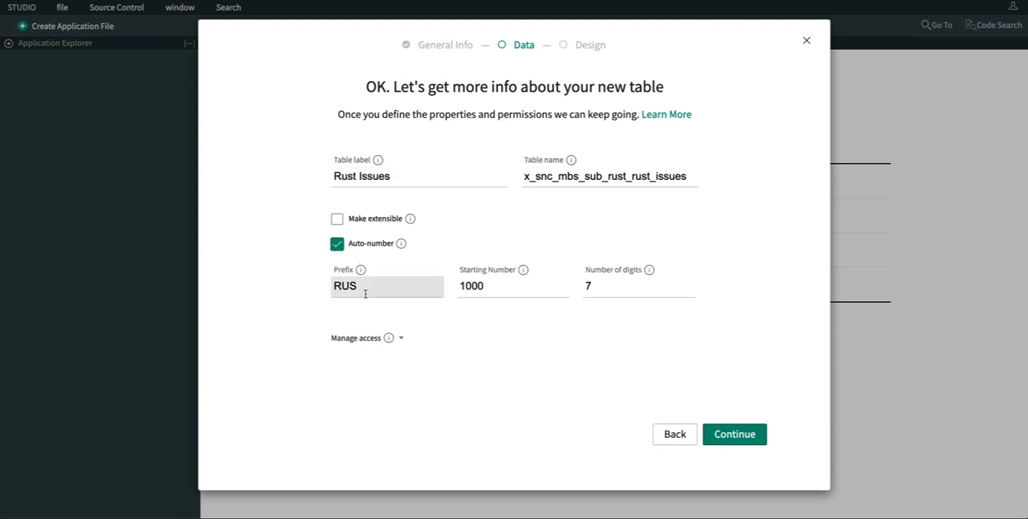
pyautogui.write('T')
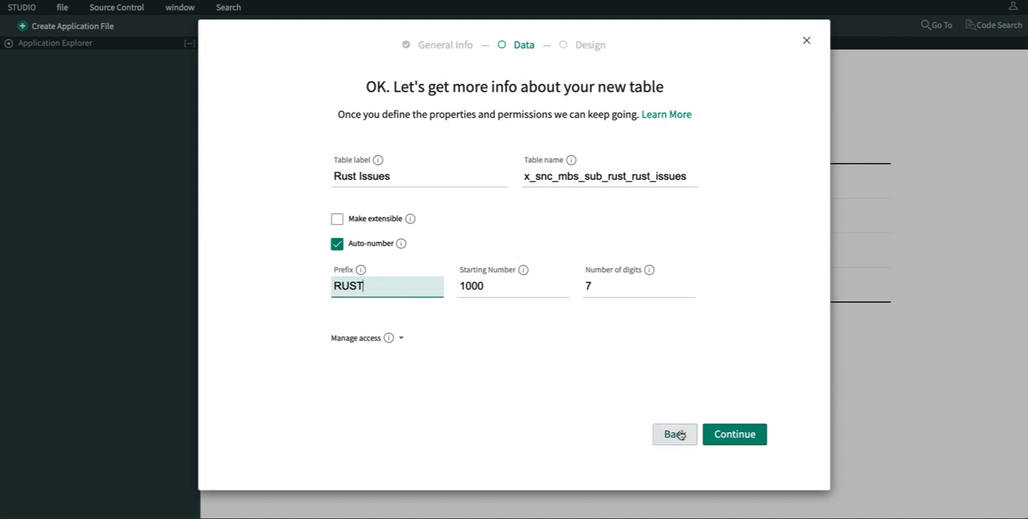
pyautogui.click(725, 433)
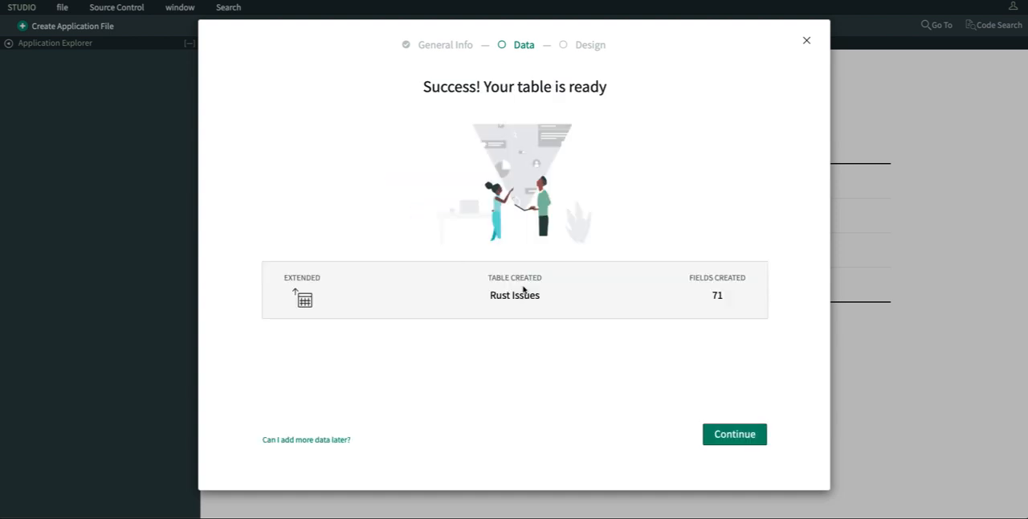
pyautogui.click(728, 436)
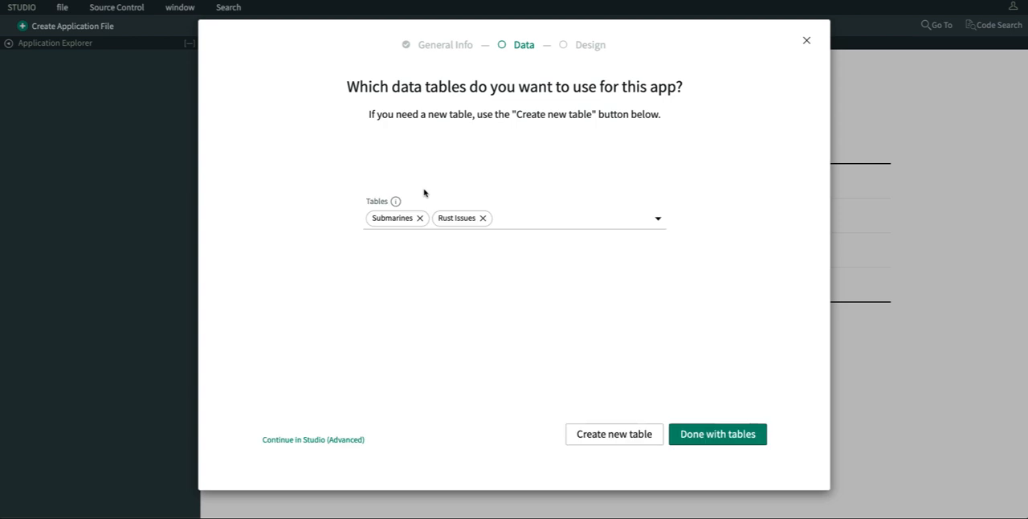
# - Finish the table selection and create the Classic app design with its prefilled name, tables and role
pyautogui.click(725, 434)
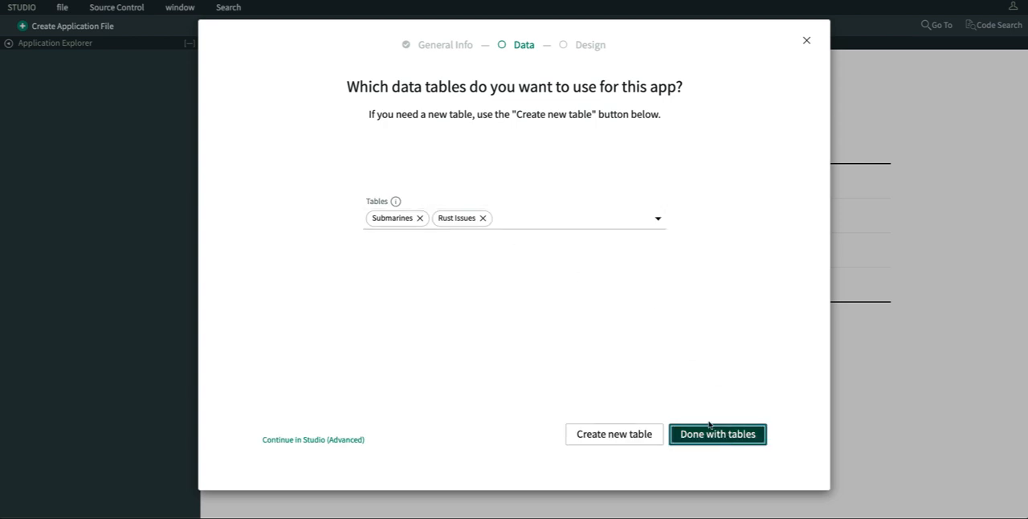
pyautogui.click(693, 321)
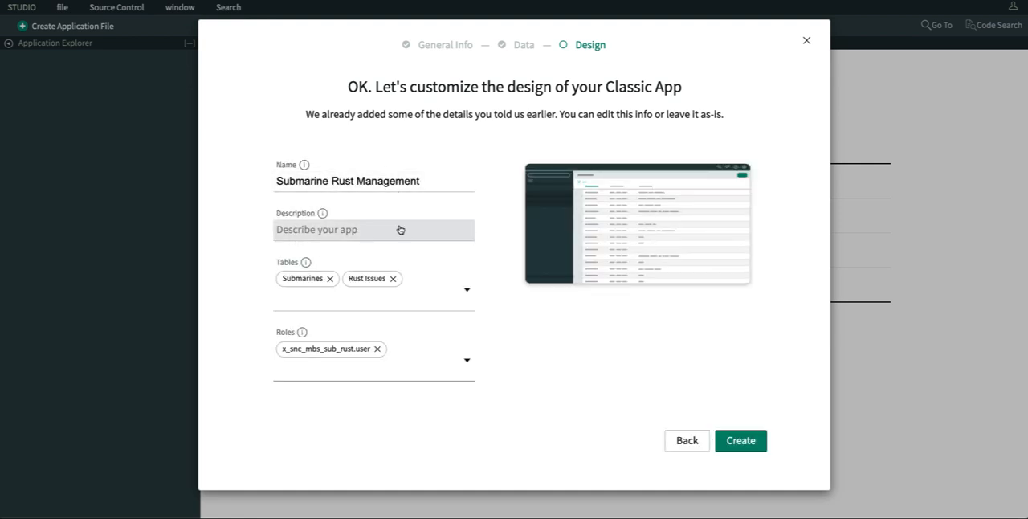
pyautogui.click(730, 441)
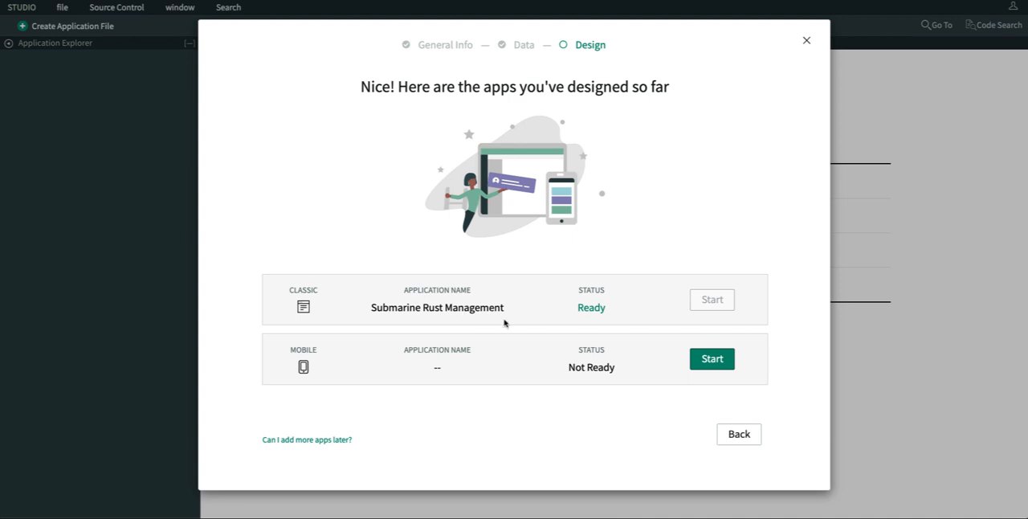
# - Start the Mobile app design, make it available offline and choose the circled plus as its app icon
pyautogui.click(723, 362)
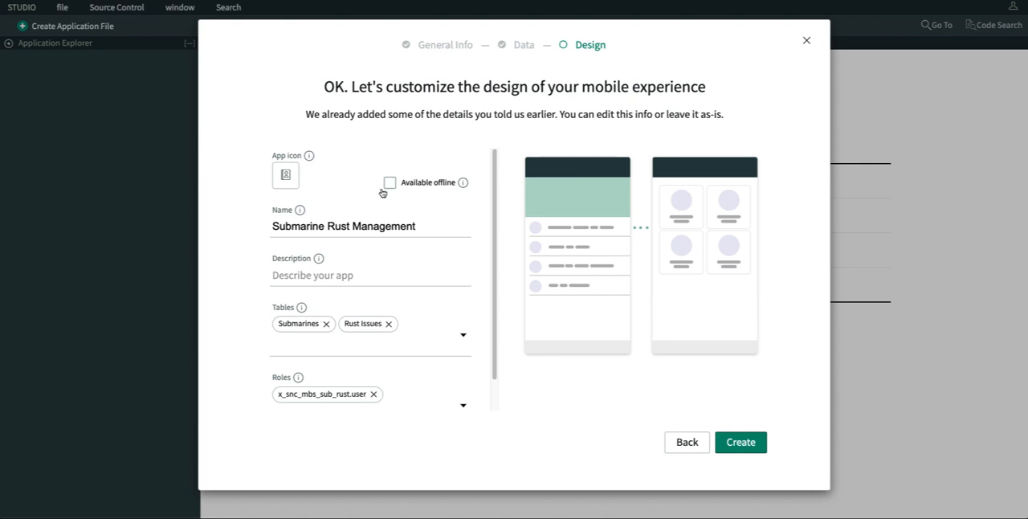
pyautogui.click(389, 183)
pyautogui.click(287, 178)
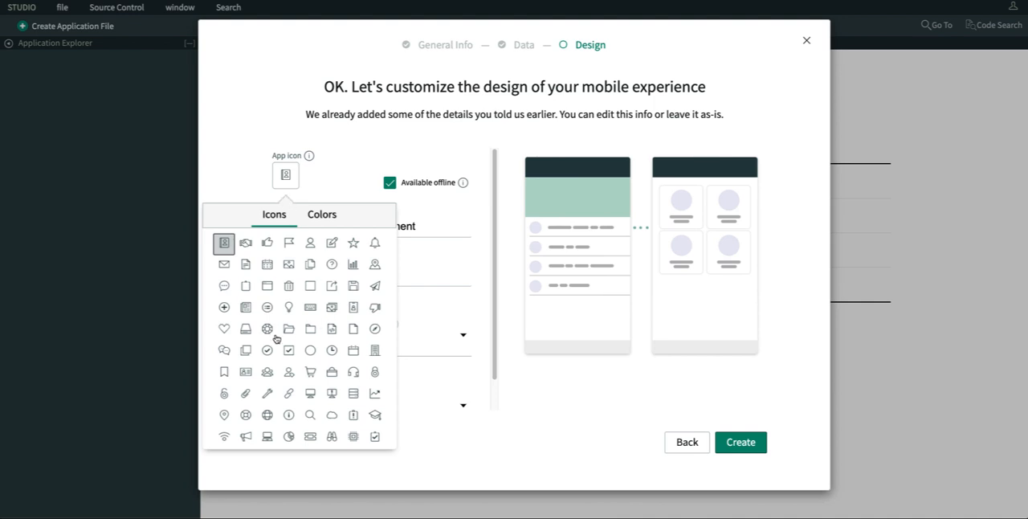
pyautogui.click(223, 307)
pyautogui.click(345, 178)
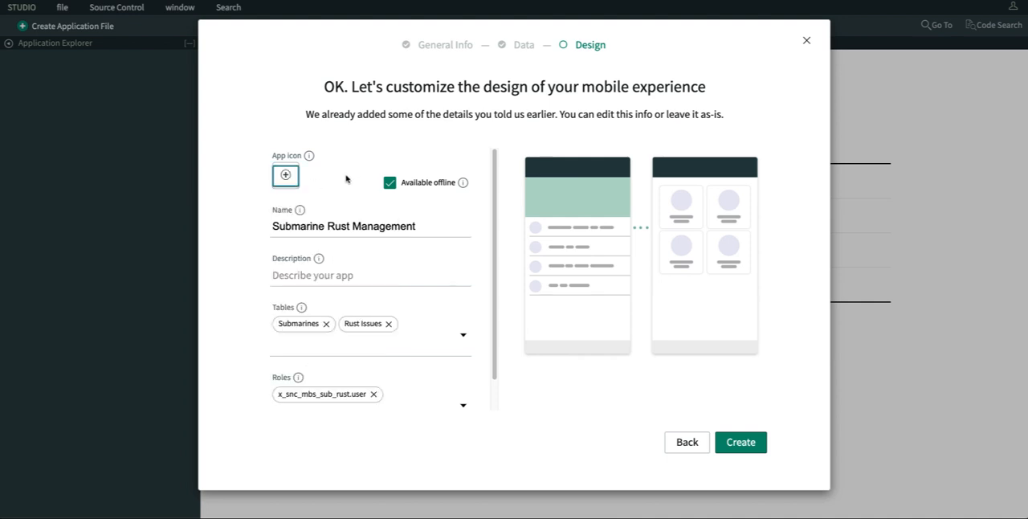
# - Color the mobile app icon red, create the mobile app and finish the guided setup, returning to the application list
pyautogui.click(279, 176)
pyautogui.click(314, 210)
pyautogui.click(349, 237)
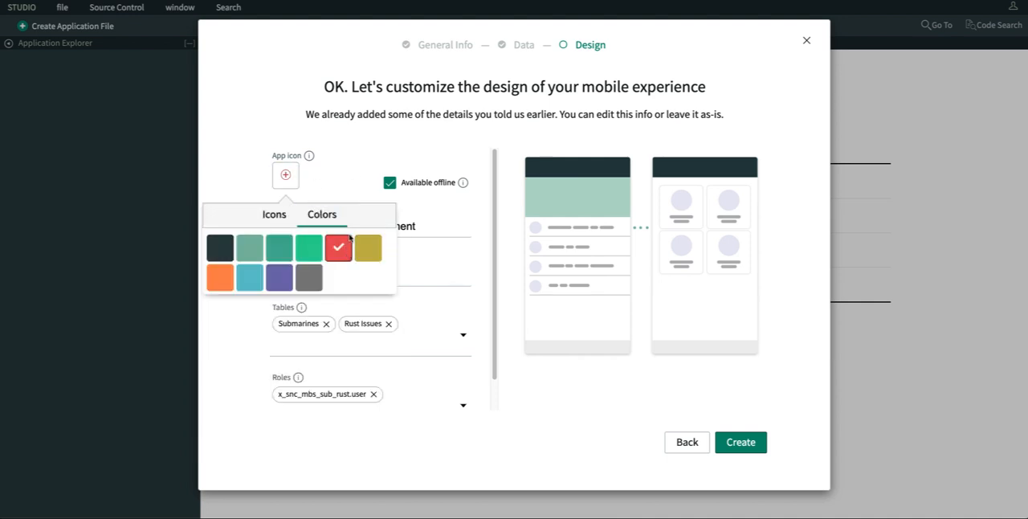
pyautogui.click(348, 135)
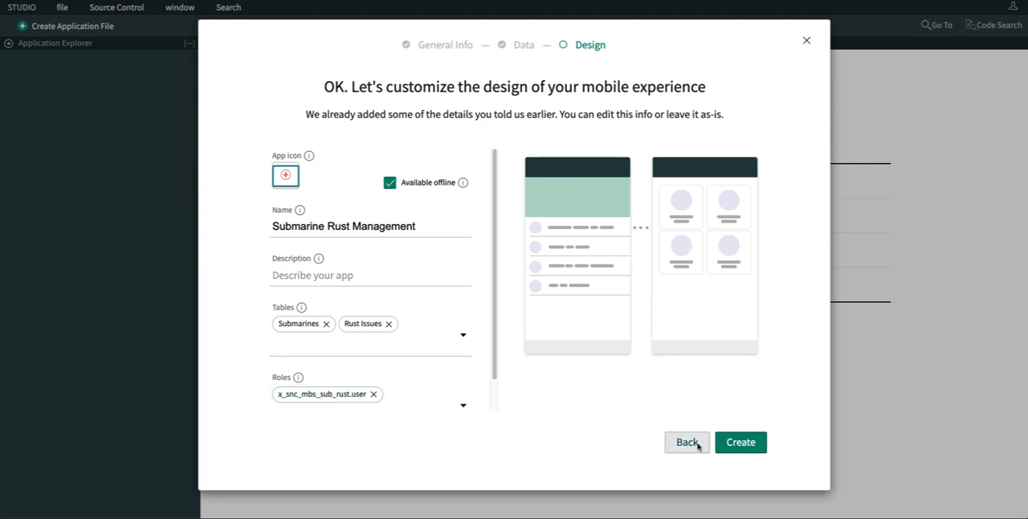
pyautogui.click(739, 441)
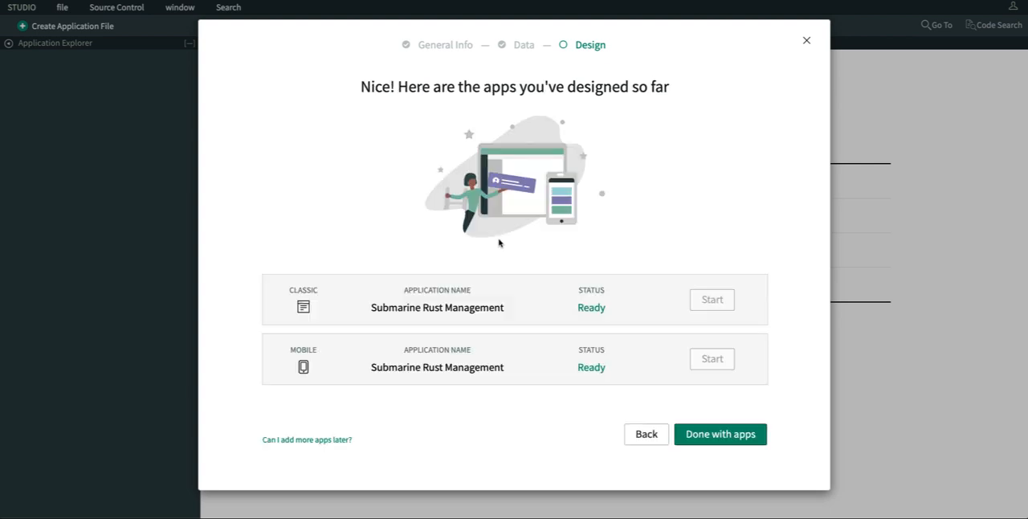
pyautogui.click(695, 432)
pyautogui.click(748, 432)
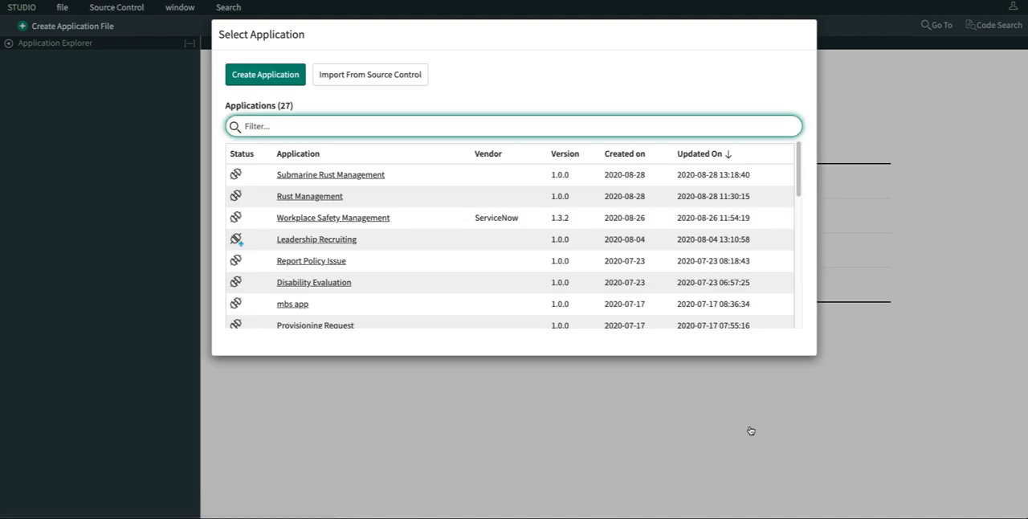
# - Open the Submarine Rust Management application from the application list
pyautogui.click(326, 176)
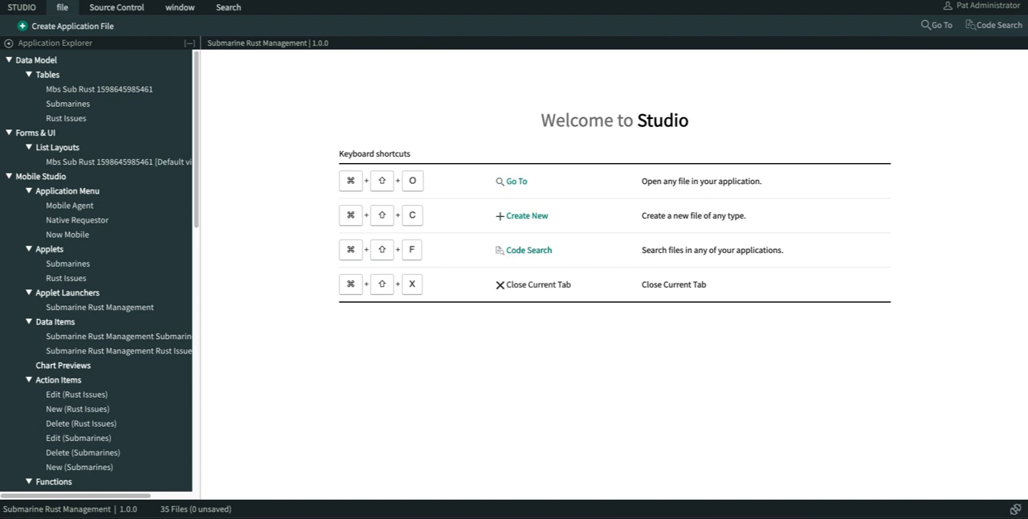
pyautogui.moveTo(822, 516)
pyautogui.click(710, 488)
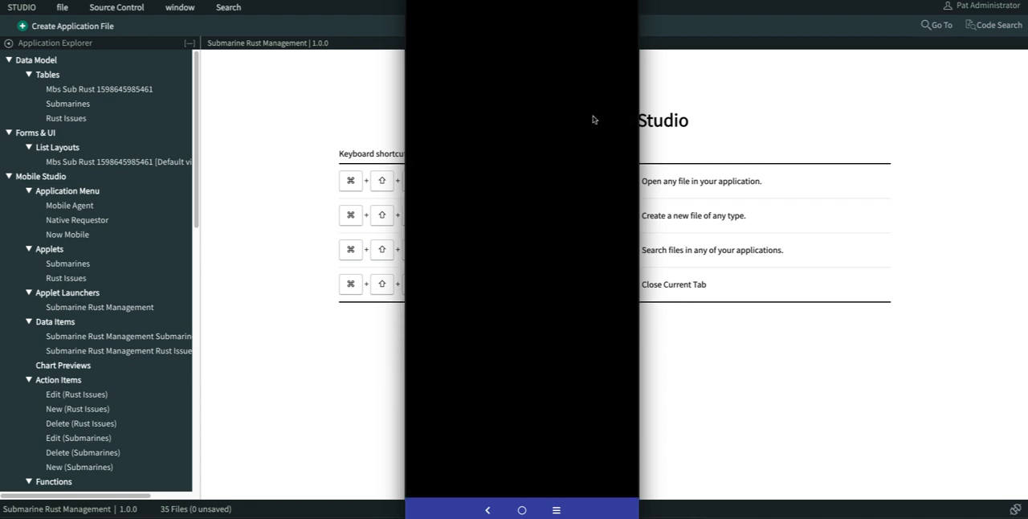
# - Open the Submarines table and show its record list to review the imported submarines
pyautogui.click(68, 104)
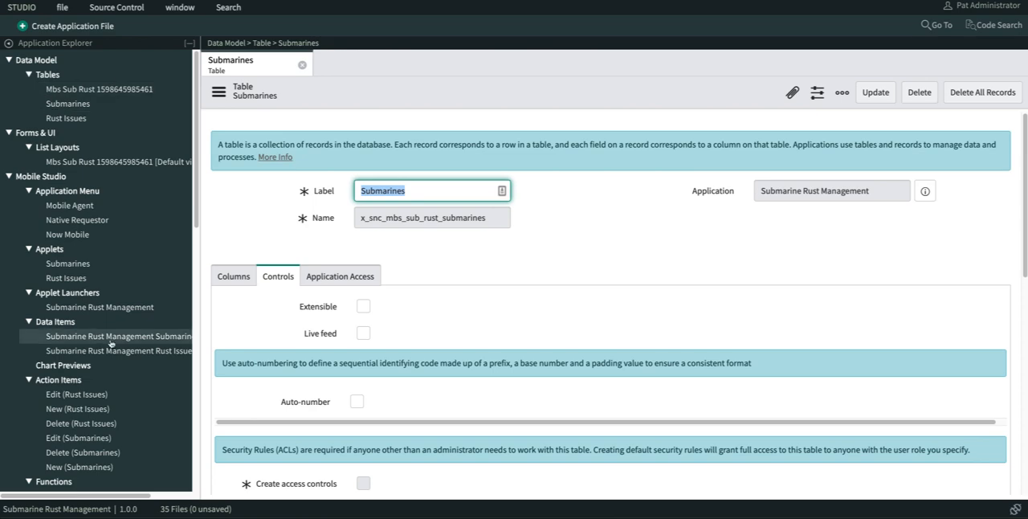
pyautogui.scroll(-10, 232, 153)
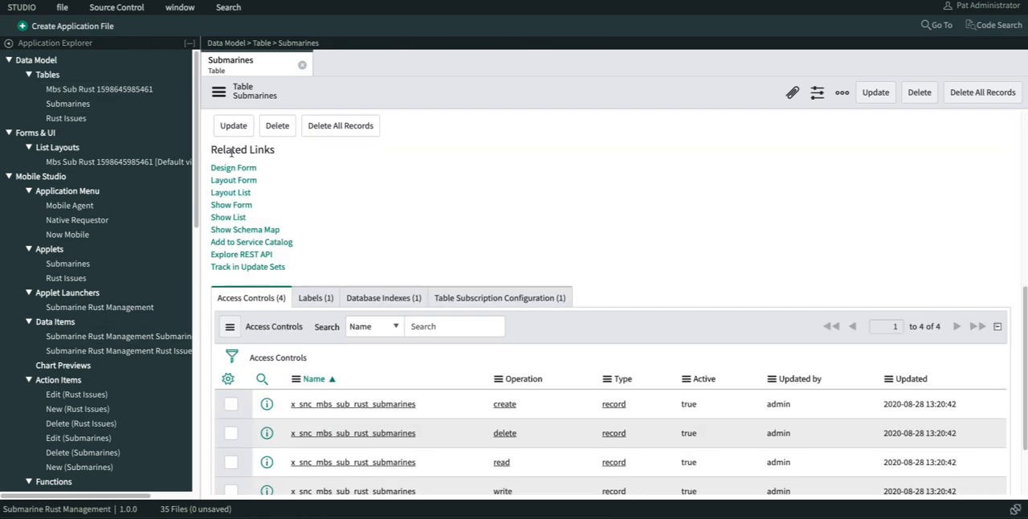
pyautogui.click(228, 217)
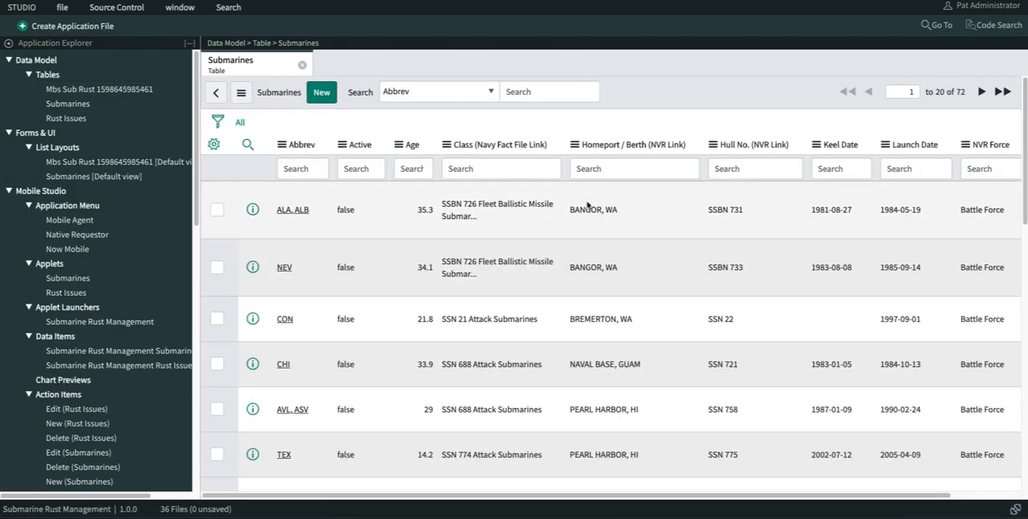
pyautogui.scroll(-10, 393, 211)
pyautogui.scroll(10, 399, 216)
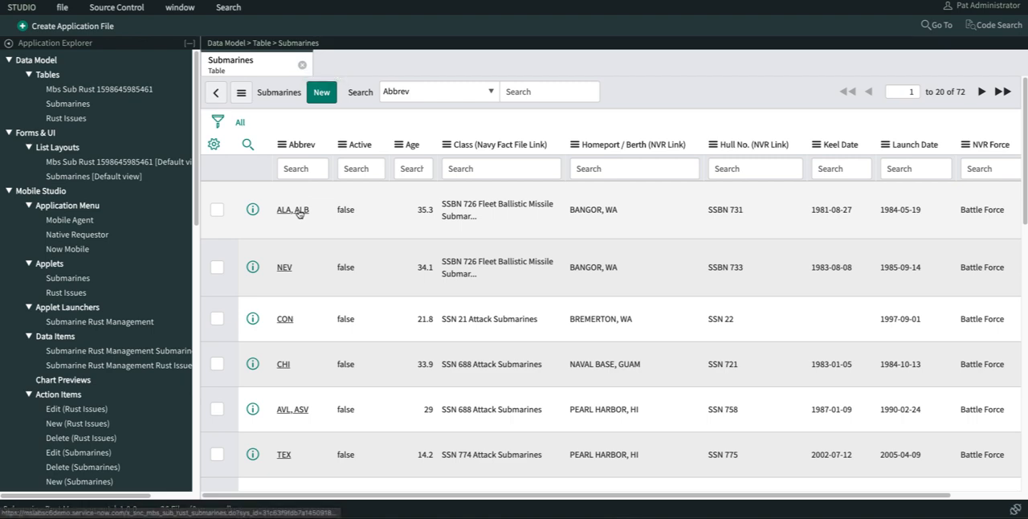
# - Open the form design of the Rust Issues table and remove the Parent, Configuration item and Active fields
pyautogui.click(66, 118)
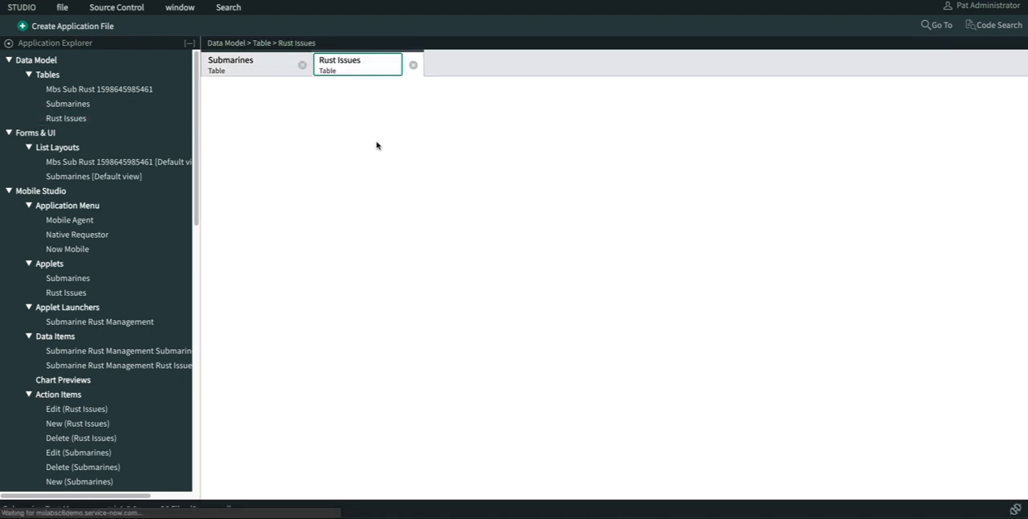
pyautogui.scroll(-5, 302, 198)
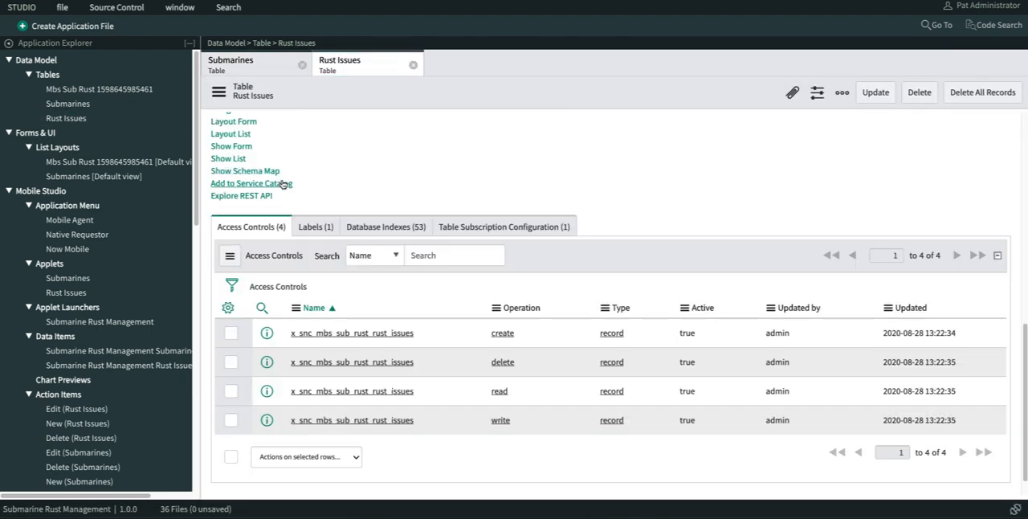
pyautogui.scroll(1, 351, 197)
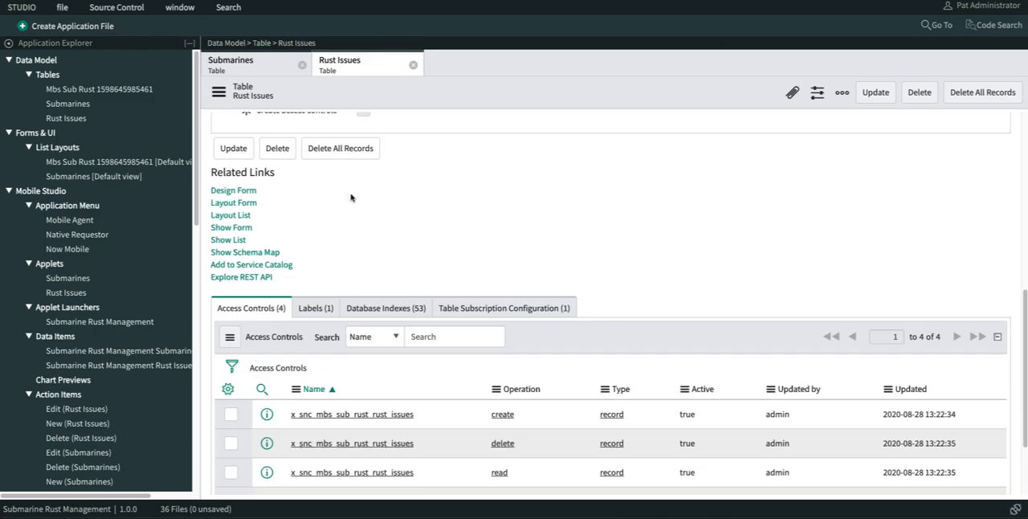
pyautogui.click(231, 192)
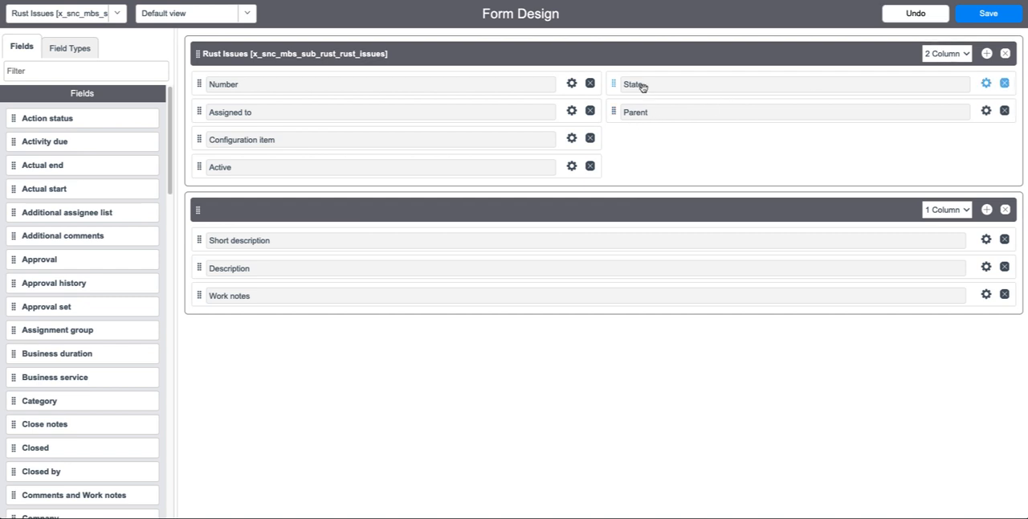
pyautogui.click(1005, 111)
pyautogui.click(591, 139)
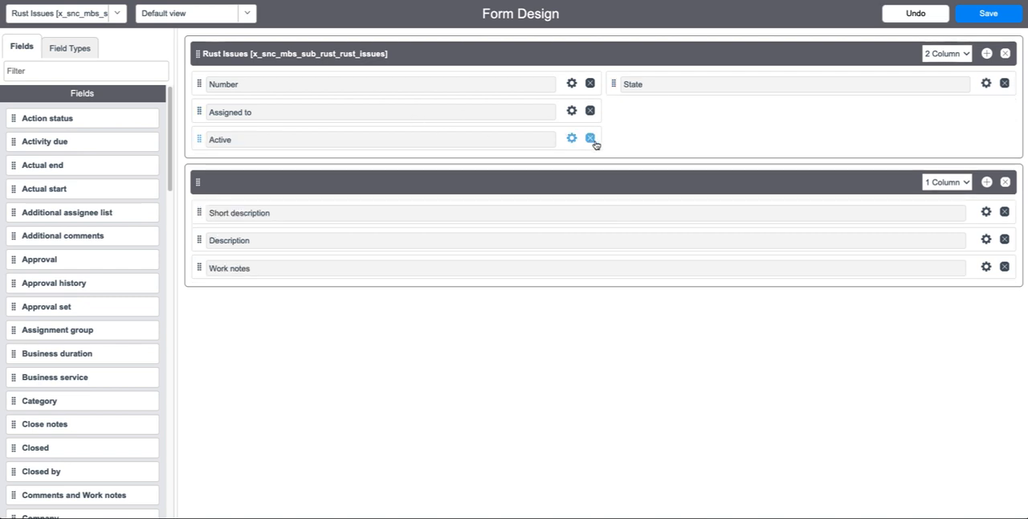
pyautogui.click(591, 139)
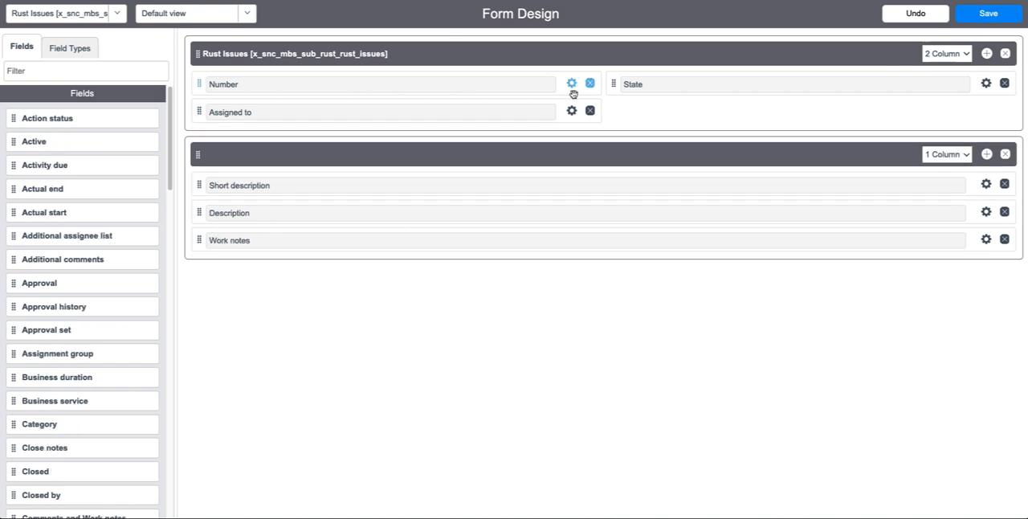
# - Add the Category field below State on the Rust Issues form and set its default to Minor
pyautogui.click(36, 72)
pyautogui.write('cate')
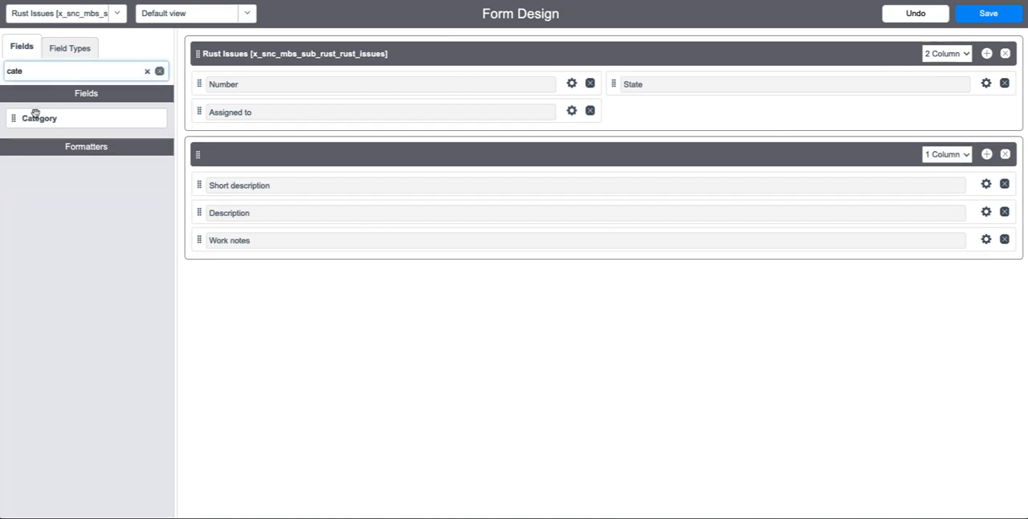
pyautogui.moveTo(36, 117); pyautogui.dragTo(678, 91)
pyautogui.click(986, 111)
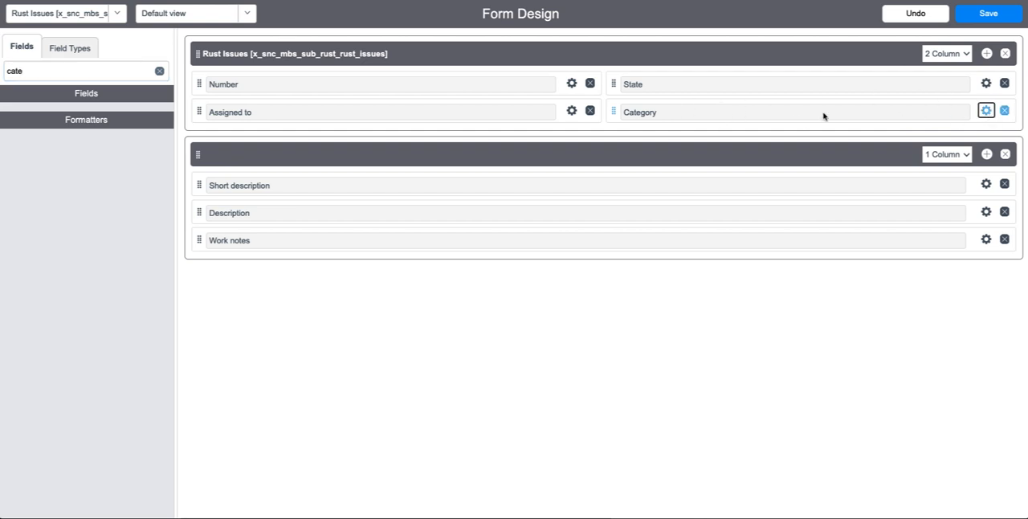
pyautogui.click(710, 216)
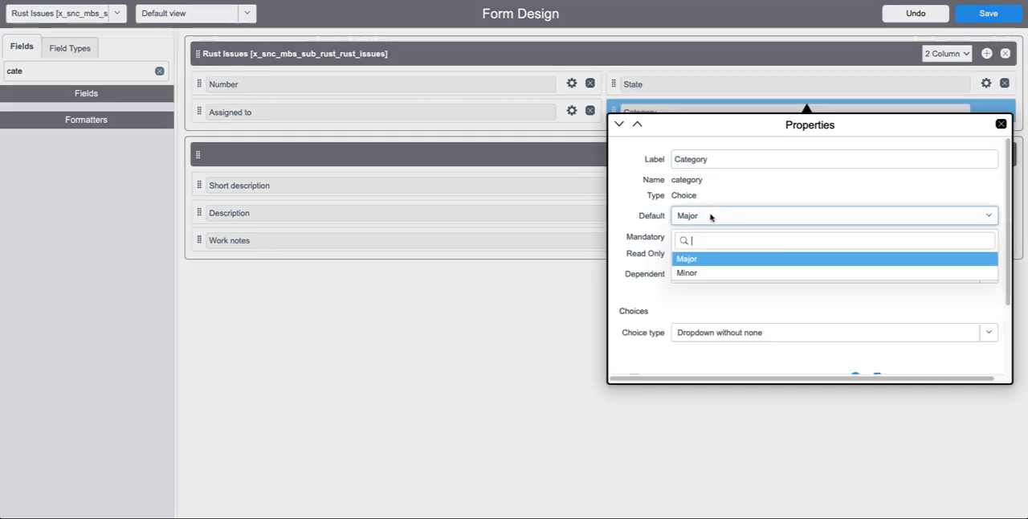
pyautogui.click(710, 272)
pyautogui.click(1001, 124)
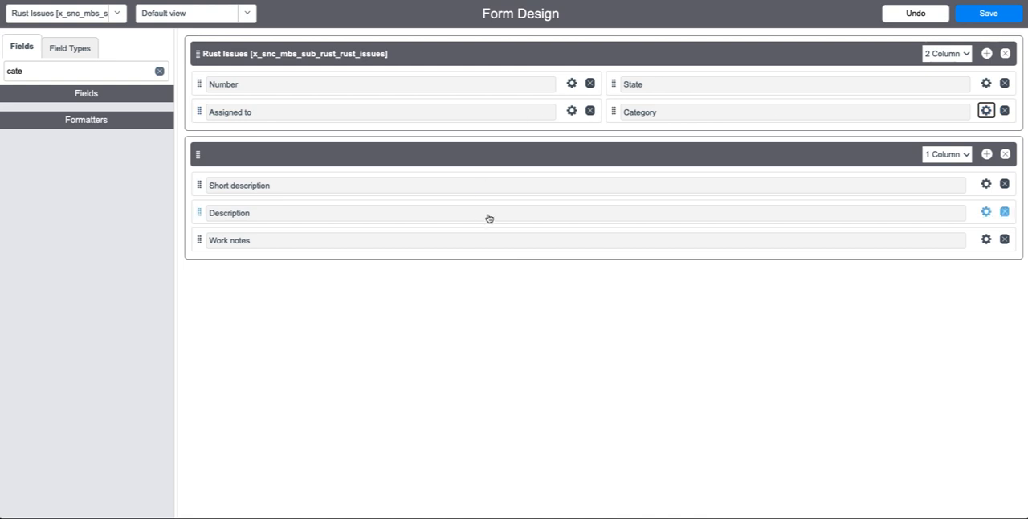
# - Remove the Description and Work notes fields from the form's one-column section and clear the field filter
pyautogui.click(1004, 213)
pyautogui.click(1004, 212)
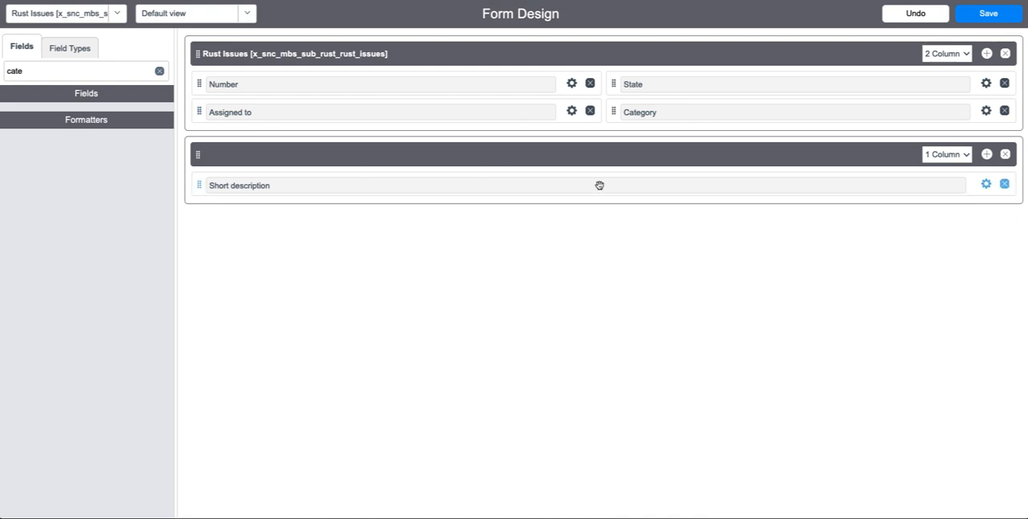
pyautogui.click(160, 71)
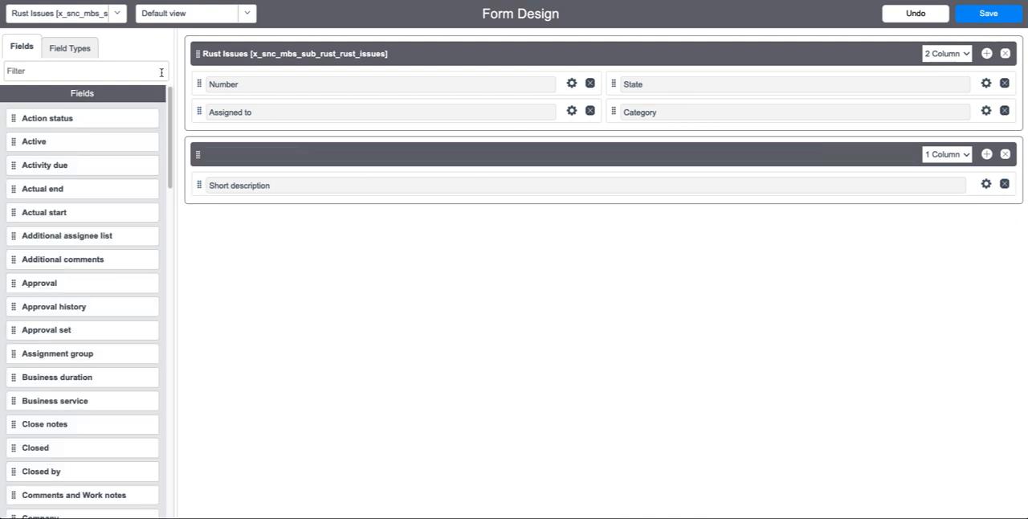
# - Find the Reference field type and add a new field of that type below Assigned to
pyautogui.click(74, 46)
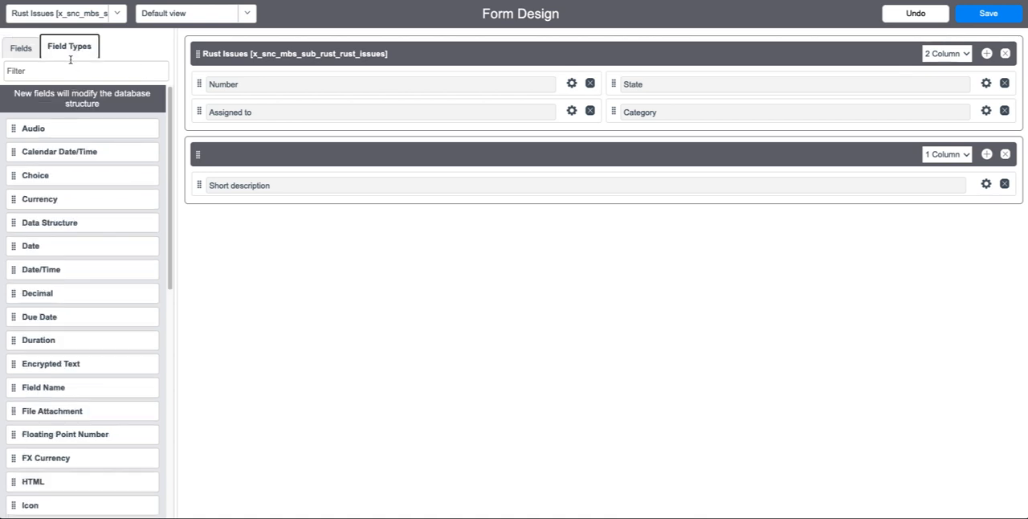
pyautogui.click(64, 69)
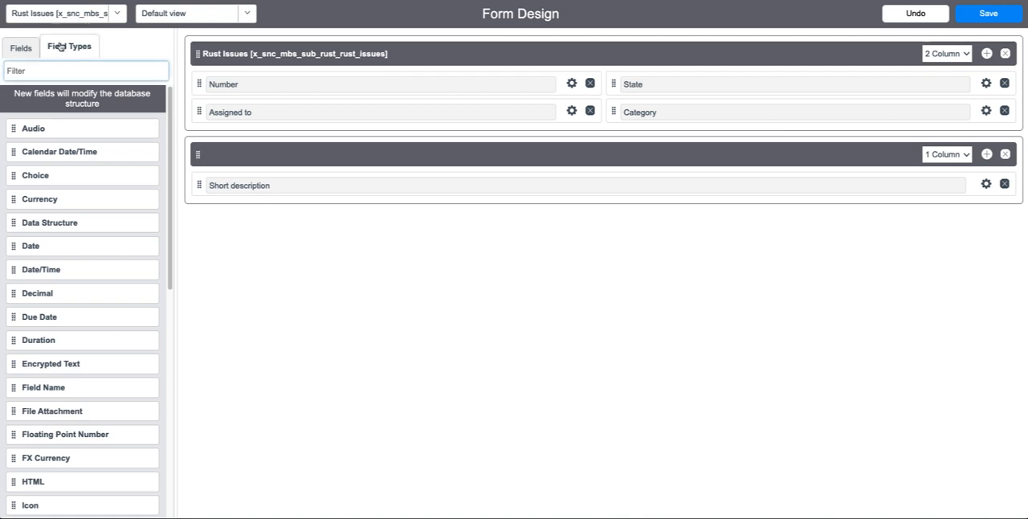
pyautogui.write('ref')
pyautogui.moveTo(155, 134); pyautogui.dragTo(319, 133)
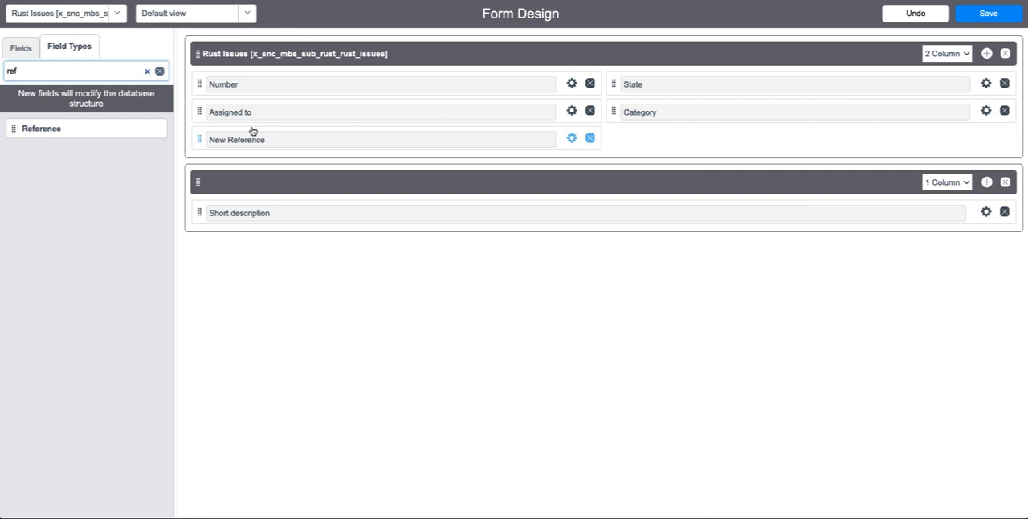
# - Label the new reference field Submarine, name it submarine and point it to the Submarines [x_snc_mbs_sub_rust_submarines] table
pyautogui.click(571, 139)
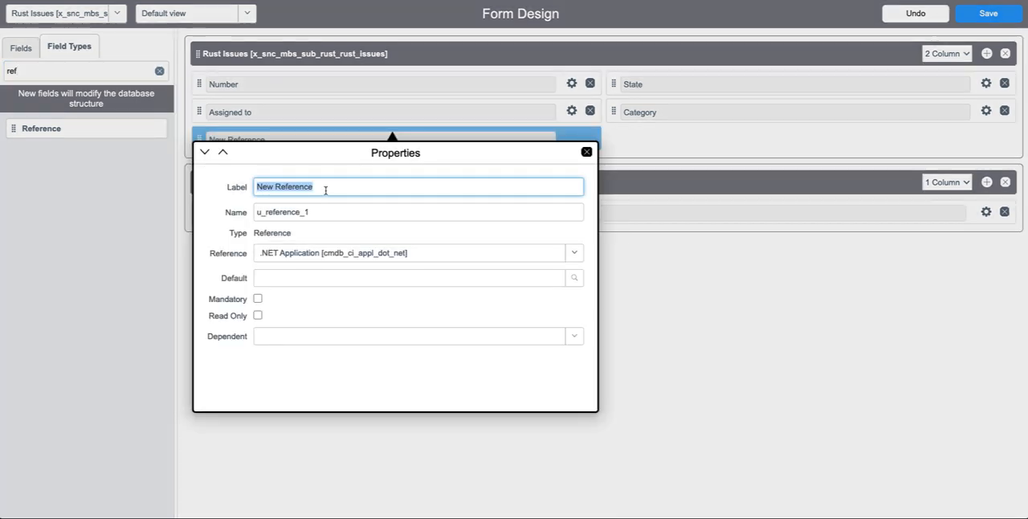
pyautogui.write('Submarine')
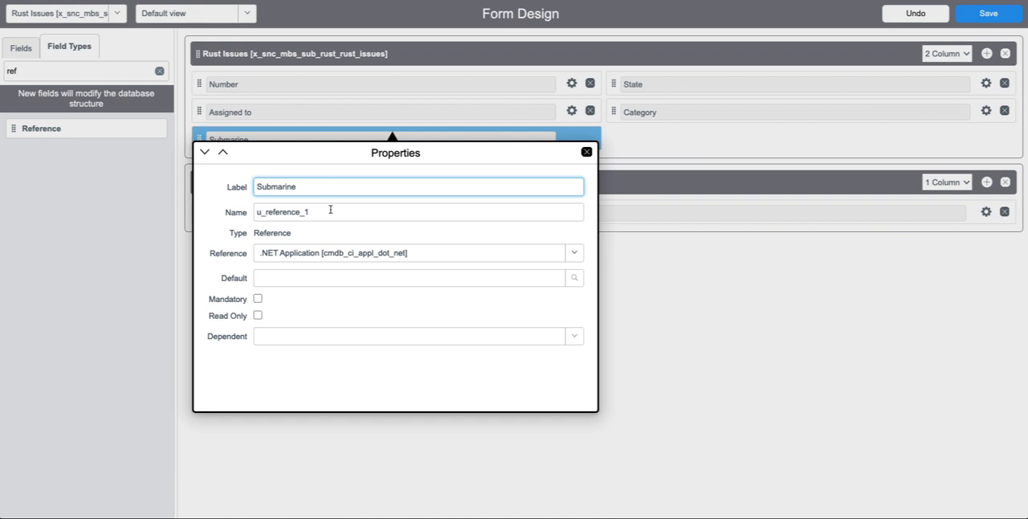
pyautogui.press('Tab')
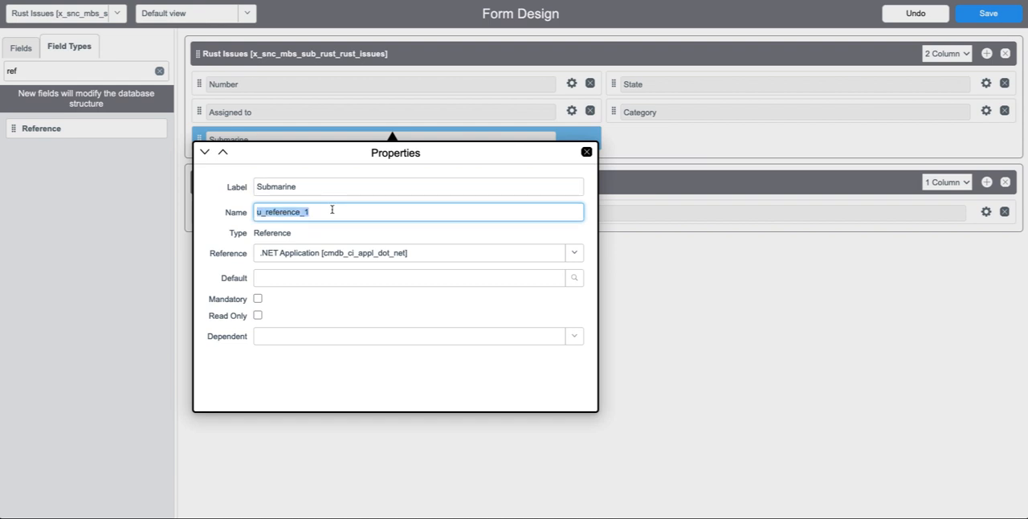
pyautogui.write('submarine')
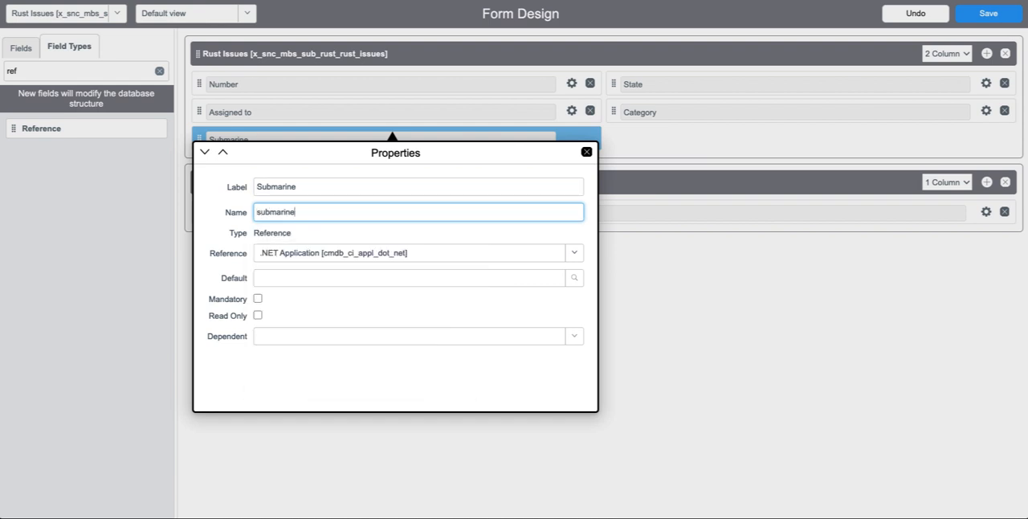
pyautogui.click(309, 252)
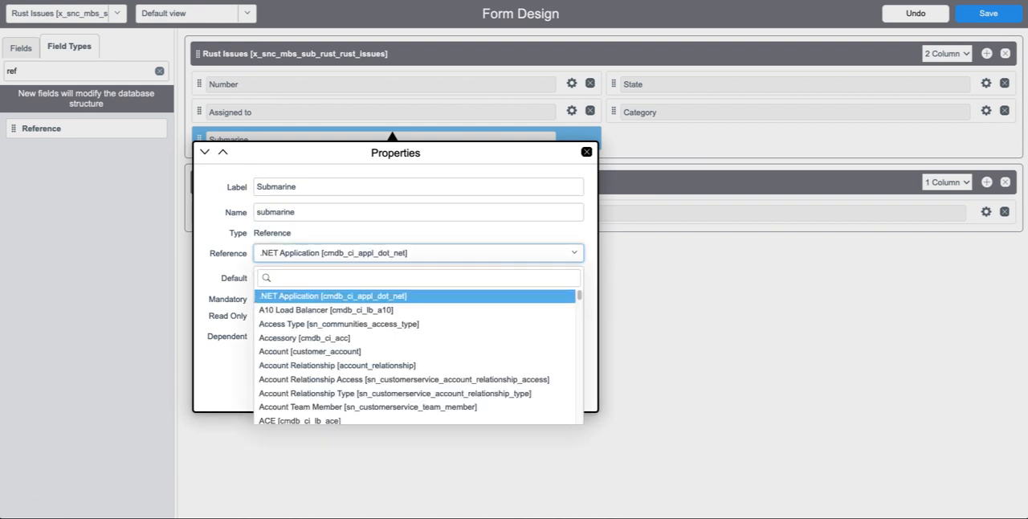
pyautogui.write('submarin')
pyautogui.click(363, 297)
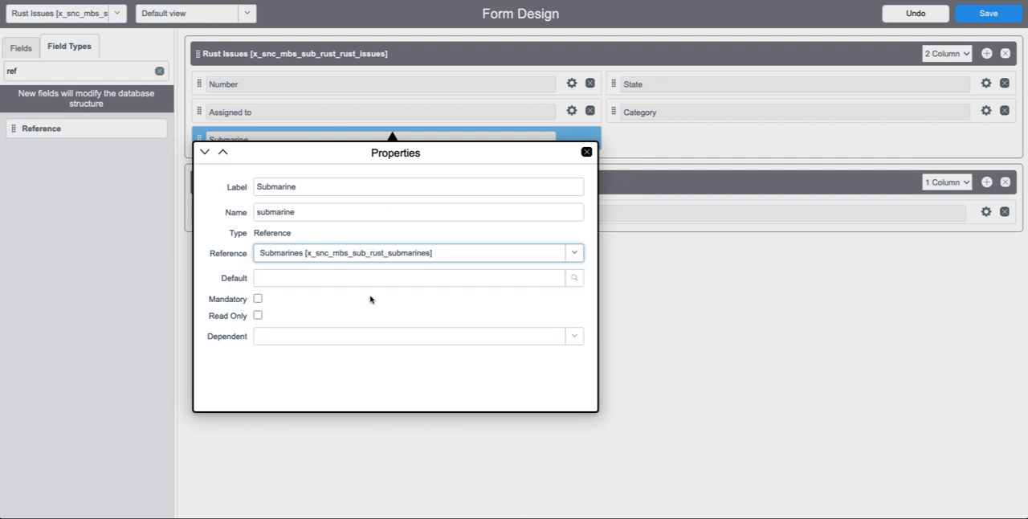
pyautogui.click(586, 151)
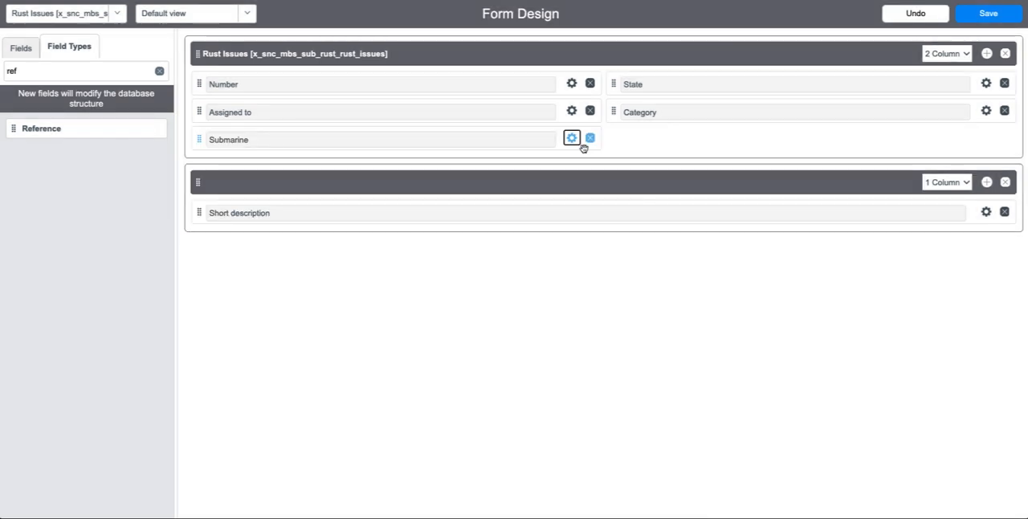
# - Save the Rust Issues form design and return to the Rust Issues table definition in Studio
pyautogui.click(989, 14)
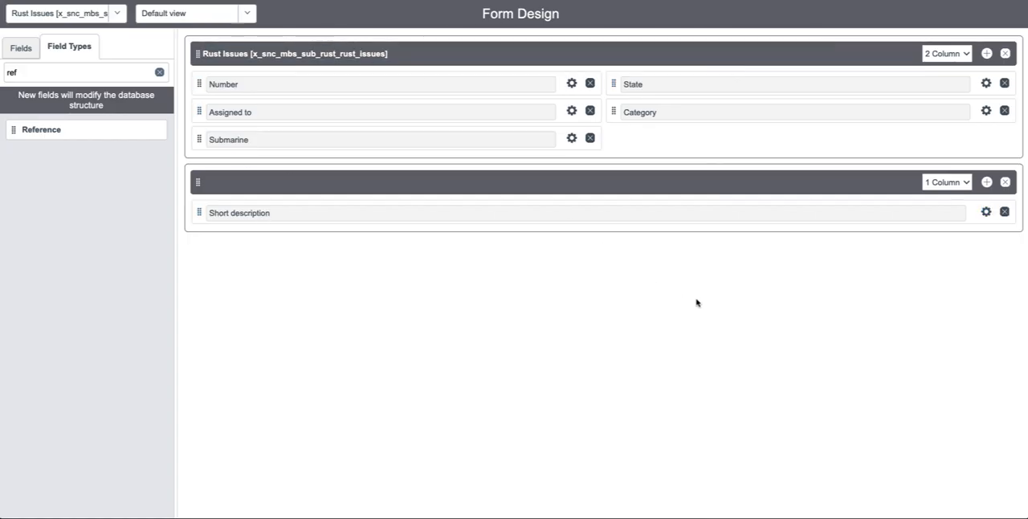
pyautogui.click(373, 181)
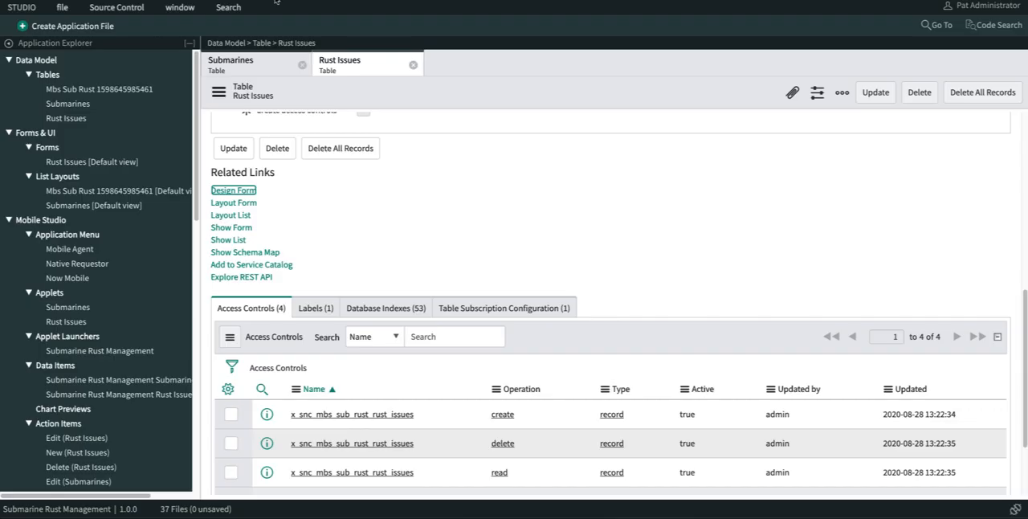
pyautogui.scroll(5, 297, 202)
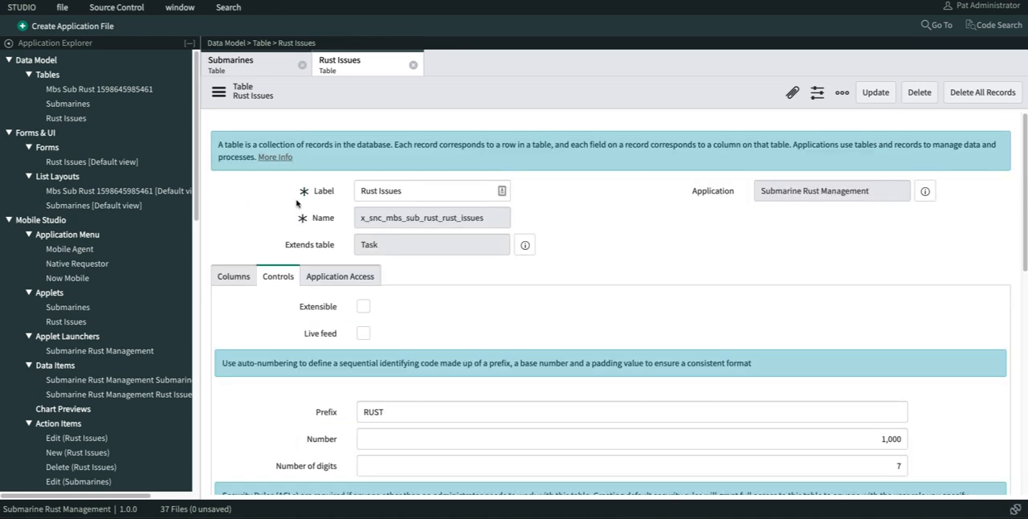
# - Open the ALA, ALB submarine record and add the Rust Issues->Submarine related list to the Submarines form
pyautogui.click(70, 102)
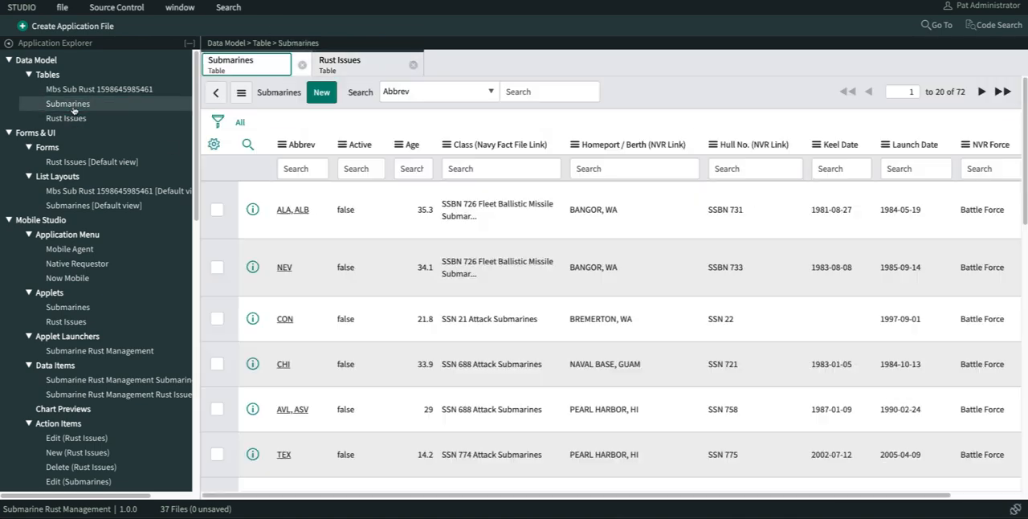
pyautogui.click(293, 212)
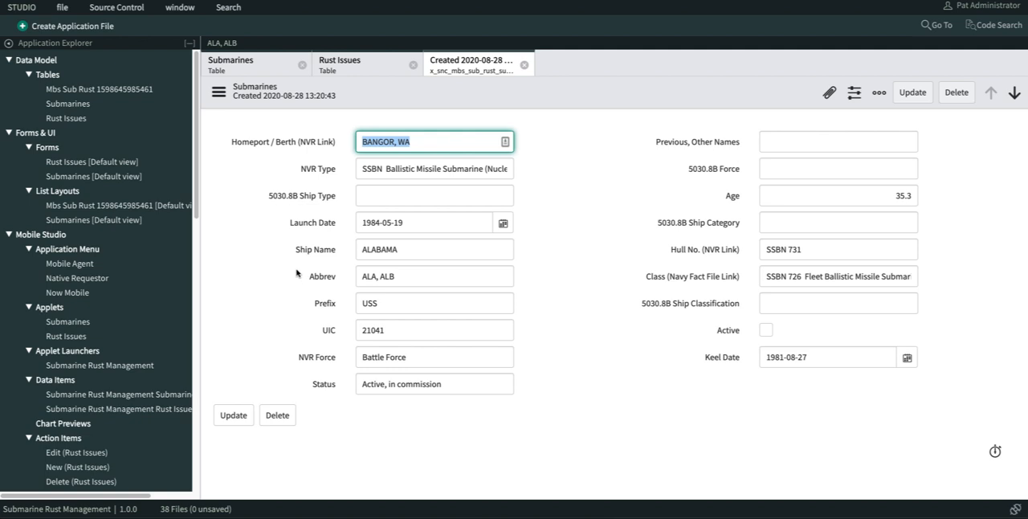
pyautogui.rightClick(413, 93)
pyautogui.moveTo(445, 154)
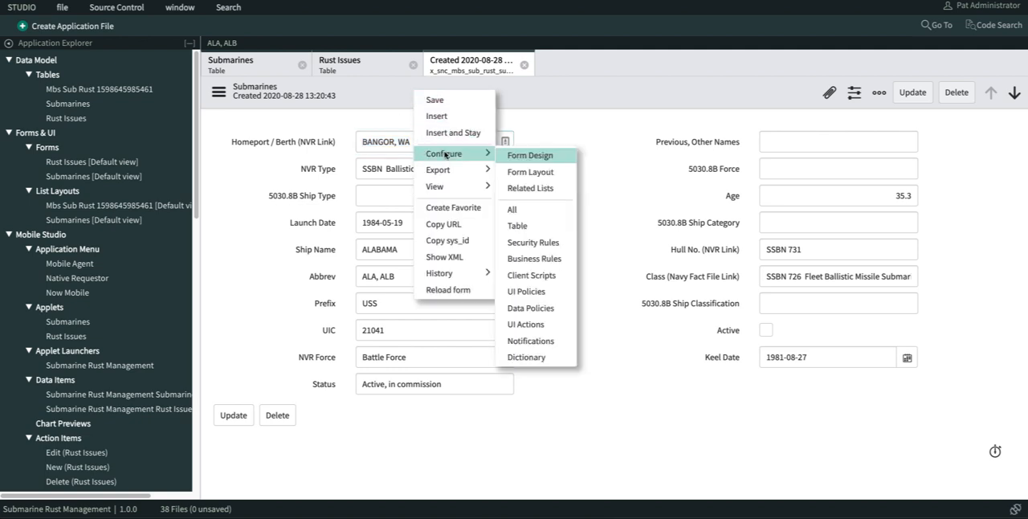
pyautogui.click(549, 190)
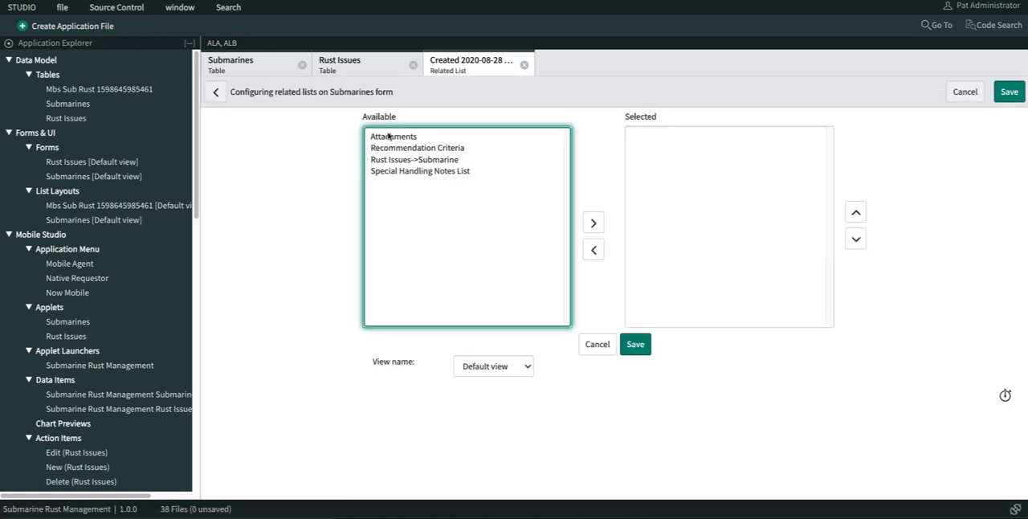
pyautogui.click(401, 161)
pyautogui.click(594, 222)
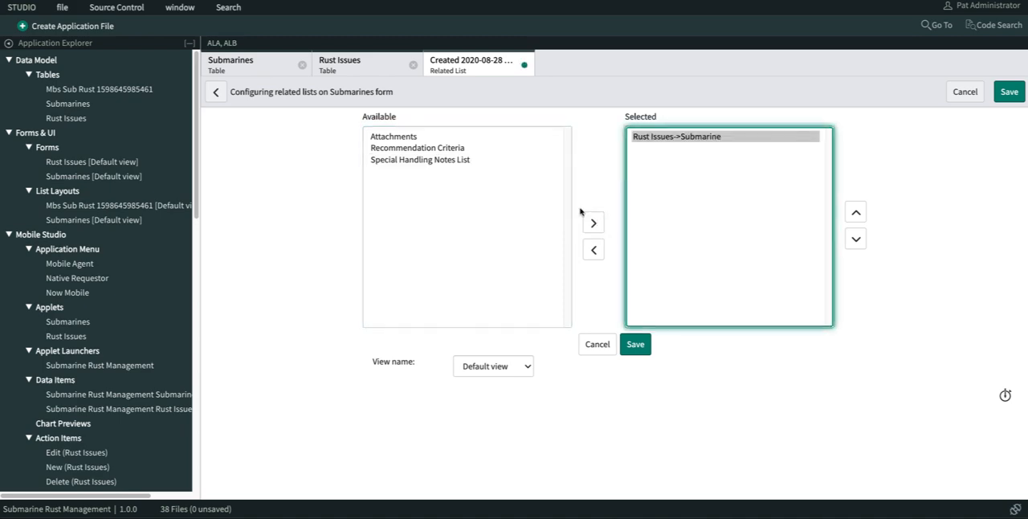
pyautogui.click(636, 344)
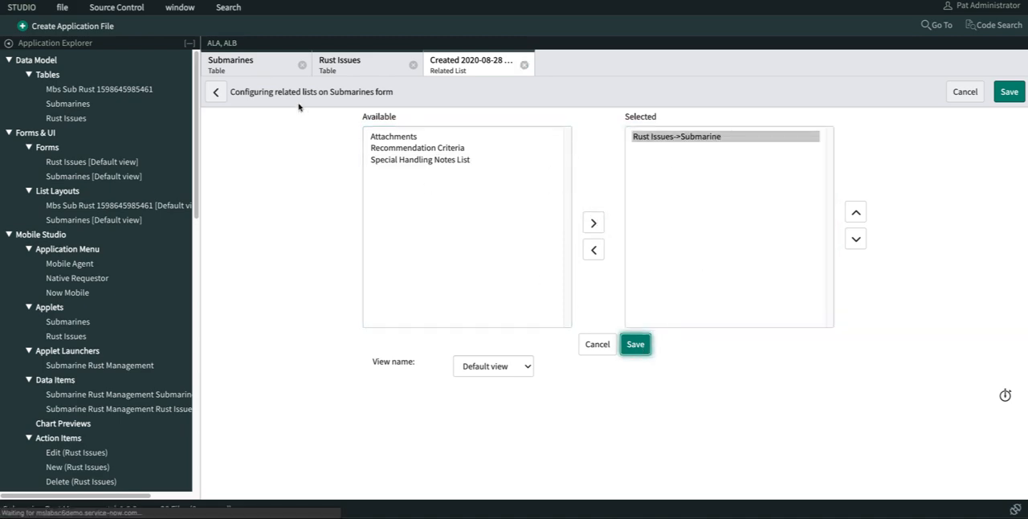
# - Start a new rust issue from the submarine's related list and check how its Submarine reference is displayed
pyautogui.scroll(-2, 250, 173)
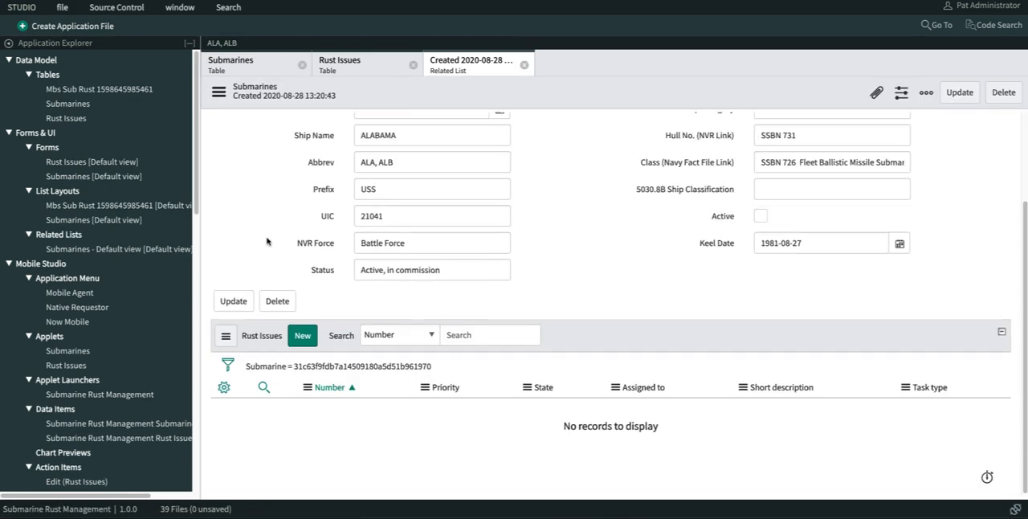
pyautogui.click(299, 335)
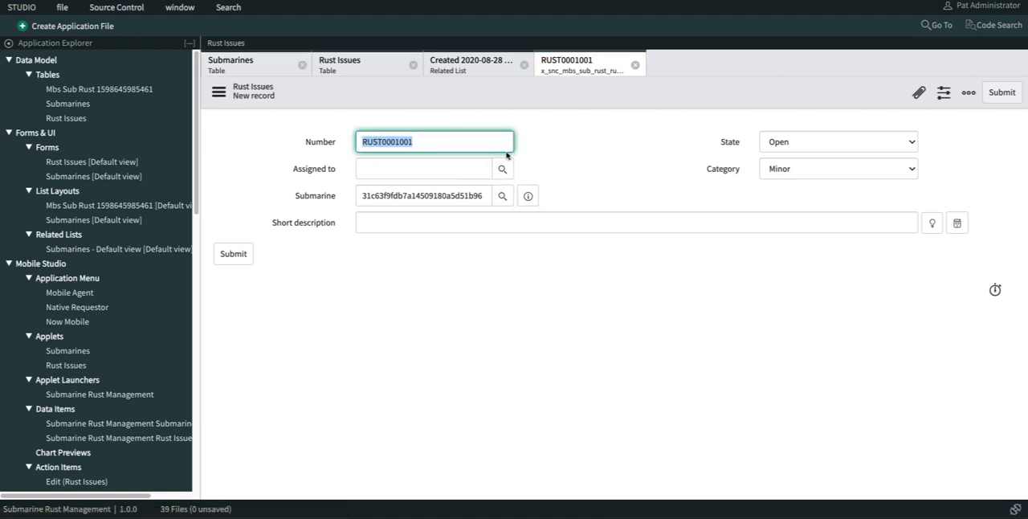
pyautogui.moveTo(359, 196); pyautogui.dragTo(332, 198)
pyautogui.click(486, 197)
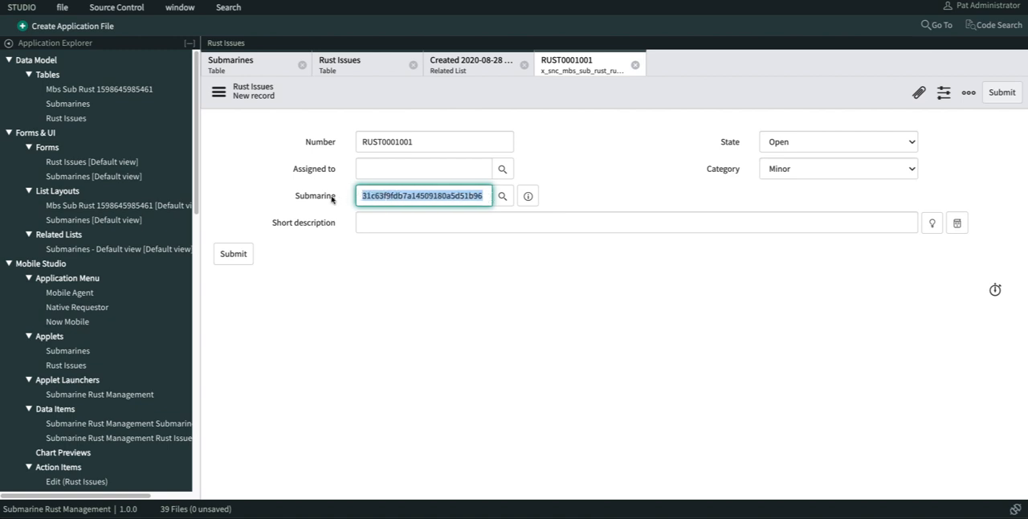
# - Close the Submarines record list and reopen the Submarines table definition at its columns
pyautogui.click(241, 64)
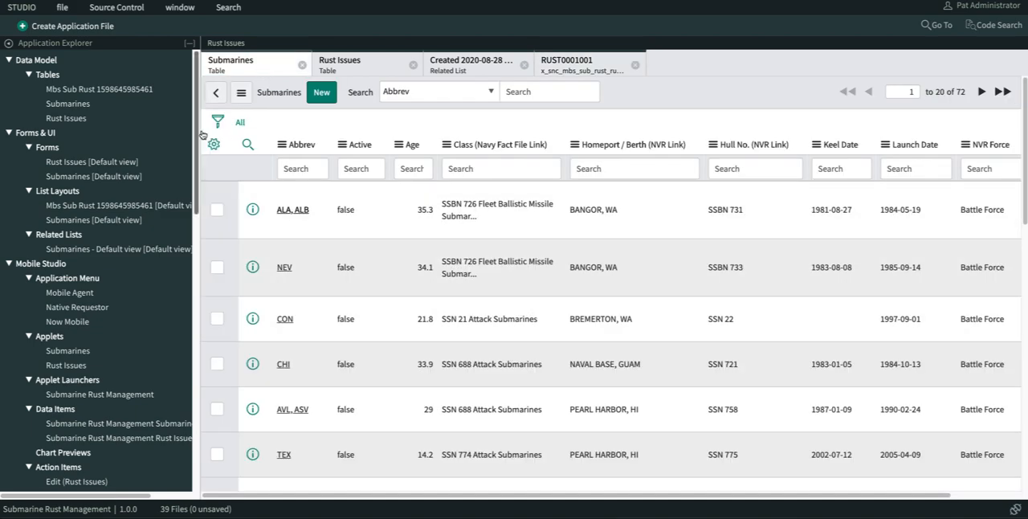
pyautogui.click(302, 65)
pyautogui.click(68, 104)
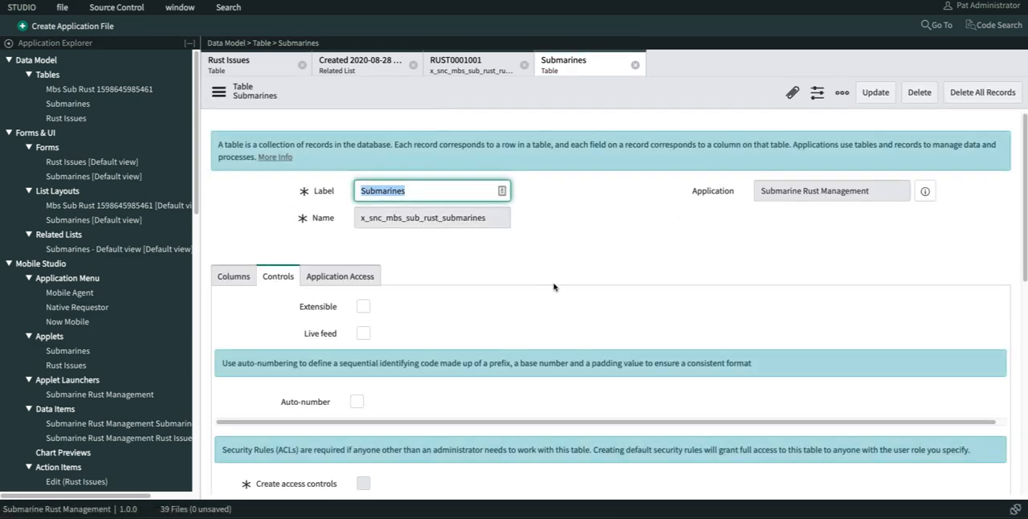
pyautogui.scroll(-10, 504, 272)
pyautogui.scroll(10, 494, 274)
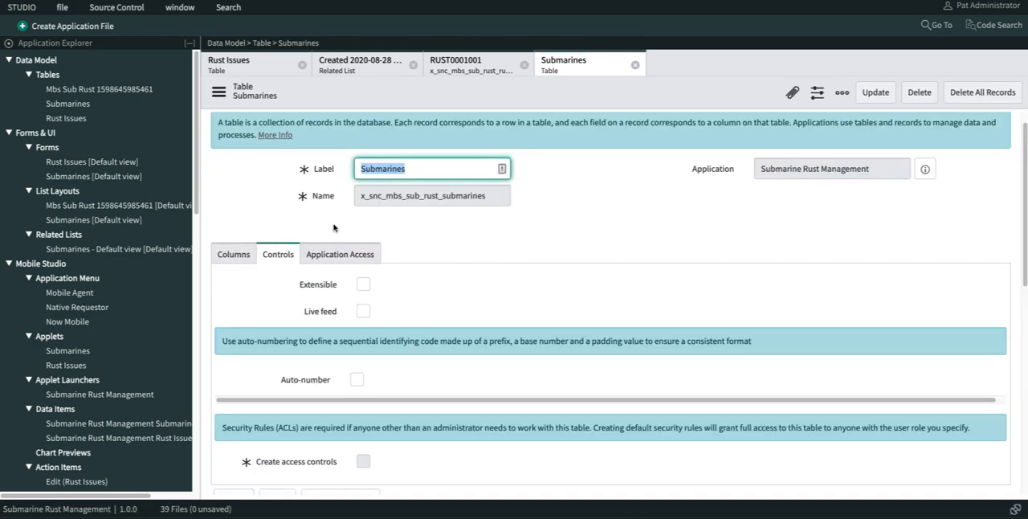
pyautogui.click(233, 253)
pyautogui.scroll(-3, 551, 243)
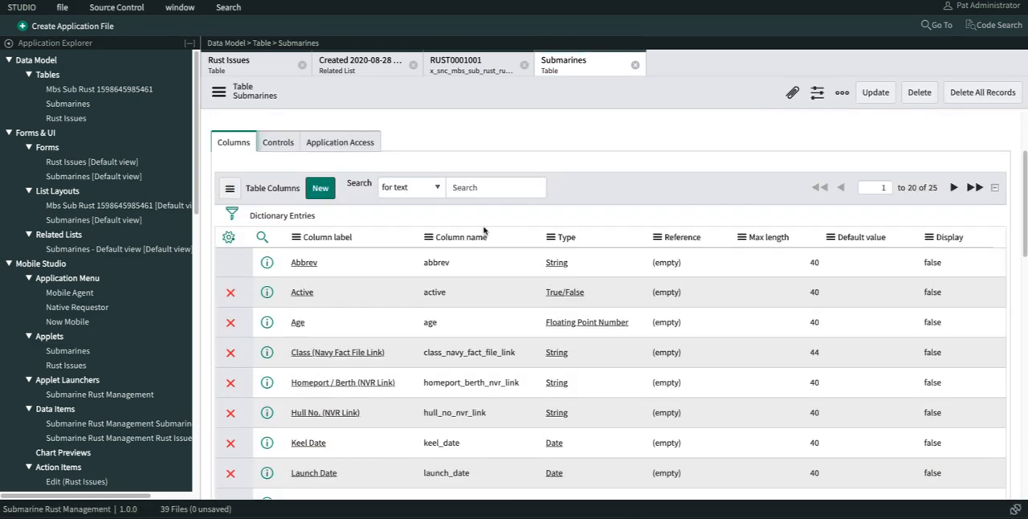
pyautogui.scroll(-1, 458, 235)
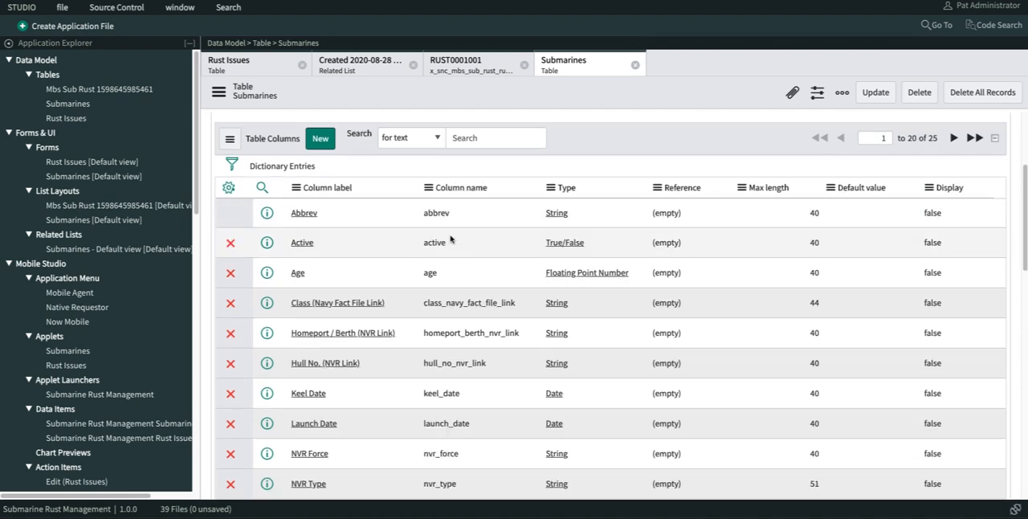
# - Set Display to true for the Hull No. (NVR Link) column and update the Submarines table
pyautogui.doubleClick(937, 362)
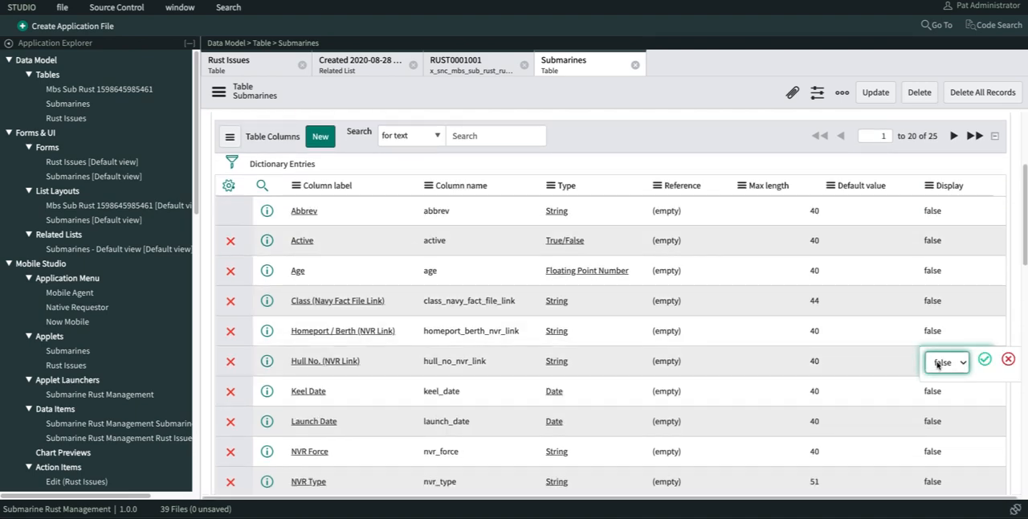
pyautogui.click(940, 362)
pyautogui.click(940, 383)
pyautogui.click(981, 362)
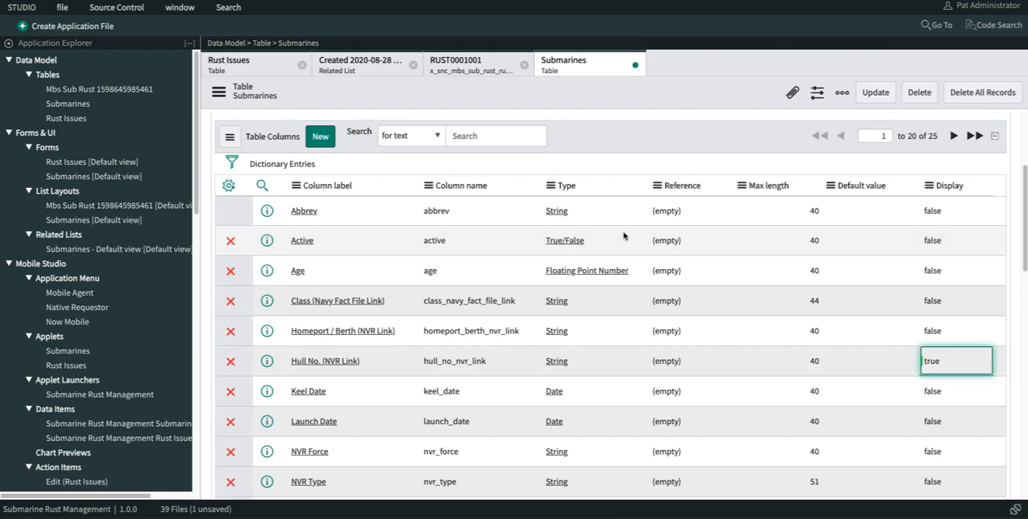
pyautogui.click(878, 94)
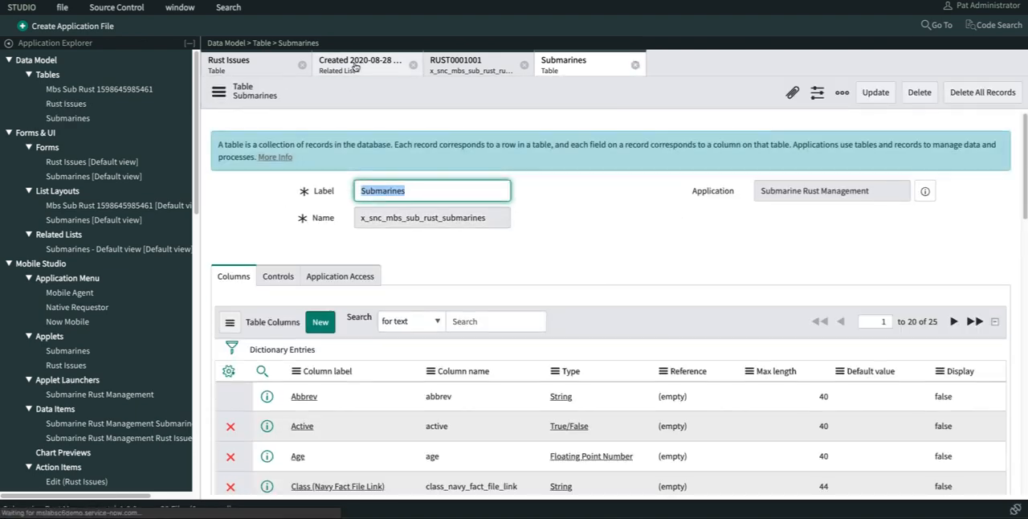
# - Create a rust issue from the Alabama submarine's related list with the short description "found rust" and submit it
pyautogui.click(356, 64)
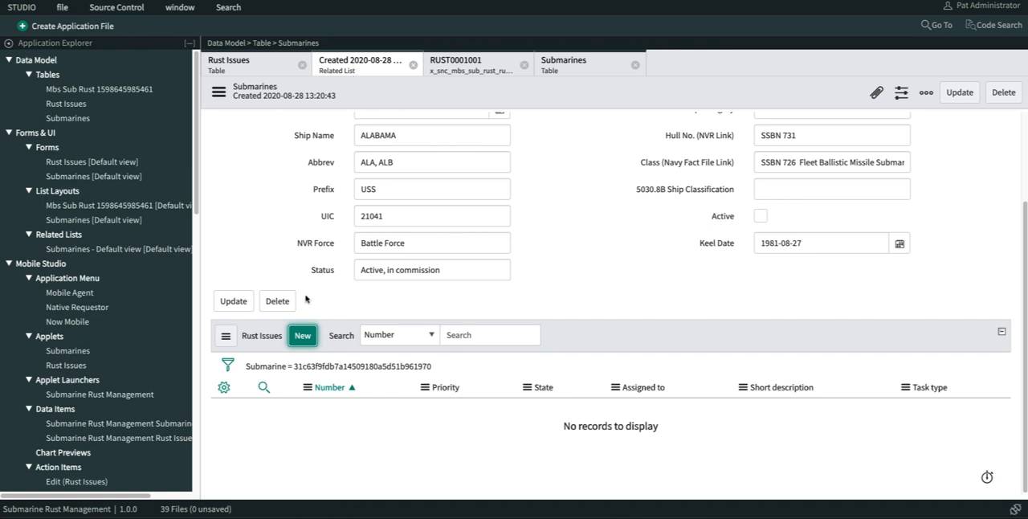
pyautogui.click(302, 336)
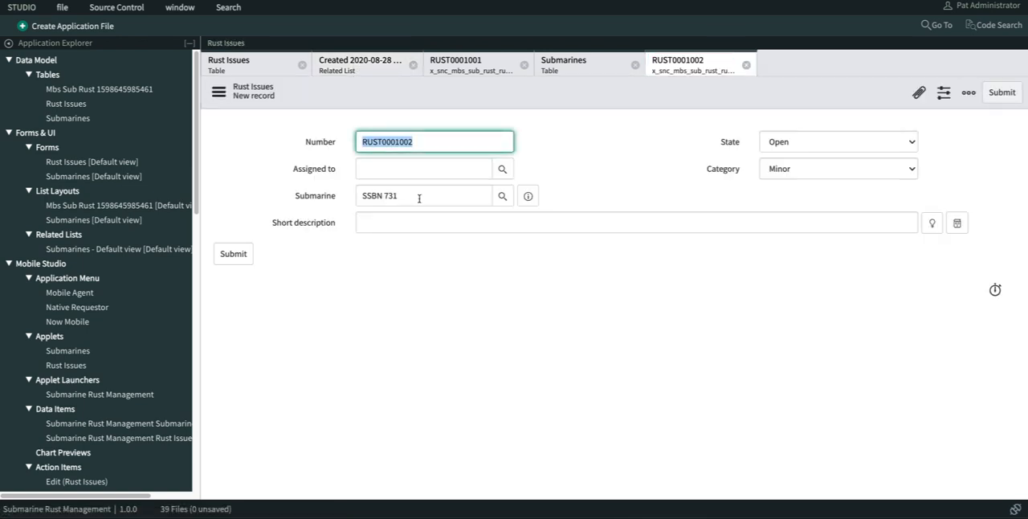
pyautogui.moveTo(399, 197); pyautogui.dragTo(369, 200)
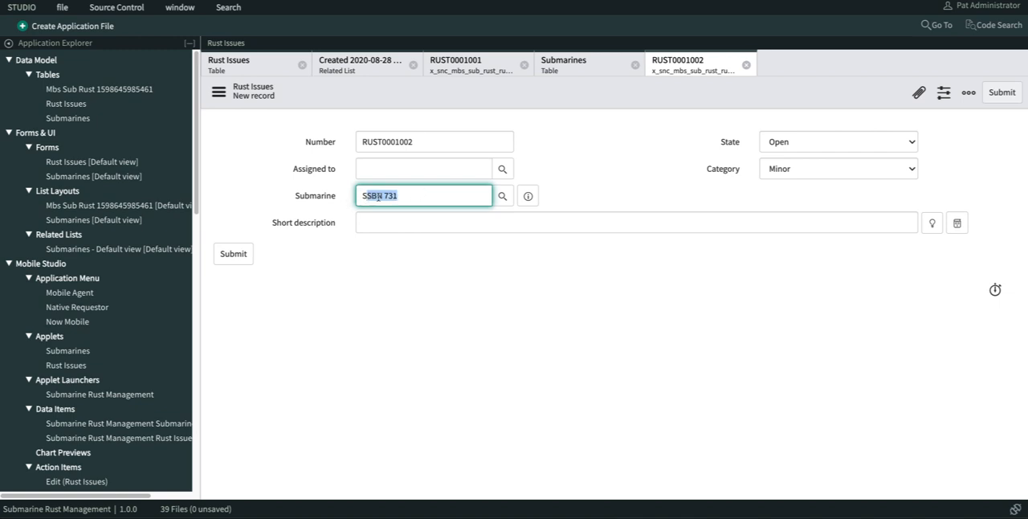
pyautogui.click(394, 196)
pyautogui.click(387, 220)
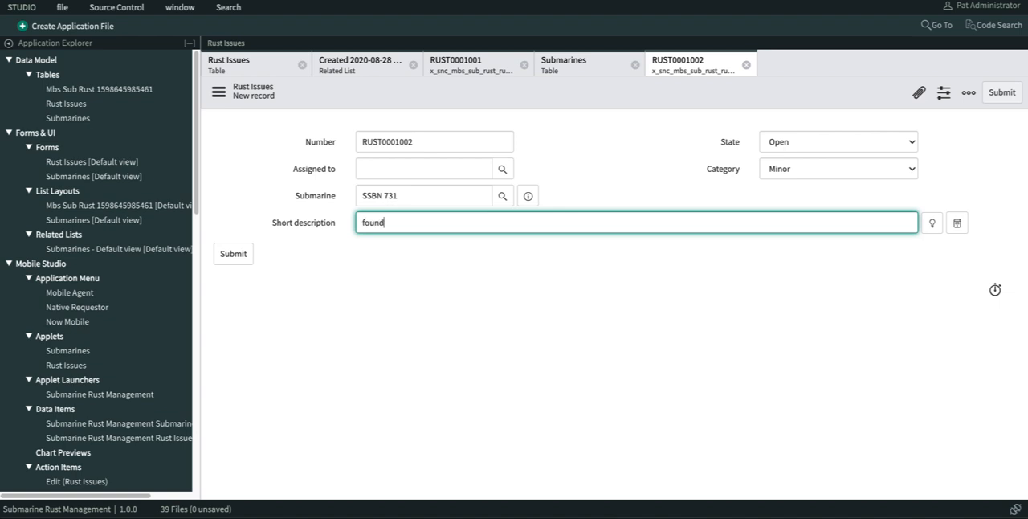
pyautogui.click(233, 253)
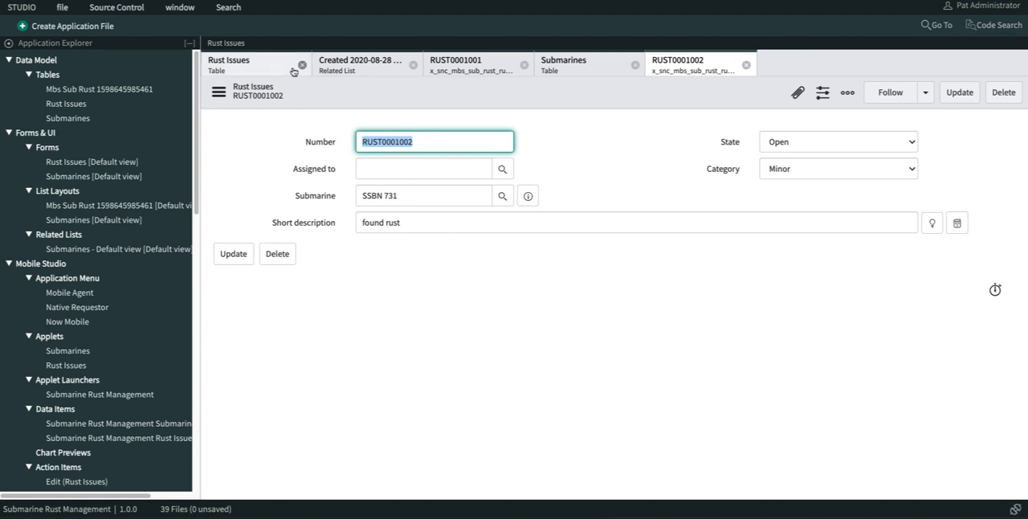
# - Close the unsubmitted first rust issue and reload the Alabama submarine record to refresh its Rust Issues list
pyautogui.click(452, 70)
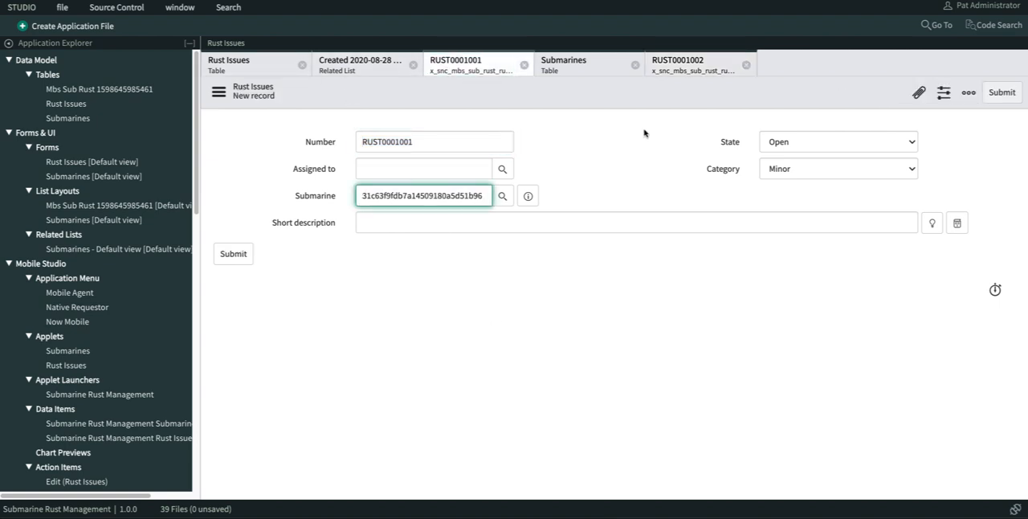
pyautogui.click(524, 64)
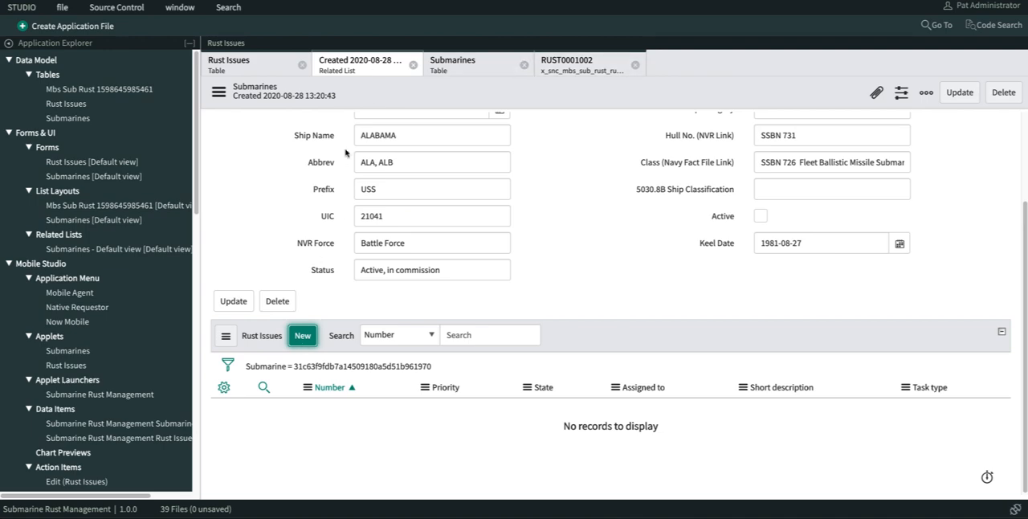
pyautogui.rightClick(380, 104)
pyautogui.click(408, 302)
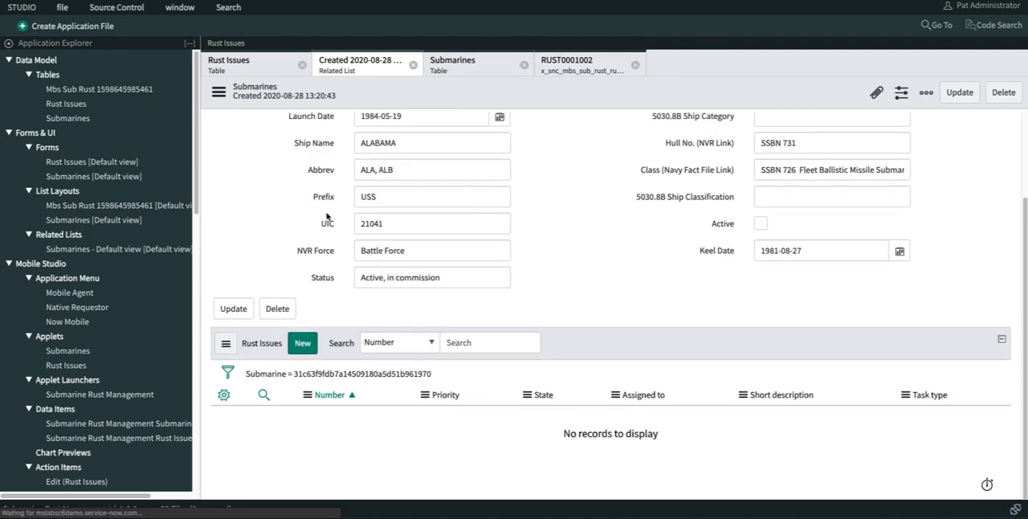
pyautogui.scroll(-1, 278, 226)
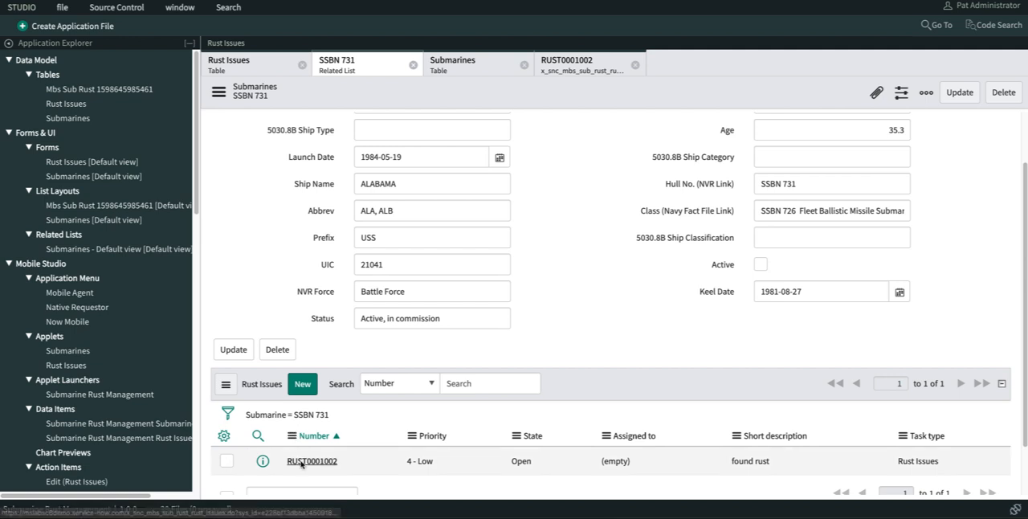
# - Open the "found rust" issue from the related list, set its State to Work in Progress and save it
pyautogui.click(301, 461)
pyautogui.click(823, 140)
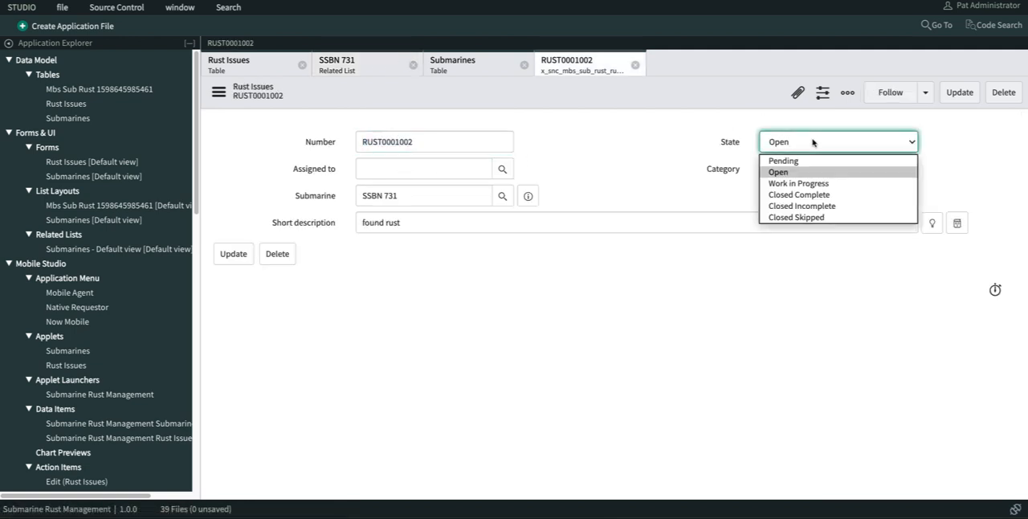
pyautogui.click(816, 183)
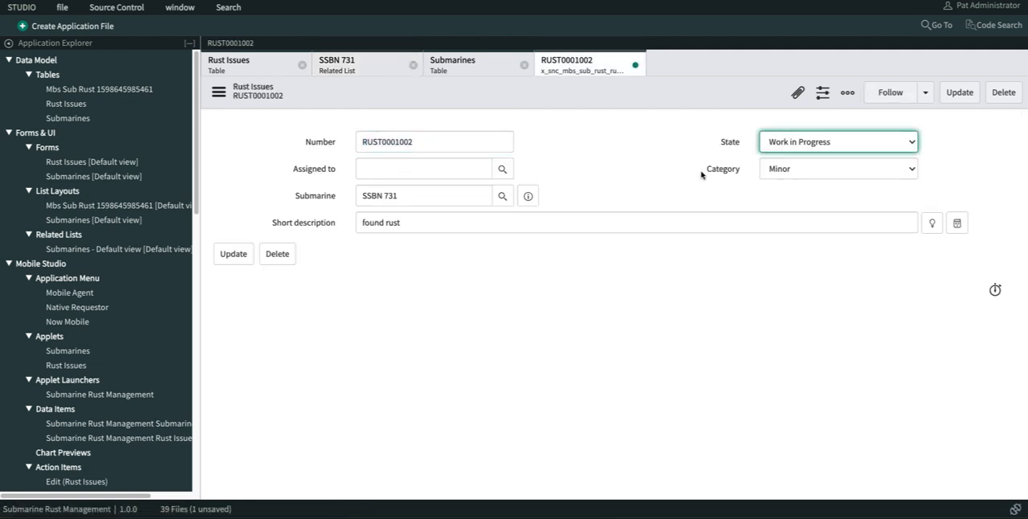
pyautogui.rightClick(580, 91)
pyautogui.click(592, 99)
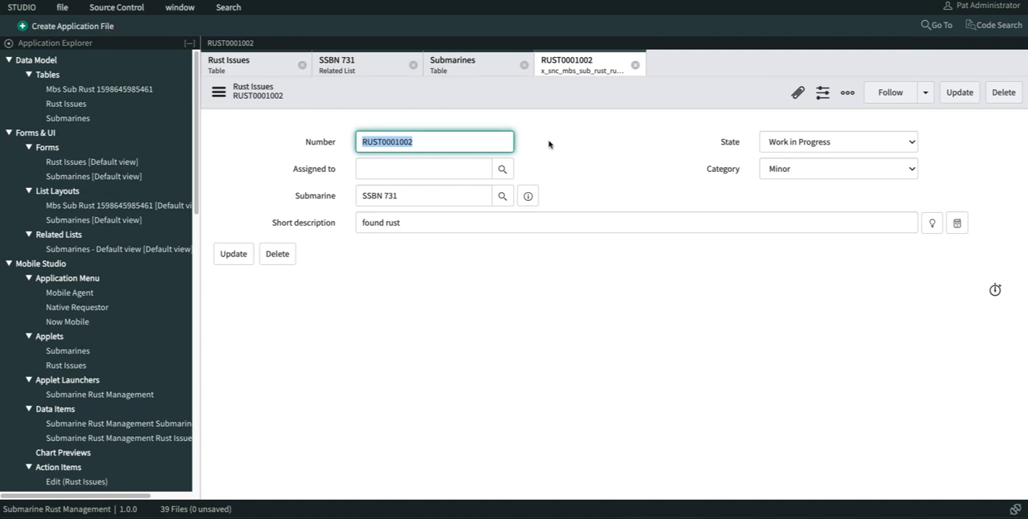
# - Create a new application file of type Flow, filtering the file types by "flow"
pyautogui.scroll(-10, 95, 108)
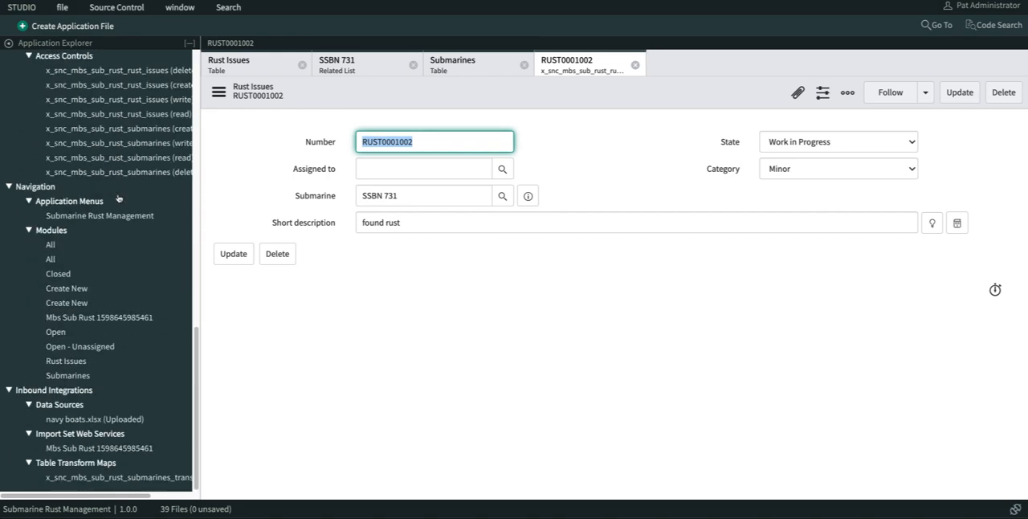
pyautogui.scroll(10, 117, 198)
pyautogui.click(74, 30)
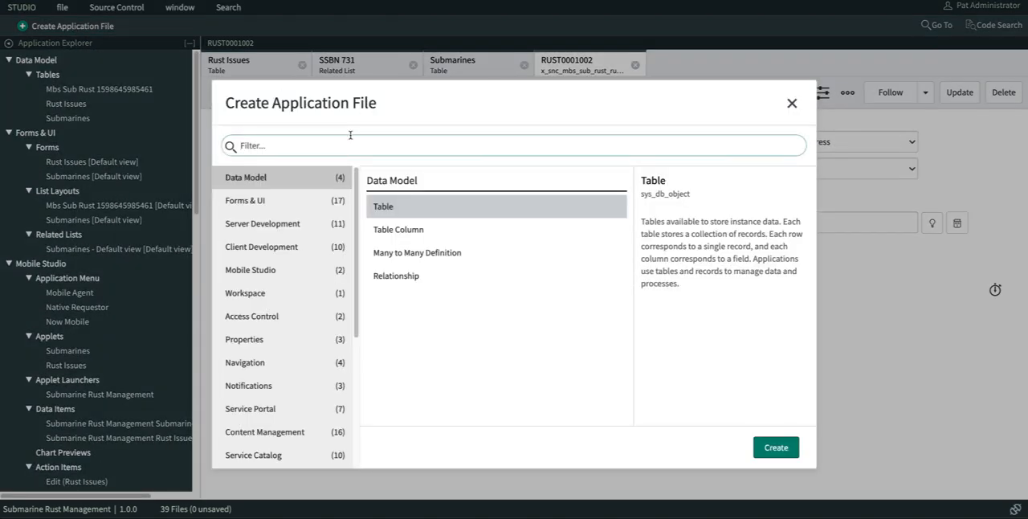
pyautogui.write('flow')
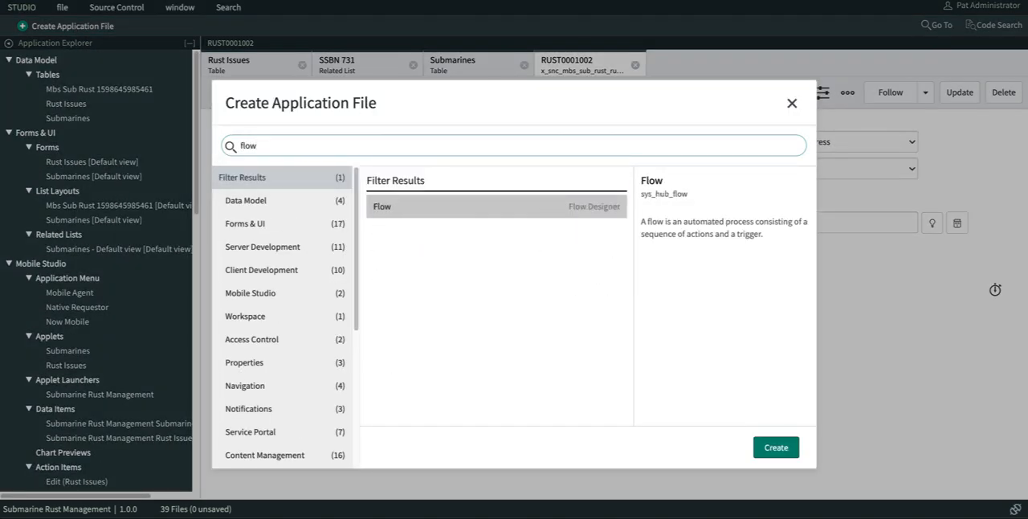
pyautogui.doubleClick(438, 206)
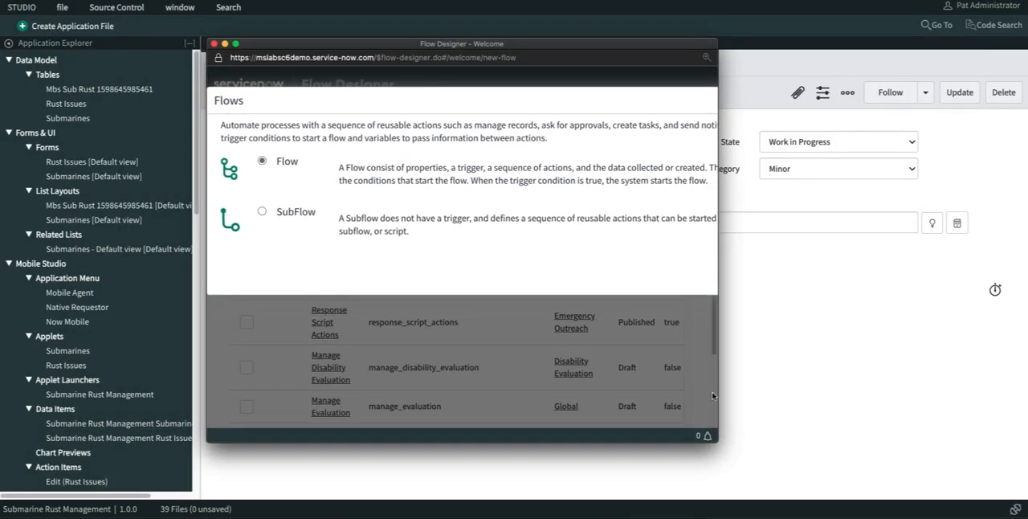
# - Create a flow named "Sub Rust Issue" in the Submarine Rust Management application and enlarge its Flow Designer window
pyautogui.moveTo(713, 395); pyautogui.dragTo(1025, 395)
pyautogui.click(885, 265)
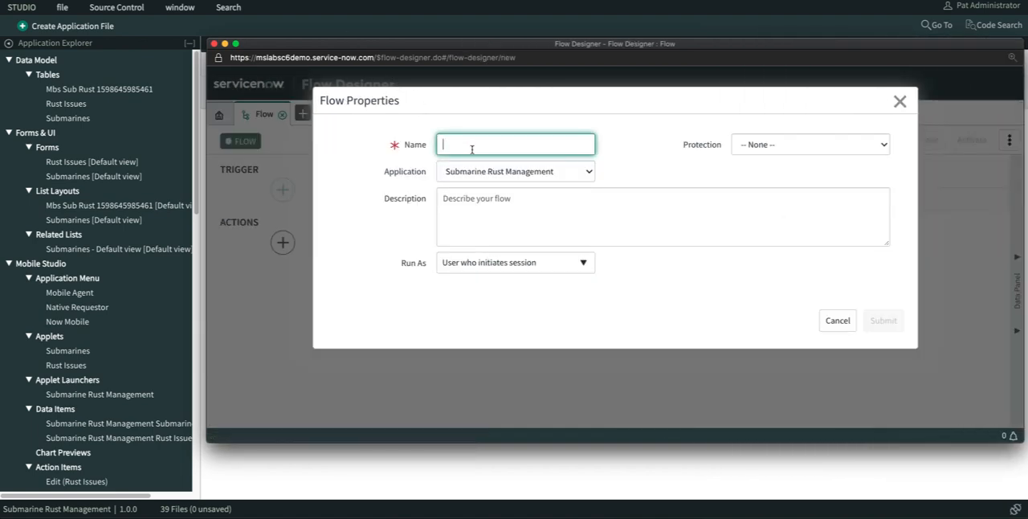
pyautogui.write('Sub Rust Issue')
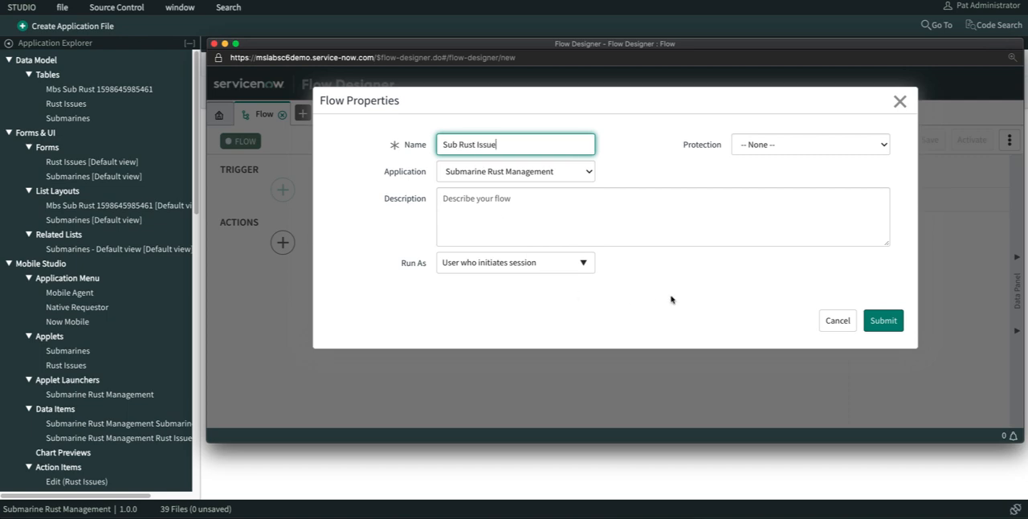
pyautogui.click(883, 321)
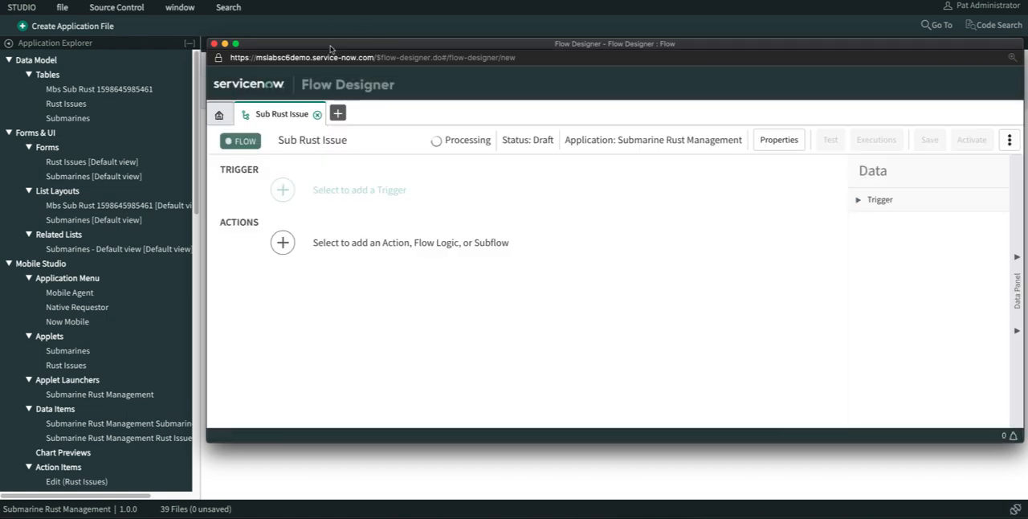
pyautogui.moveTo(331, 51); pyautogui.dragTo(151, 24)
pyautogui.moveTo(843, 414); pyautogui.dragTo(941, 467)
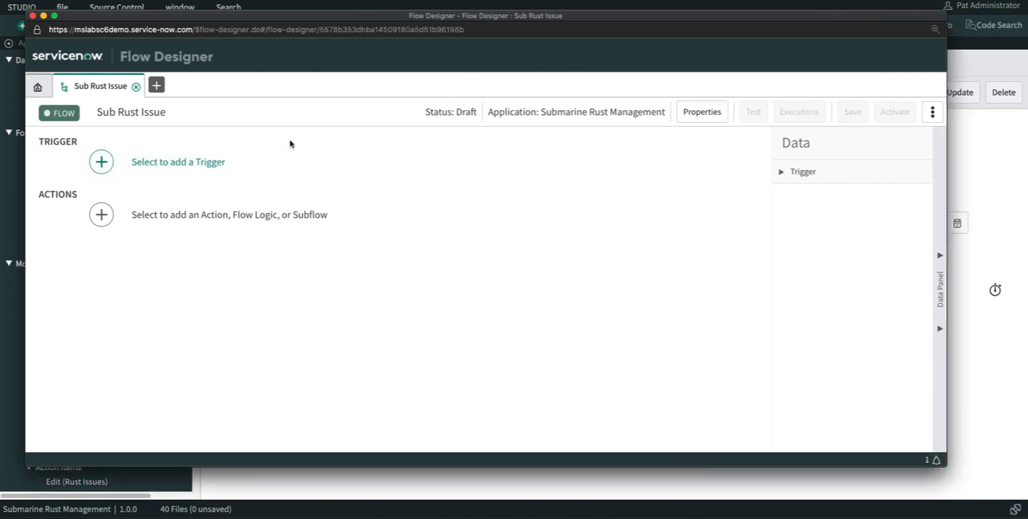
# - Add a record Created trigger to the flow and set its table to Rust Issues
pyautogui.click(161, 163)
pyautogui.click(186, 202)
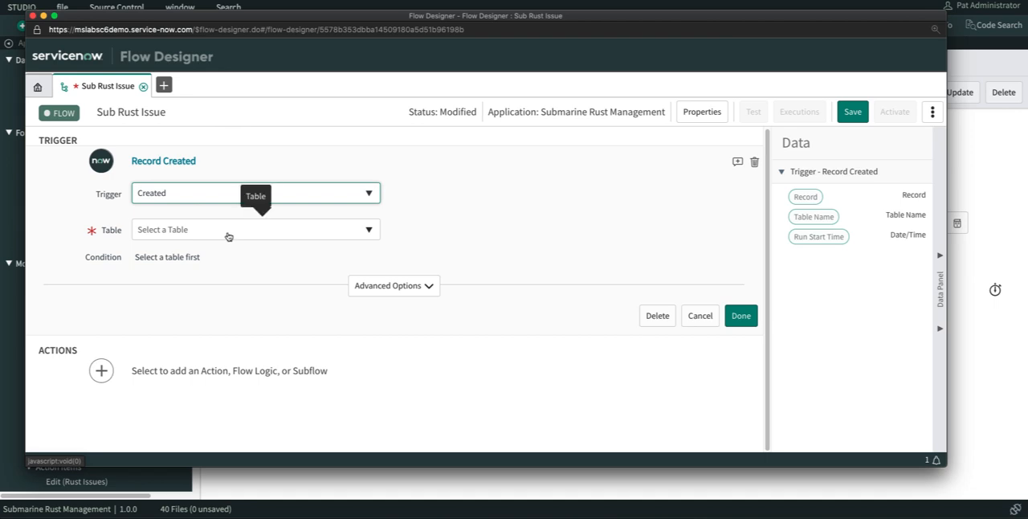
pyautogui.click(229, 234)
pyautogui.write('rust i')
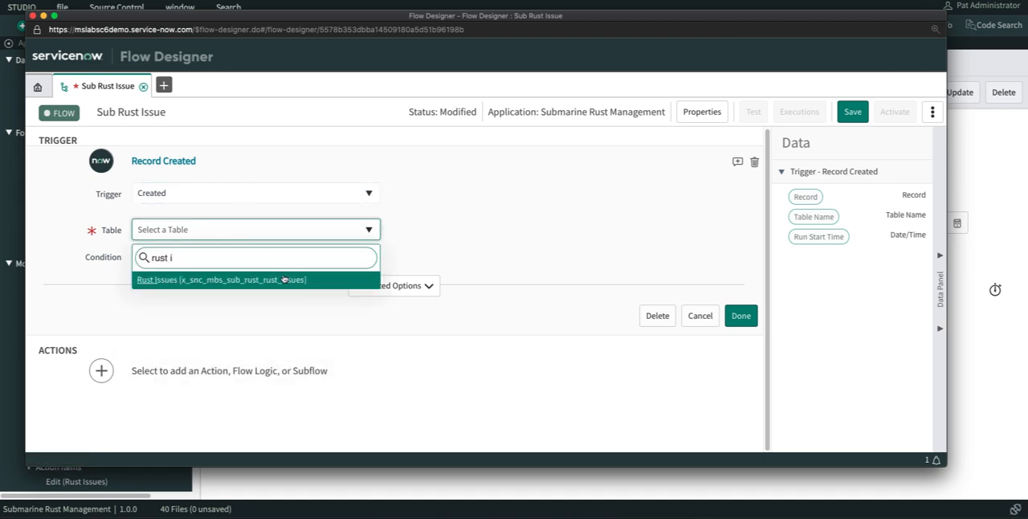
pyautogui.click(283, 278)
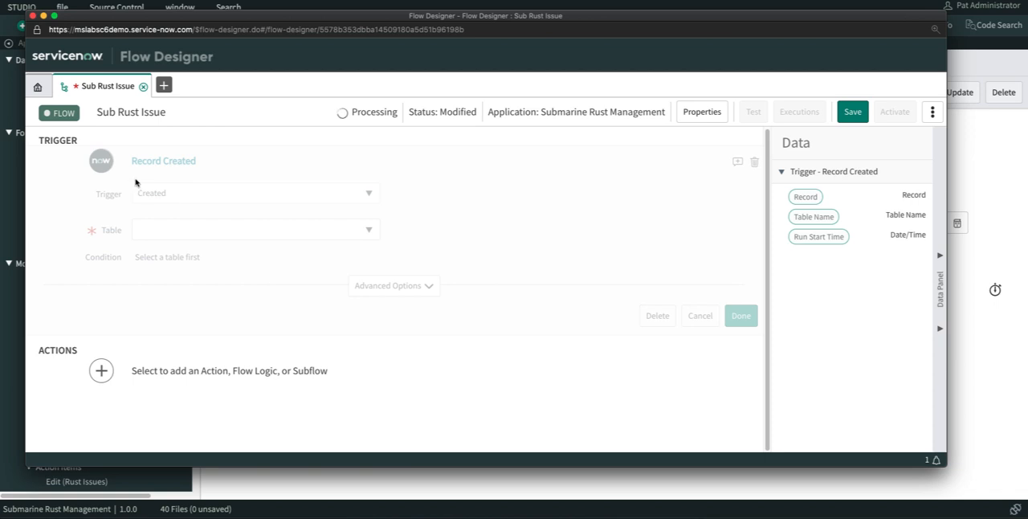
pyautogui.click(155, 257)
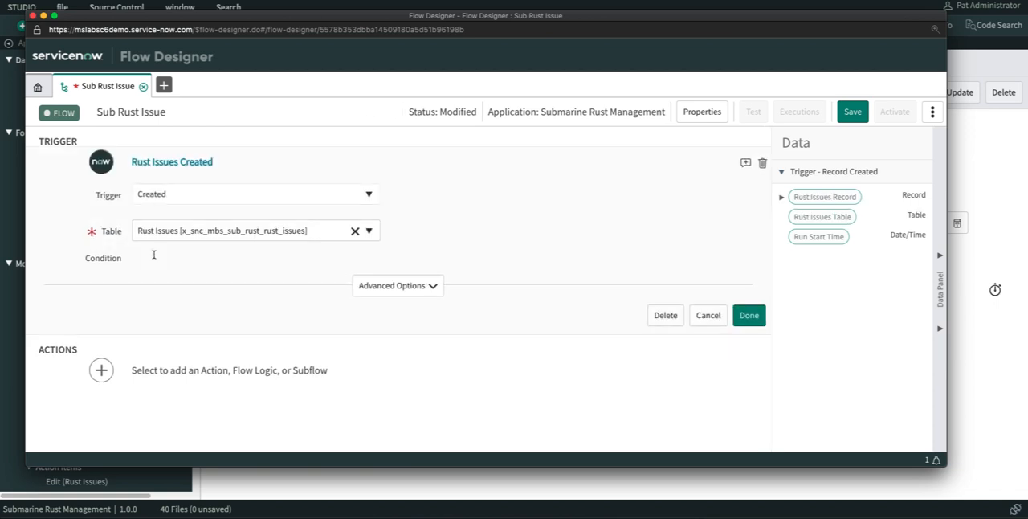
pyautogui.click(189, 279)
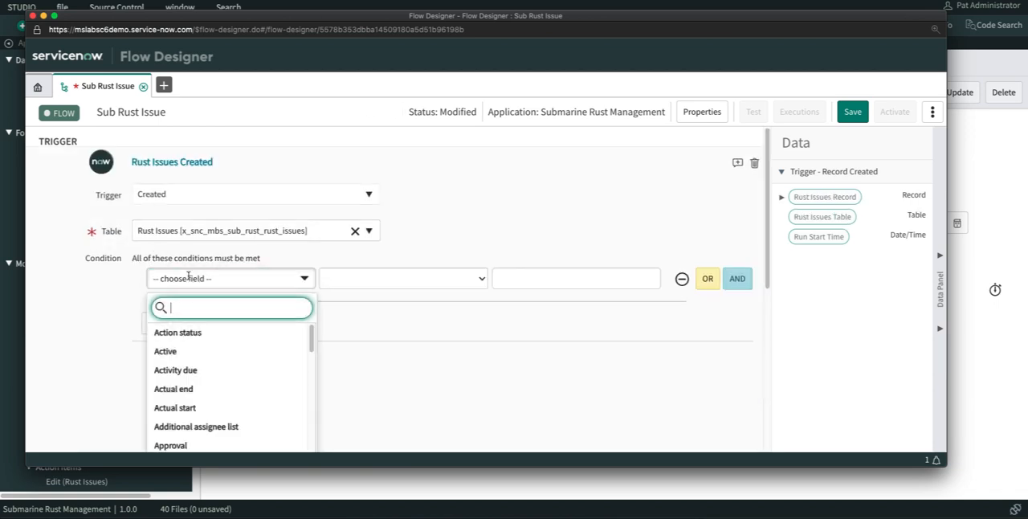
pyautogui.scroll(-3, 201, 361)
pyautogui.click(195, 394)
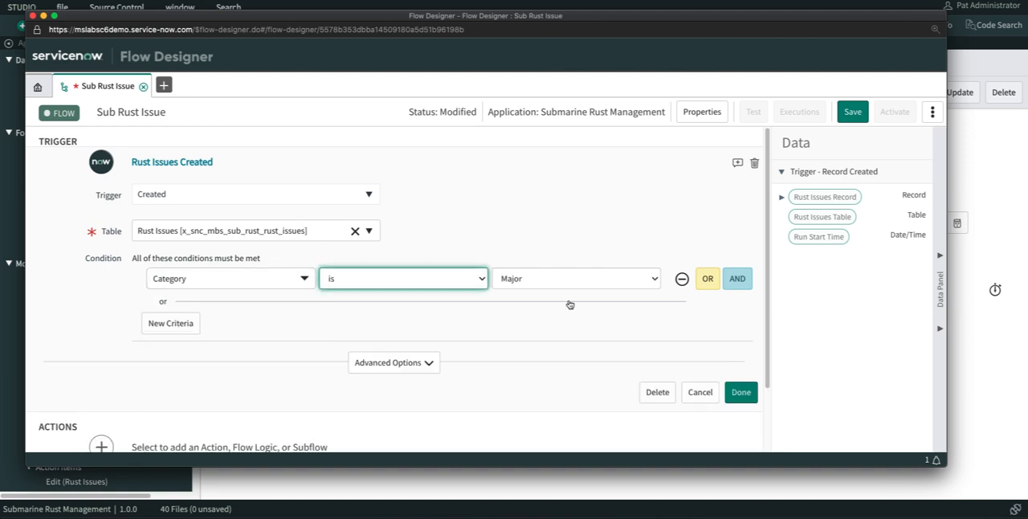
pyautogui.click(537, 278)
pyautogui.click(531, 259)
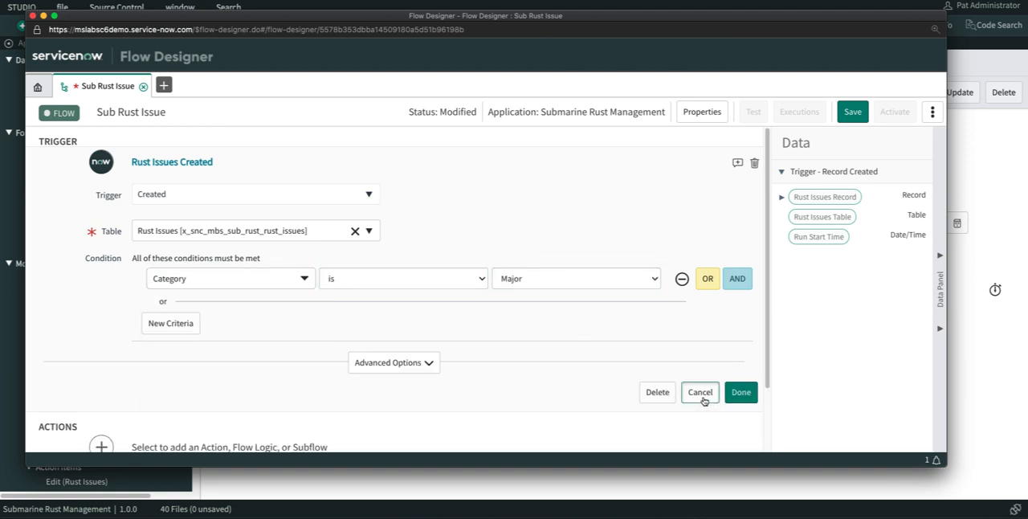
pyautogui.click(702, 392)
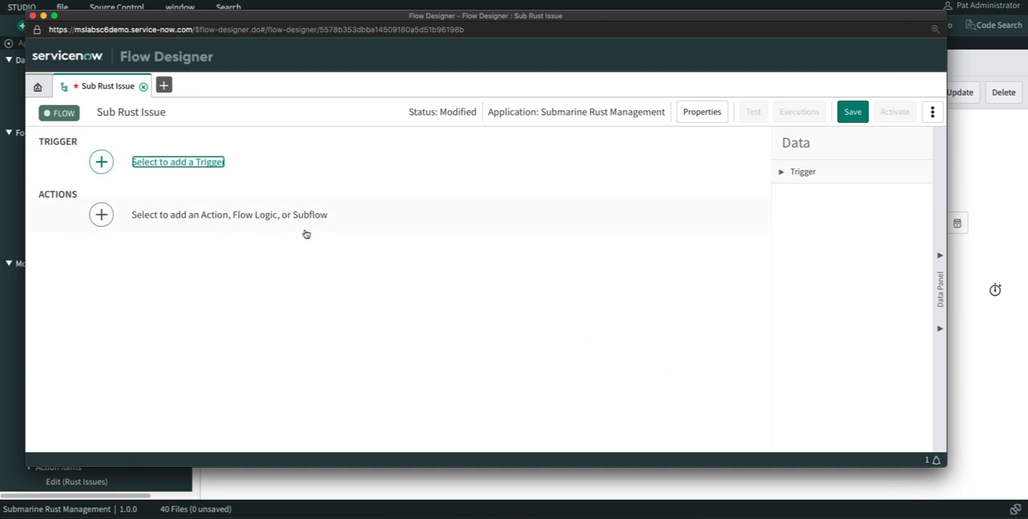
# - Add an If flow logic block as the first action and label its condition "If Major"
pyautogui.click(205, 215)
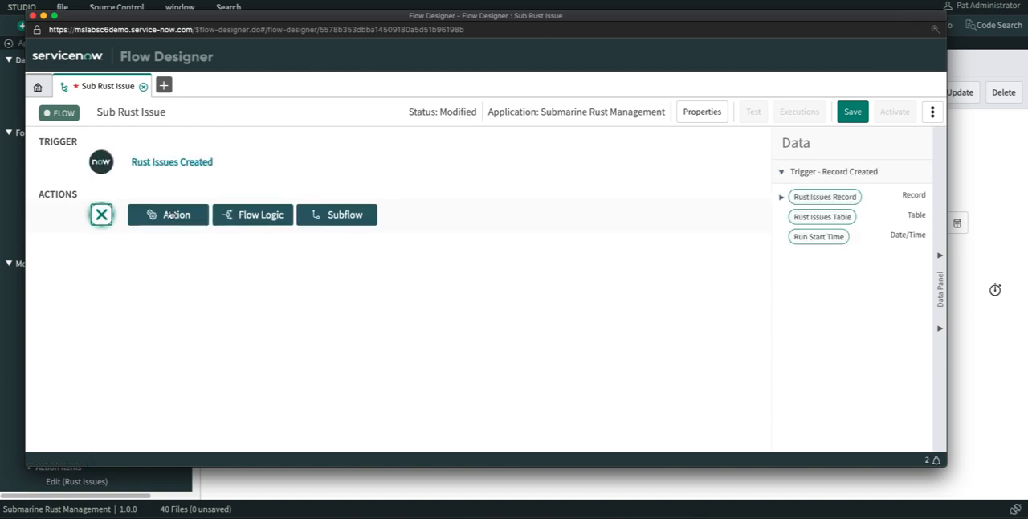
pyautogui.click(272, 215)
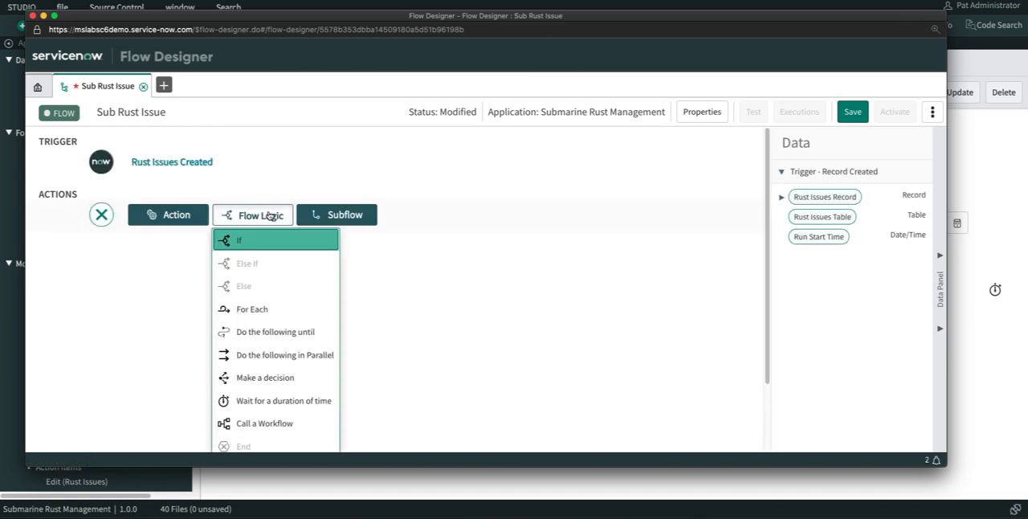
pyautogui.click(258, 240)
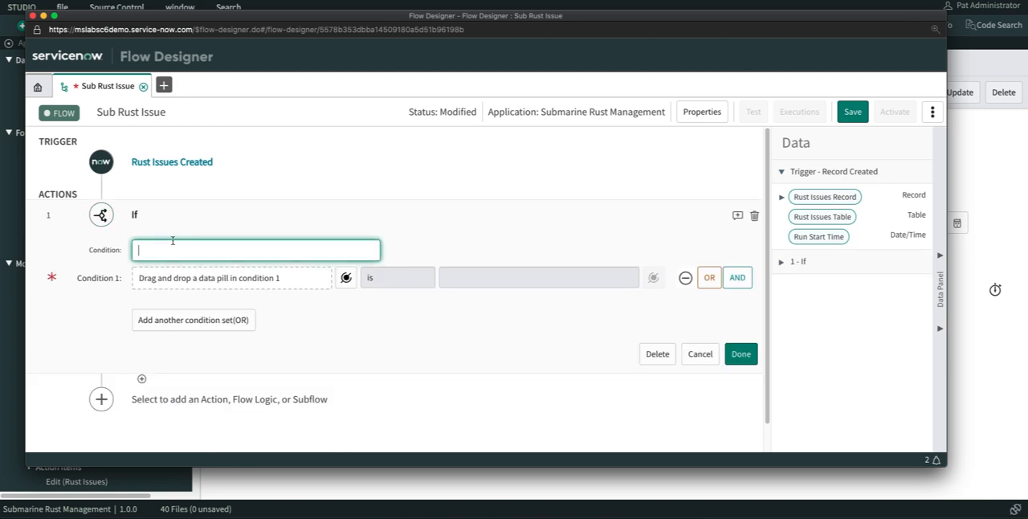
pyautogui.write('If Major')
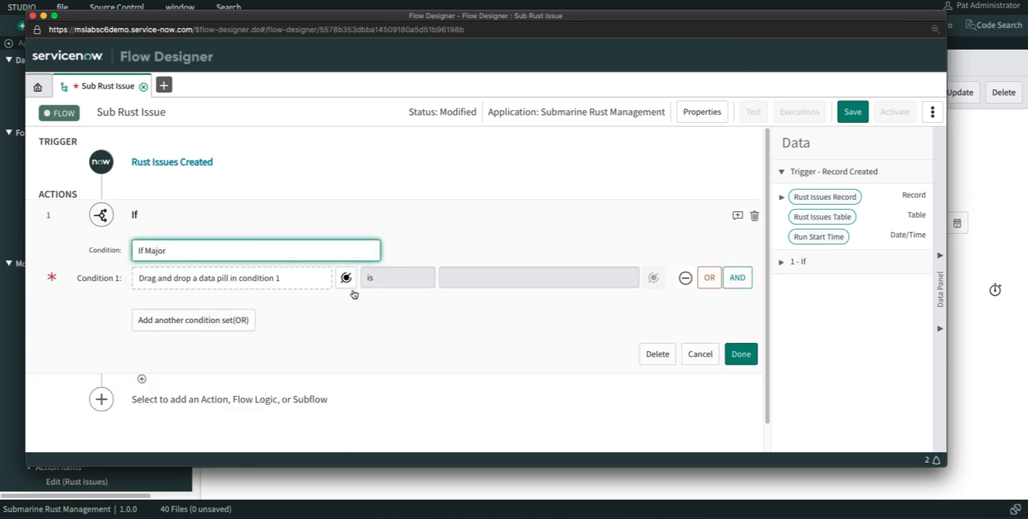
# - Set condition 1 of the If block to check the Category of the trigger's Rust Issues Record and finish the block
pyautogui.click(346, 278)
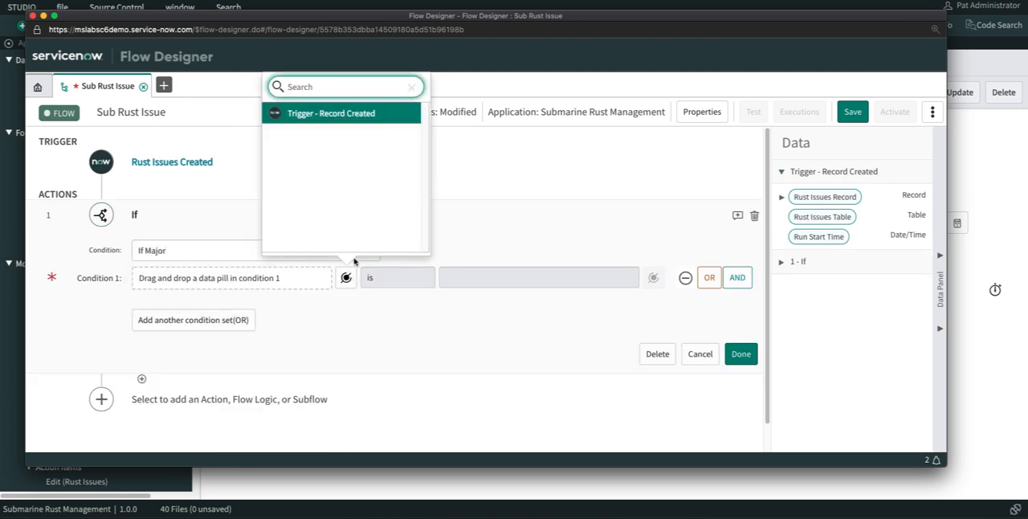
pyautogui.click(337, 116)
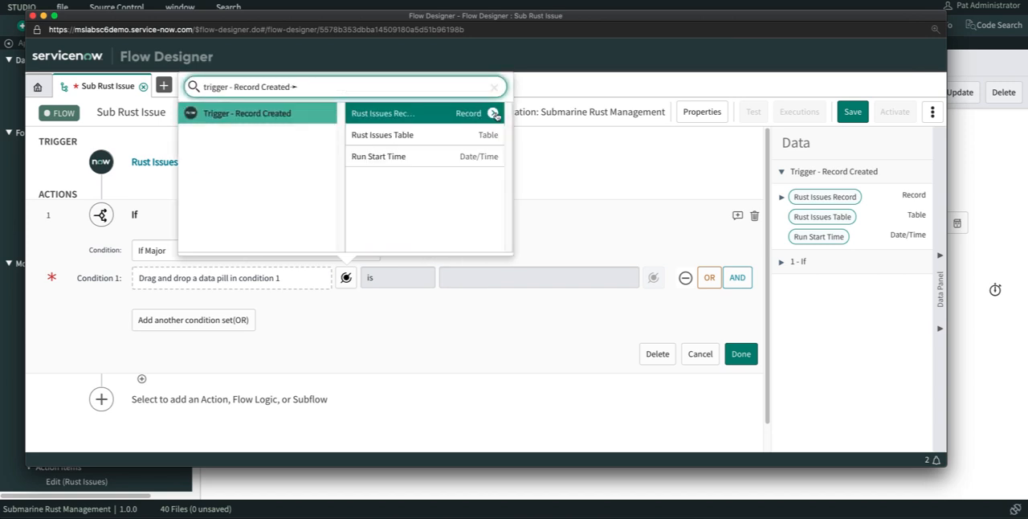
pyautogui.click(494, 114)
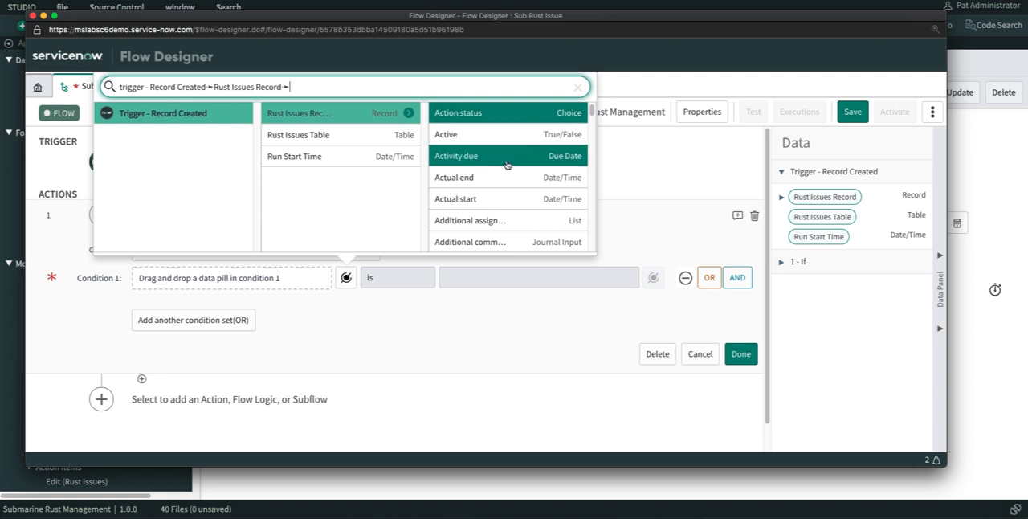
pyautogui.scroll(-2, 504, 165)
pyautogui.scroll(-1, 503, 184)
pyautogui.click(498, 215)
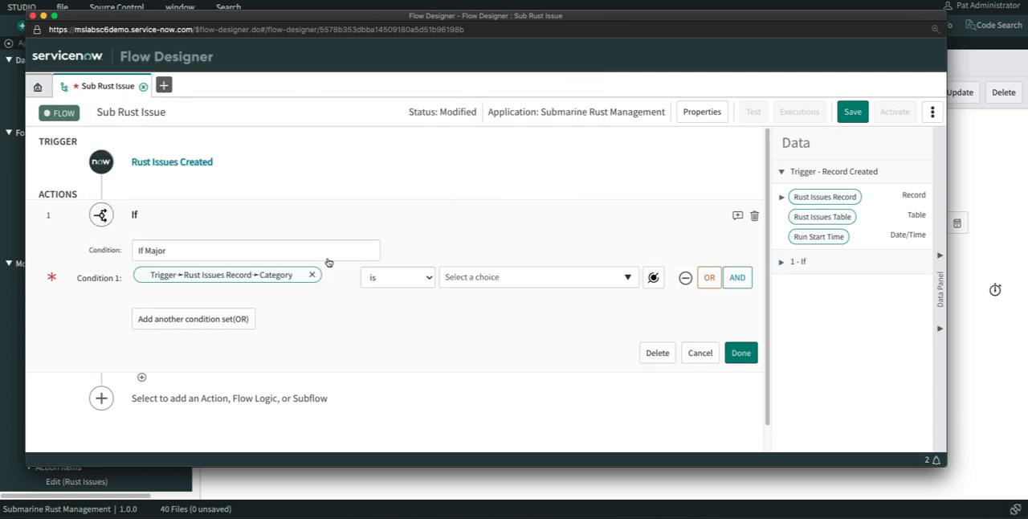
pyautogui.click(741, 354)
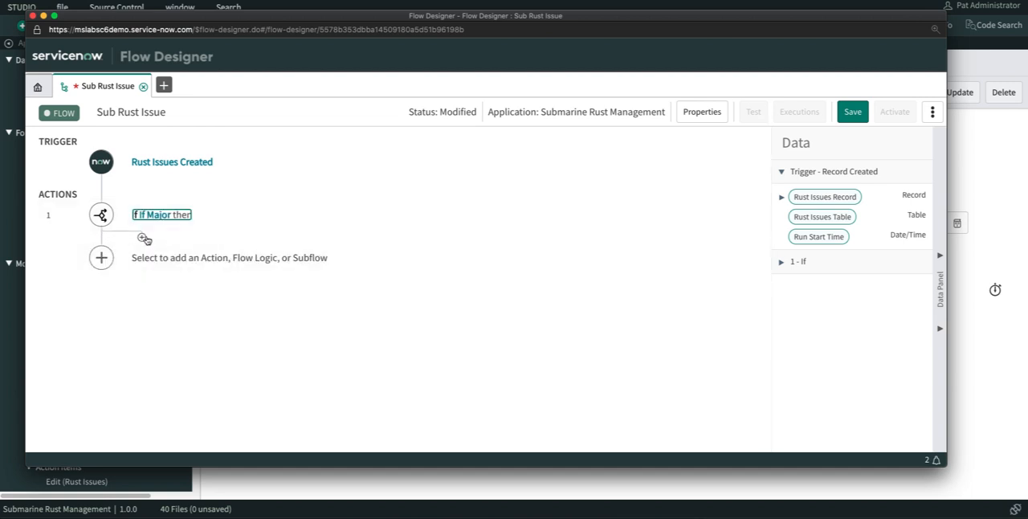
# - Add a Send Email action inside the "If Major" branch, searching the actions for "email"
pyautogui.click(143, 237)
pyautogui.click(225, 250)
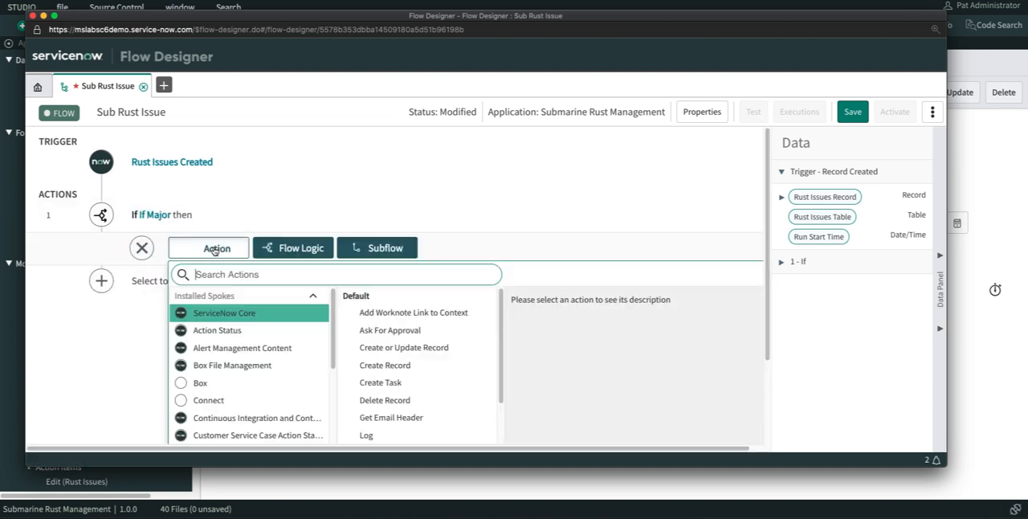
pyautogui.write('email')
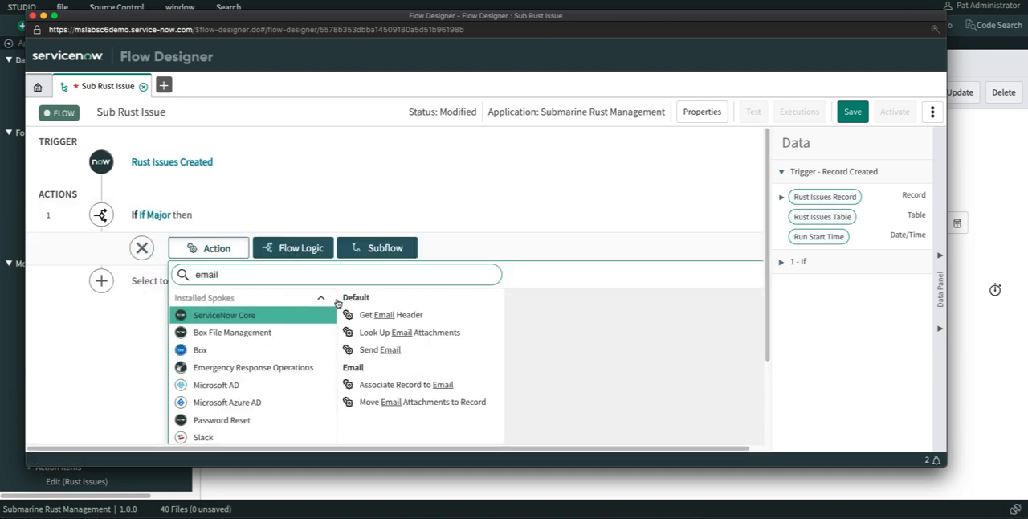
pyautogui.click(388, 352)
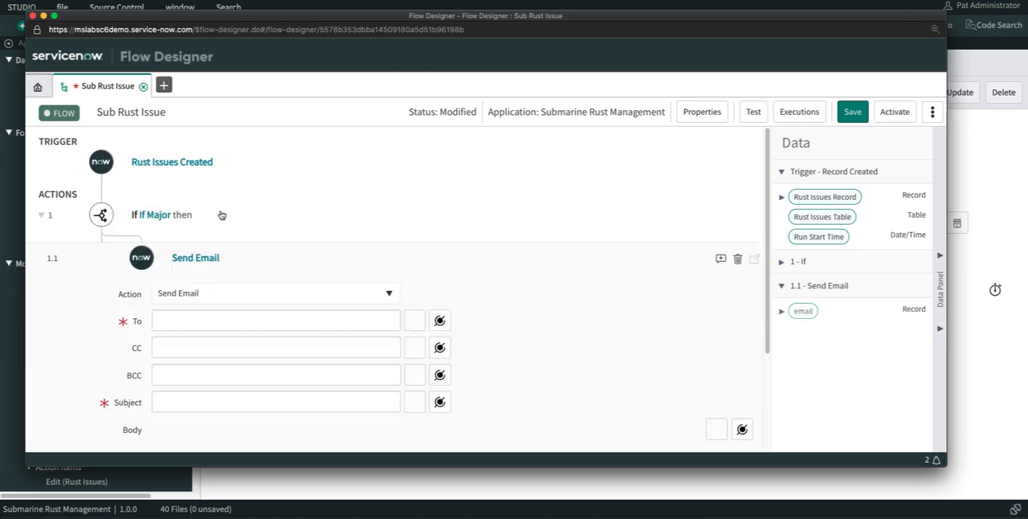
# - Set the email's To recipient to the Manager of the Opened by user on the trigger's Rust Issues Record
pyautogui.click(205, 247)
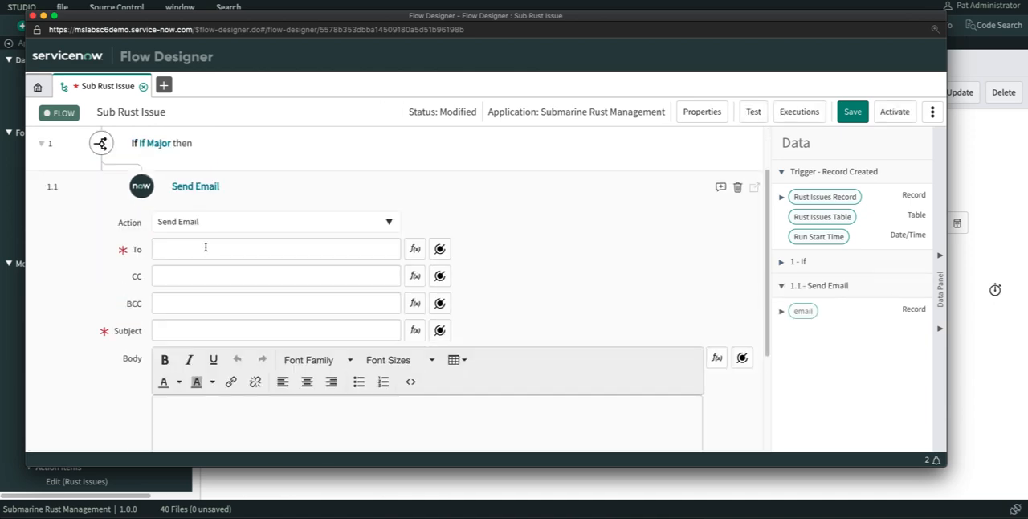
pyautogui.click(439, 249)
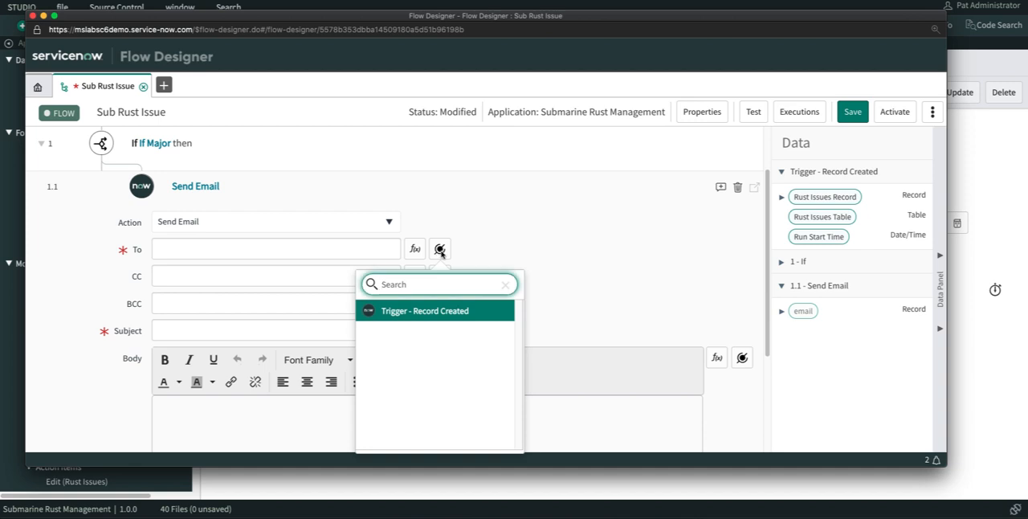
pyautogui.click(434, 314)
pyautogui.click(587, 310)
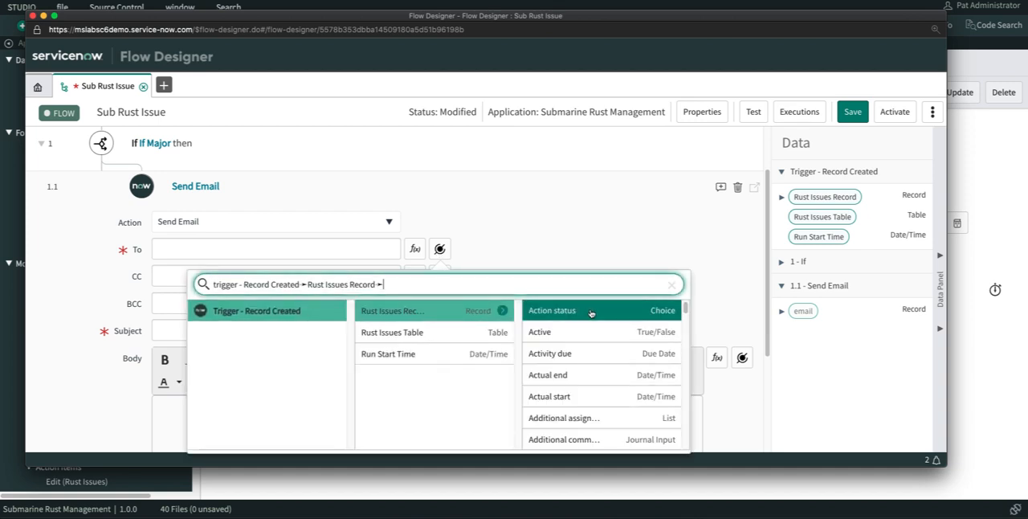
pyautogui.scroll(-8, 592, 361)
pyautogui.write('open')
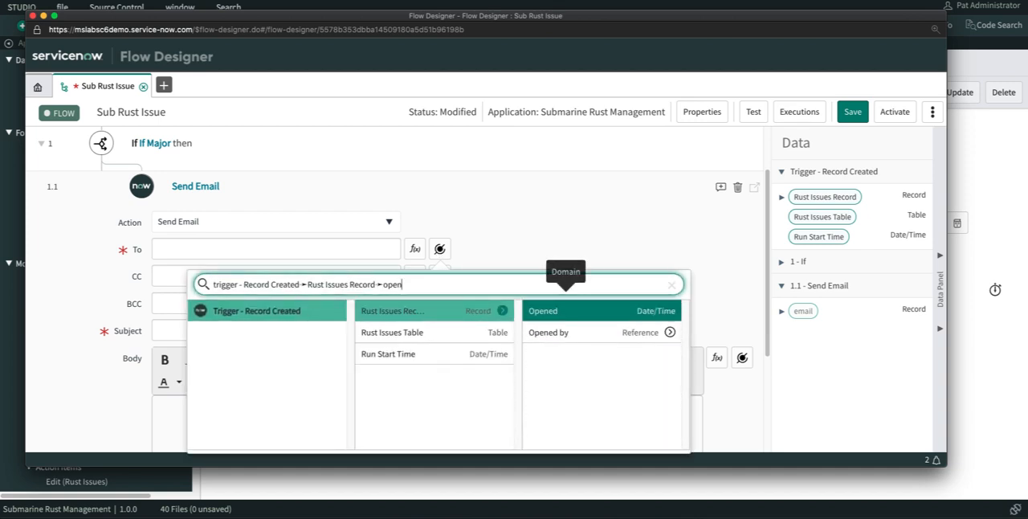
pyautogui.click(671, 333)
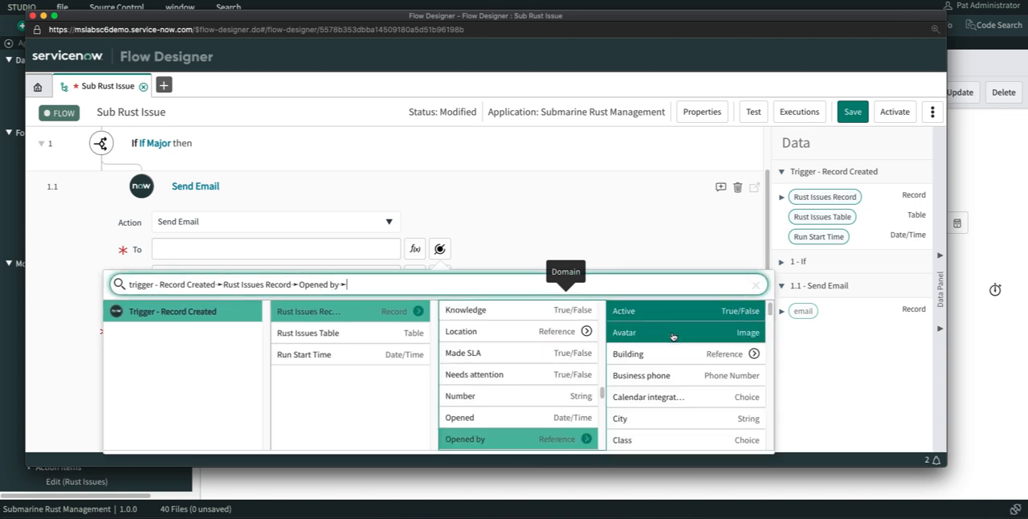
pyautogui.write('mana')
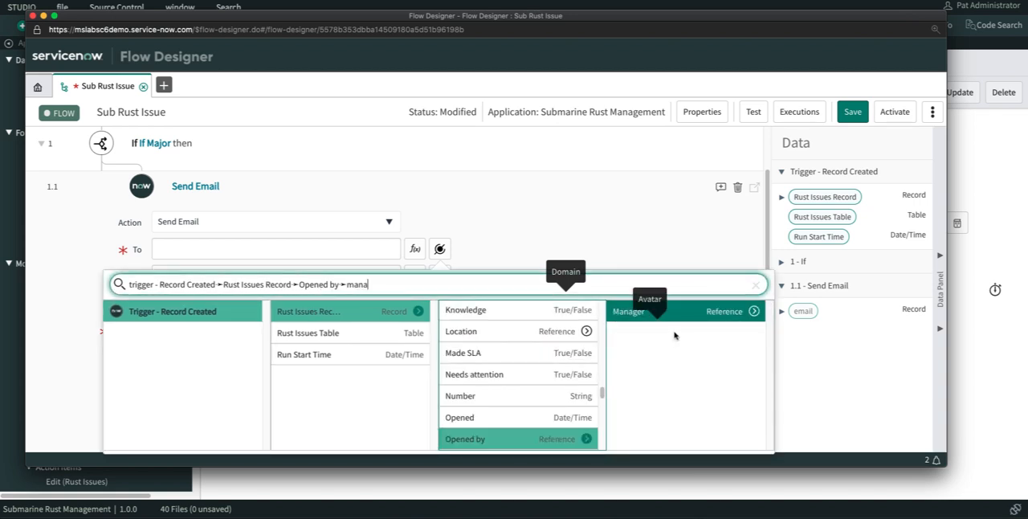
pyautogui.click(720, 313)
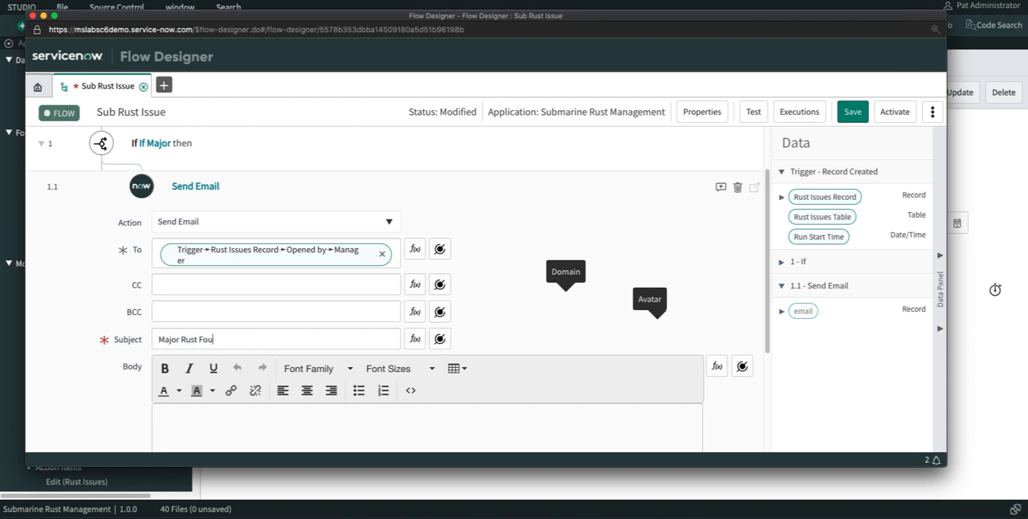
# - Complete the email subject as "Major Rust Found" and enter the body text "Rust was found for rust issue"
pyautogui.scroll(-2, 455, 289)
pyautogui.click(260, 293)
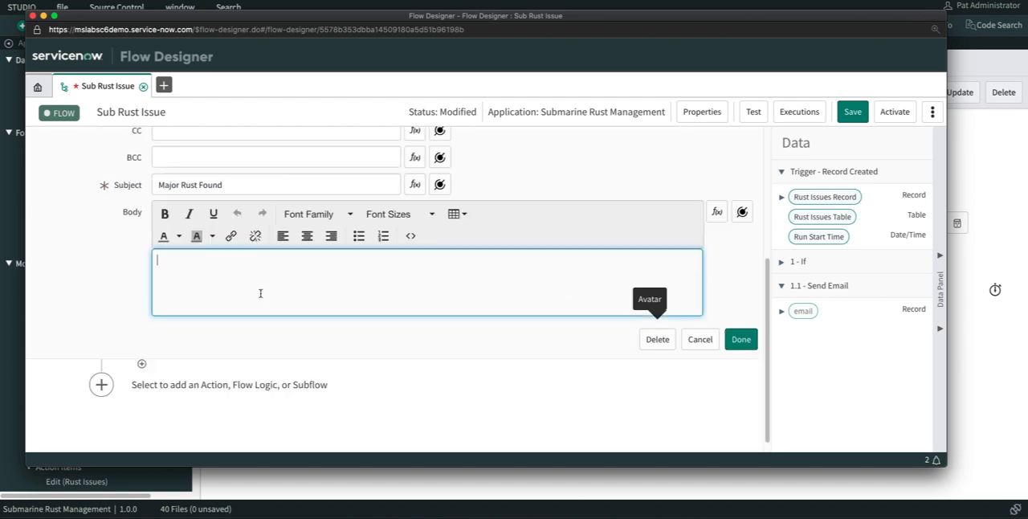
pyautogui.write('Rust was found for rust issue')
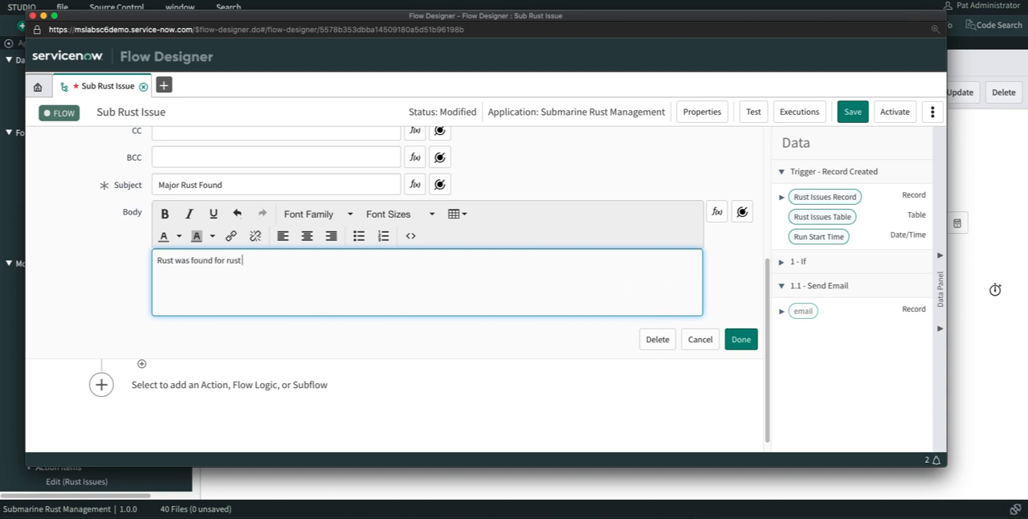
# - Insert the Number of the trigger's Rust Issues Record after the email body text and finish the Send Email action
pyautogui.click(742, 212)
pyautogui.click(699, 274)
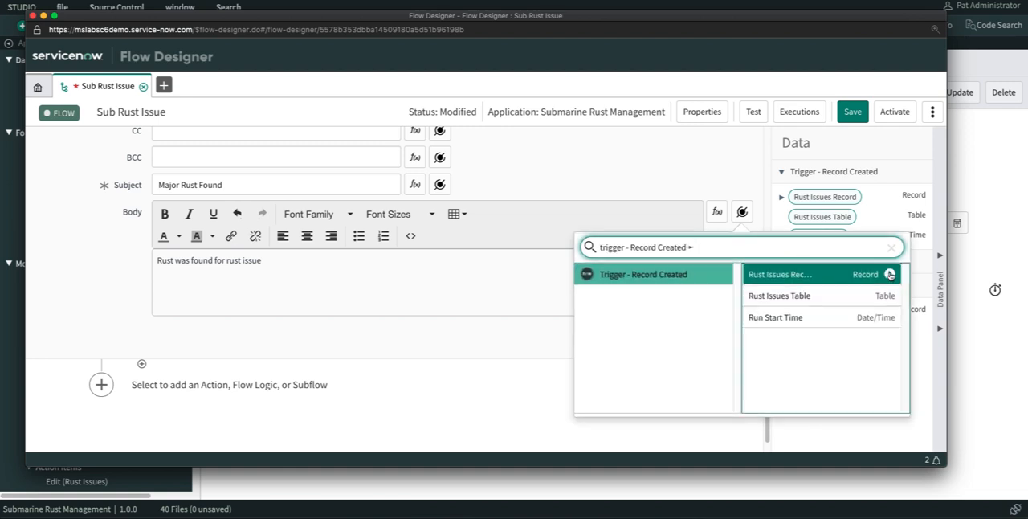
pyautogui.click(834, 275)
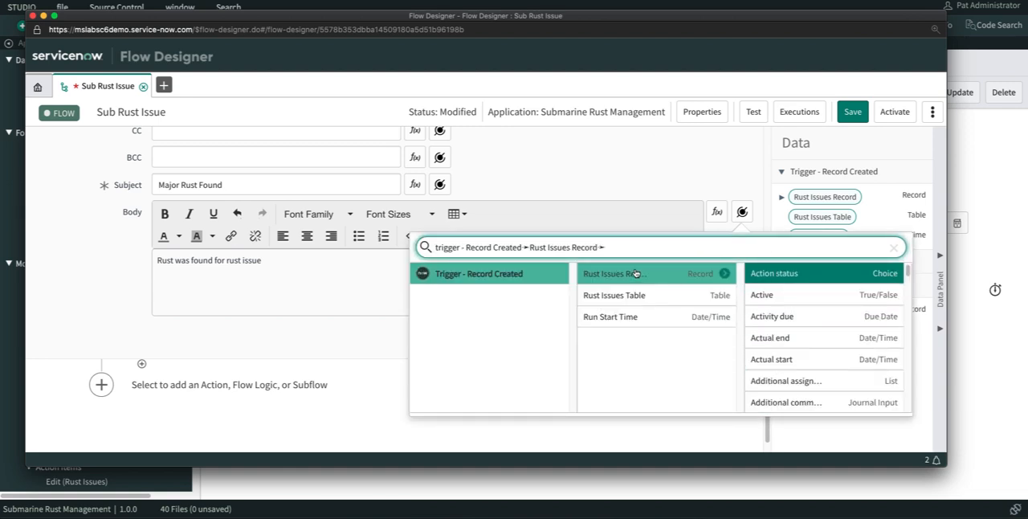
pyautogui.scroll(-5, 803, 303)
pyautogui.scroll(-6, 804, 307)
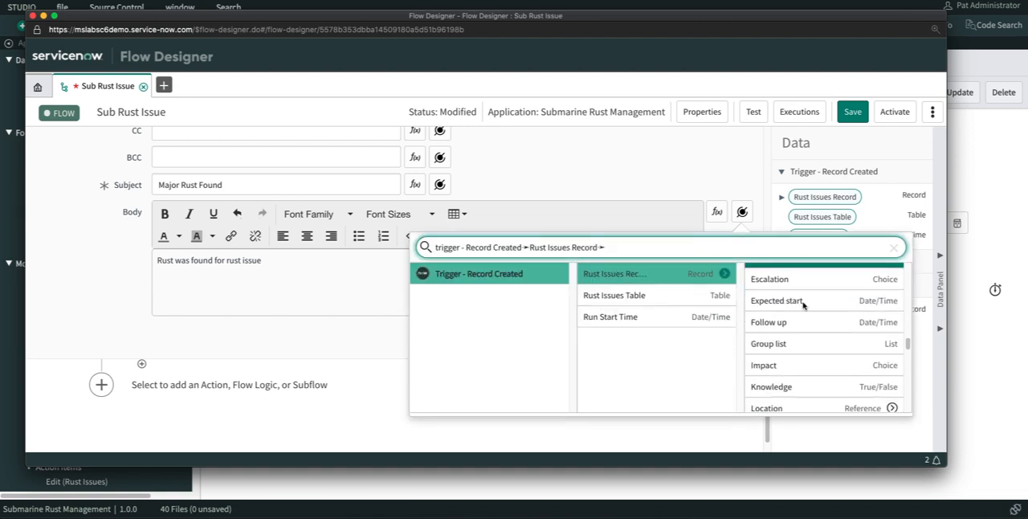
pyautogui.click(796, 373)
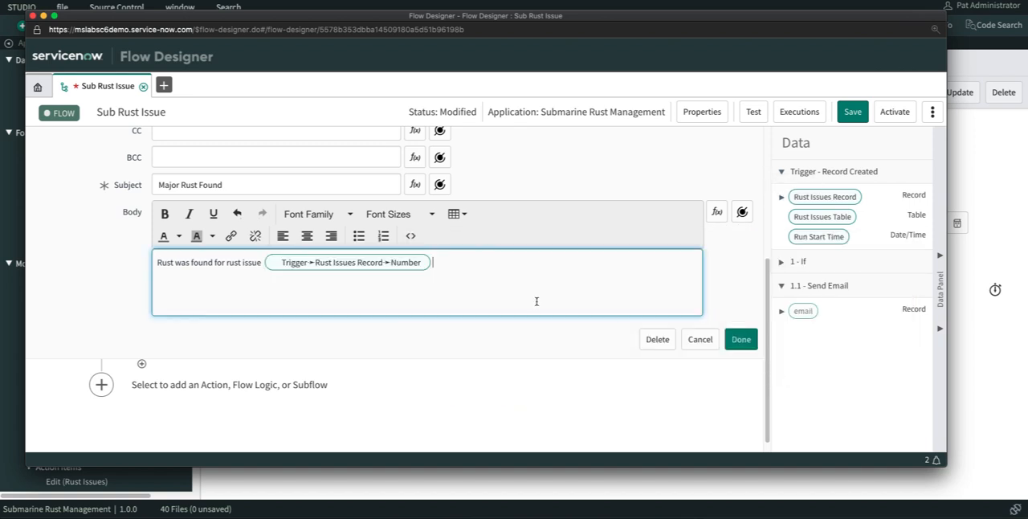
pyautogui.click(740, 343)
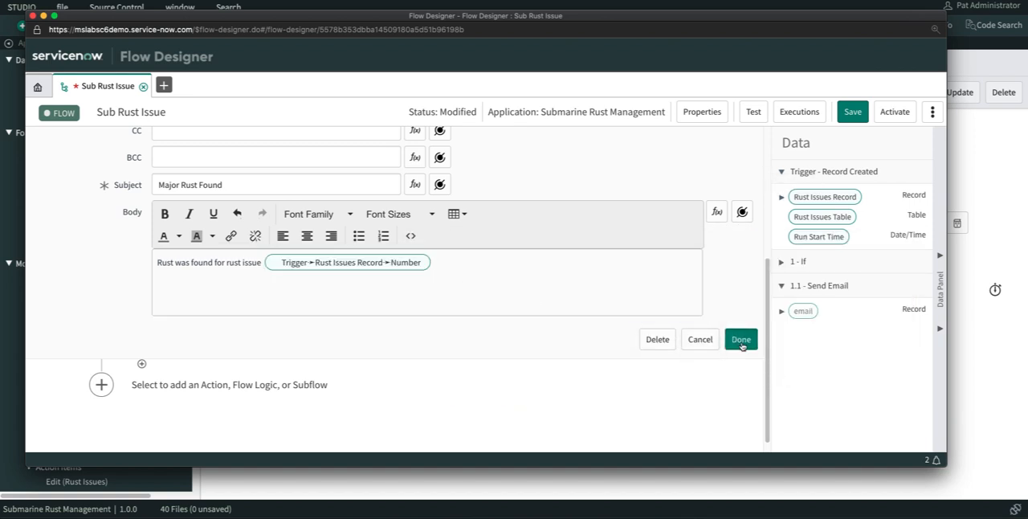
pyautogui.click(741, 341)
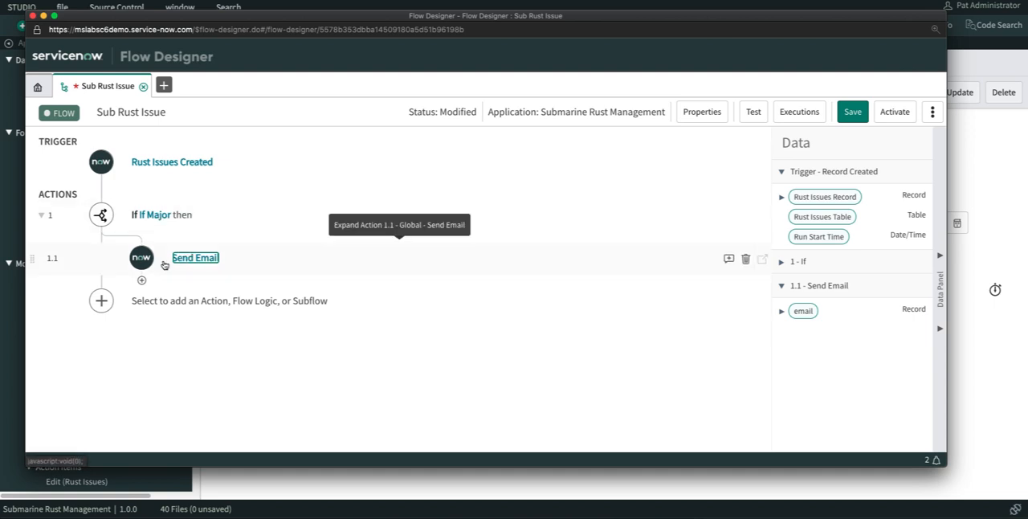
# - Add a second If flow logic block after the "If Major" branch and name its condition "If Minor"
pyautogui.click(99, 302)
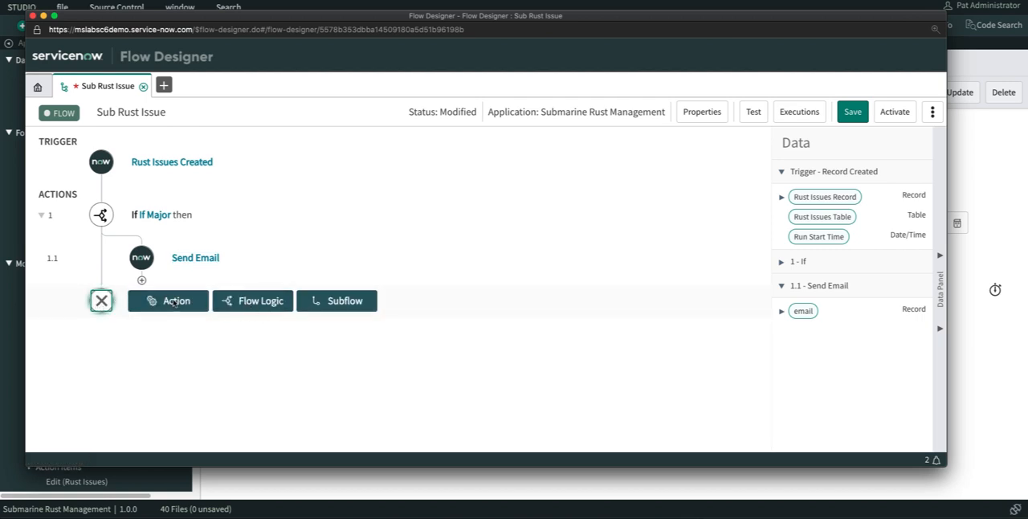
pyautogui.click(253, 301)
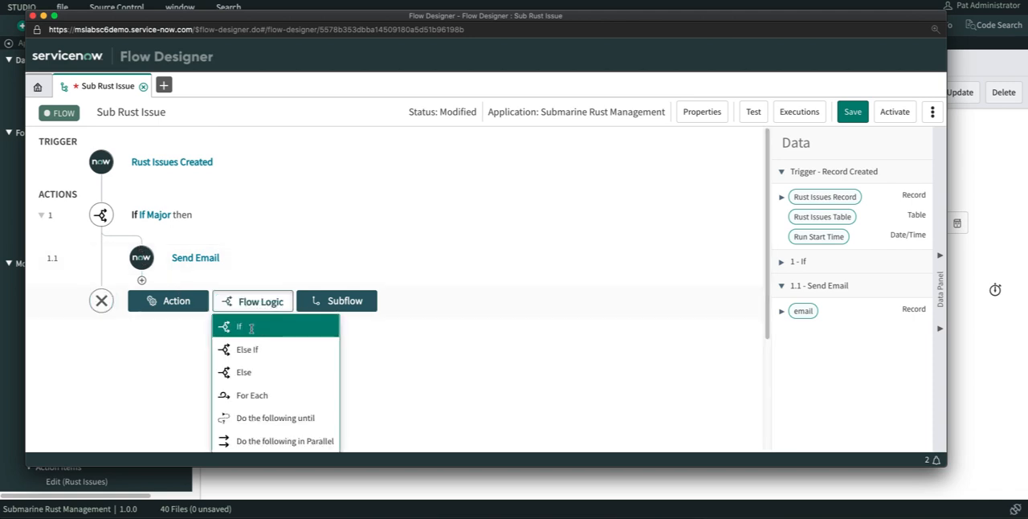
pyautogui.click(251, 327)
pyautogui.write('If Minor')
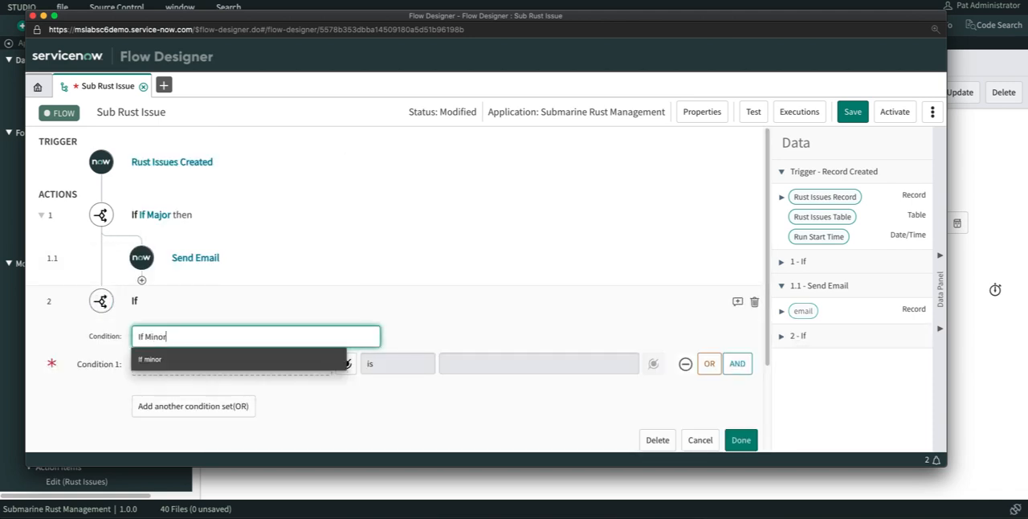
pyautogui.click(399, 352)
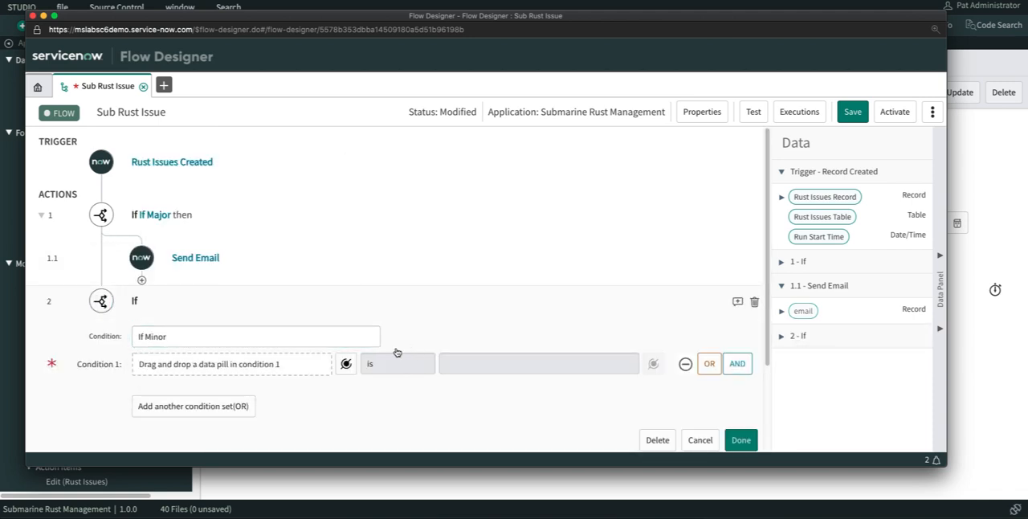
# - Set condition 1 to Category of the trigger's Rust Issues Record is Minor and finish the If block
pyautogui.click(340, 366)
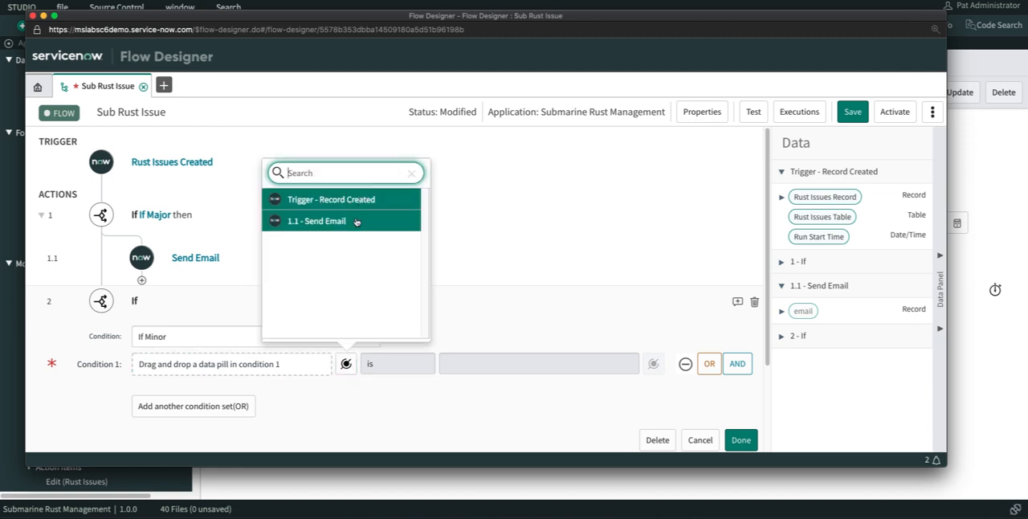
pyautogui.click(349, 198)
pyautogui.click(475, 200)
pyautogui.write('cate')
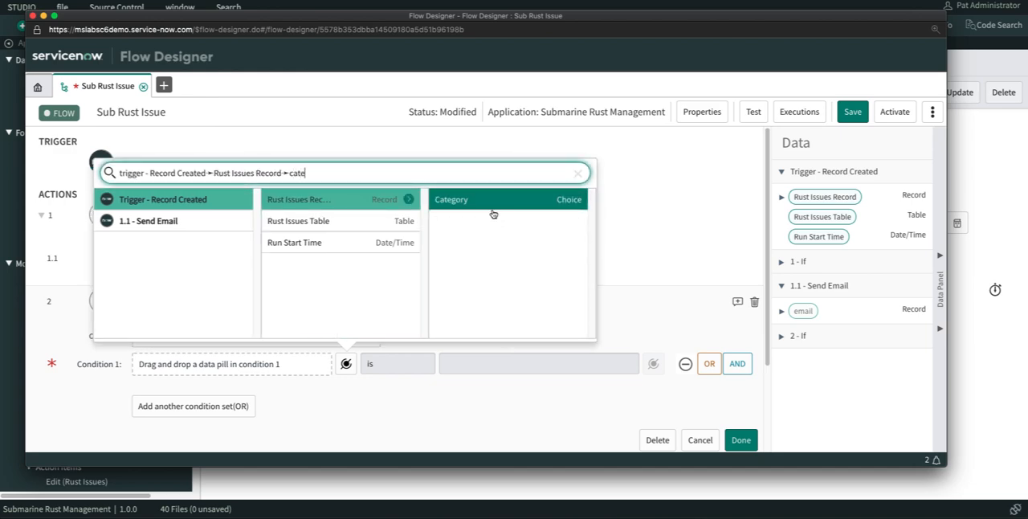
pyautogui.click(494, 210)
pyautogui.click(498, 365)
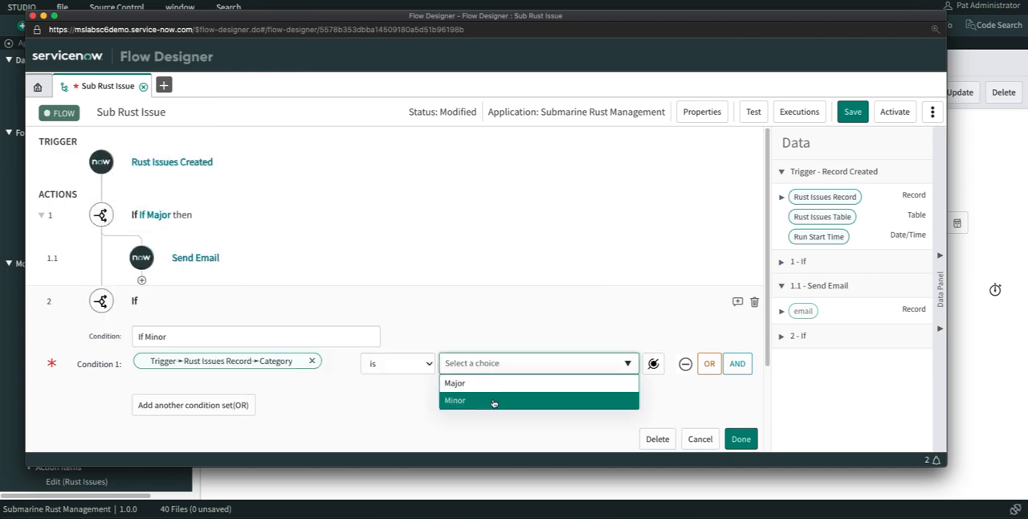
pyautogui.click(494, 401)
pyautogui.click(741, 439)
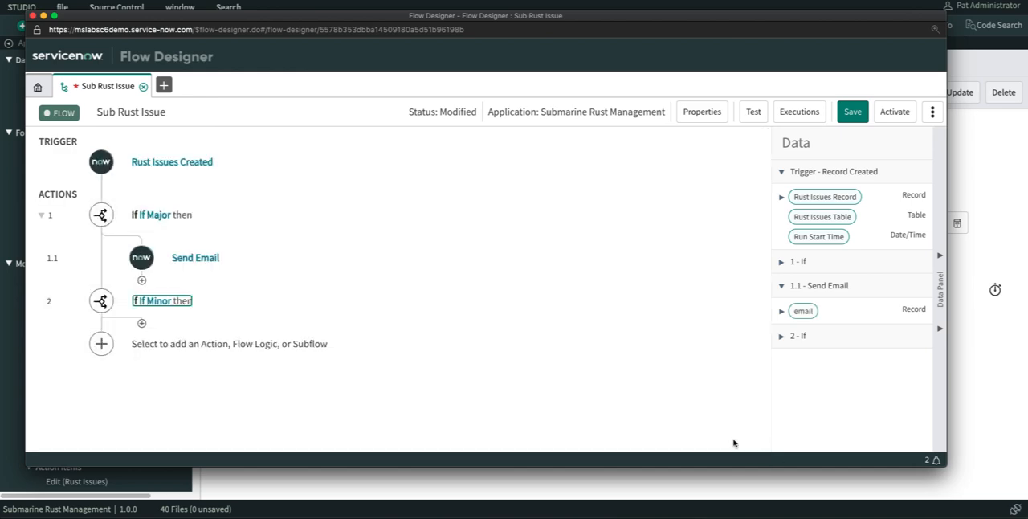
# - Add an Update Record action inside the "If Minor" branch, searching the actions for "update"
pyautogui.click(142, 324)
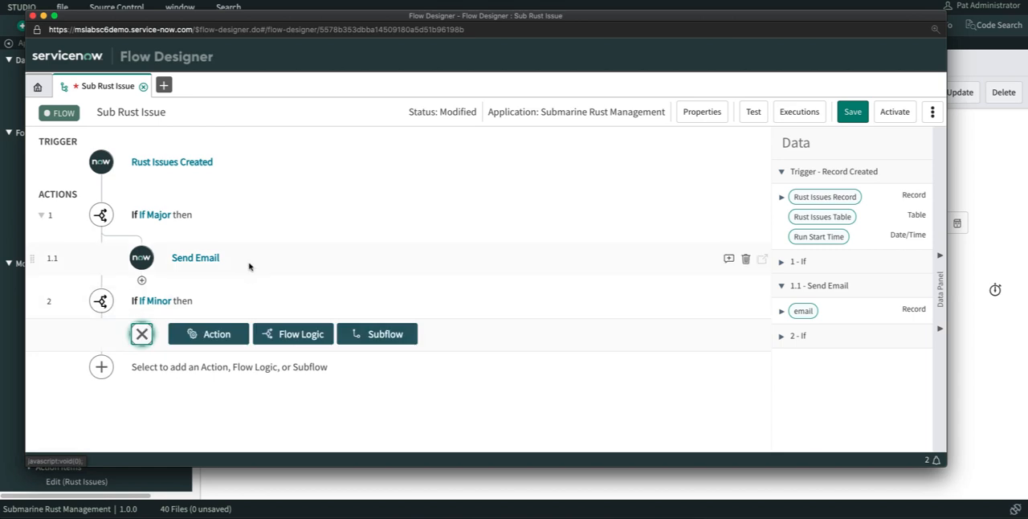
pyautogui.click(214, 337)
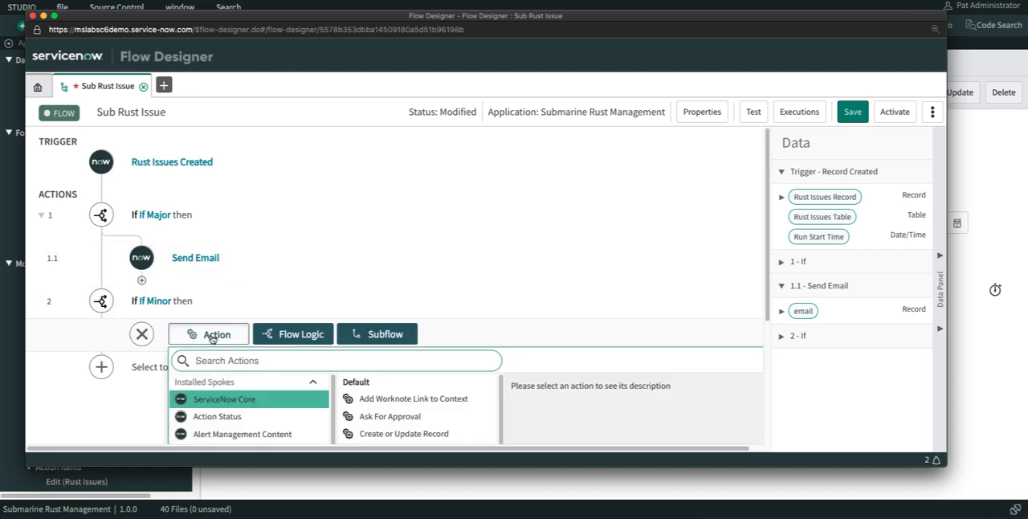
pyautogui.write('update')
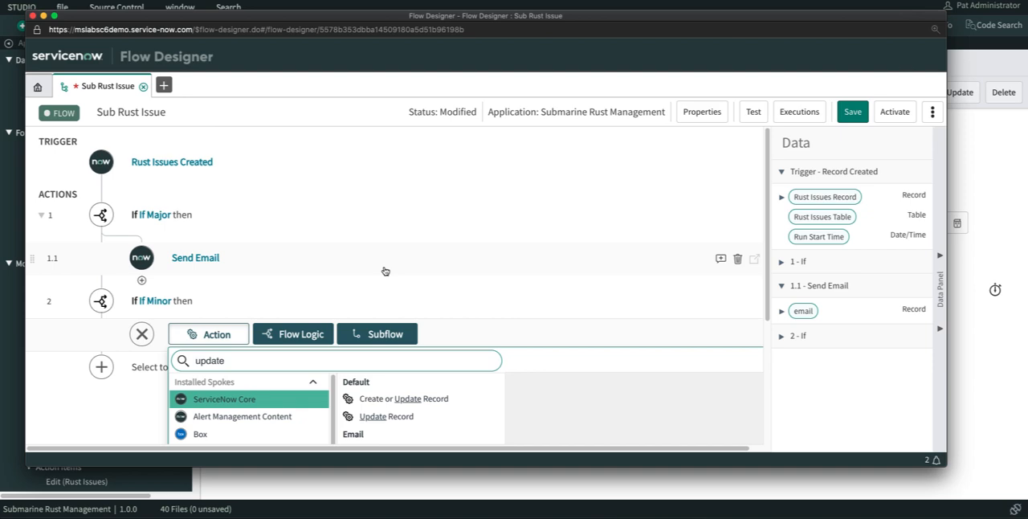
pyautogui.click(384, 413)
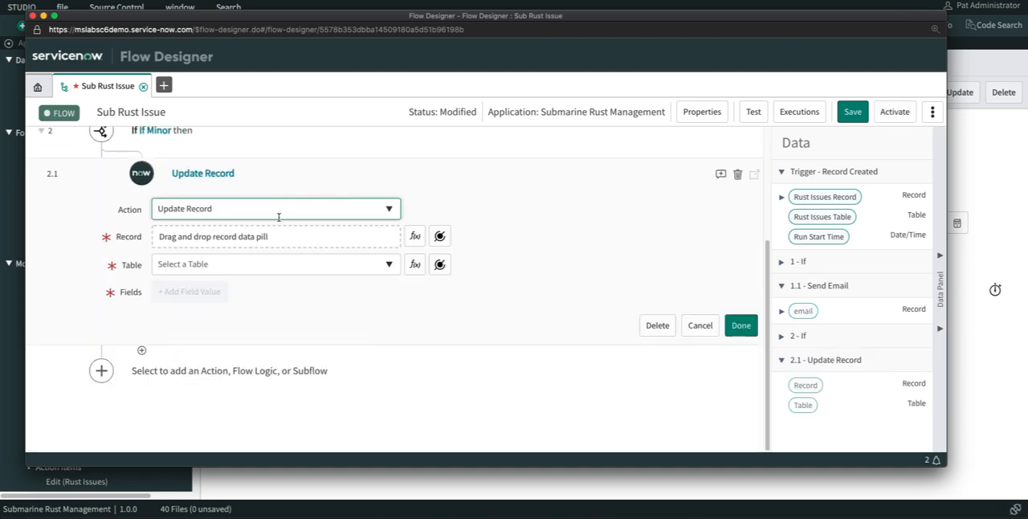
# - Set the record to update to the trigger's Rust Issues Record and add the Assigned to field
pyautogui.click(439, 237)
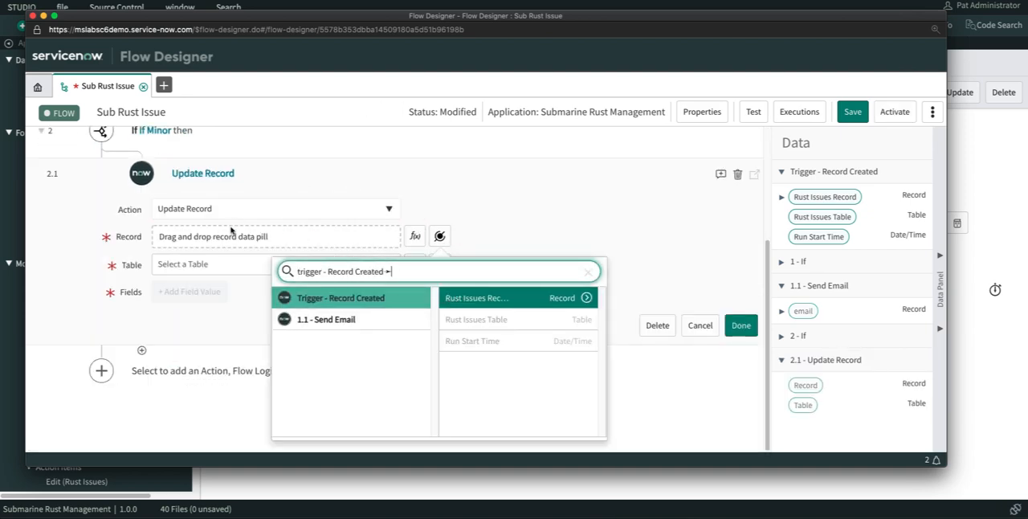
pyautogui.click(545, 301)
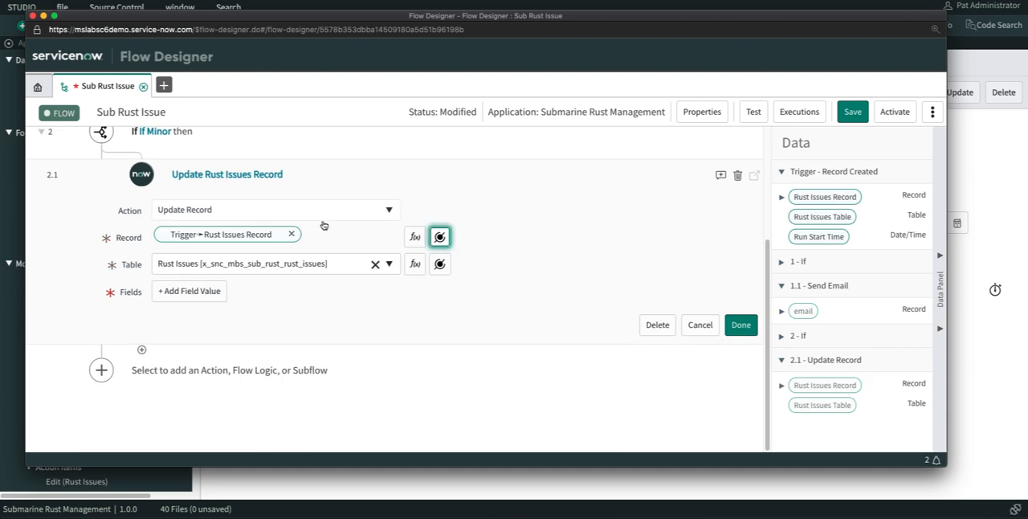
pyautogui.click(185, 291)
pyautogui.click(293, 291)
pyautogui.write('ass')
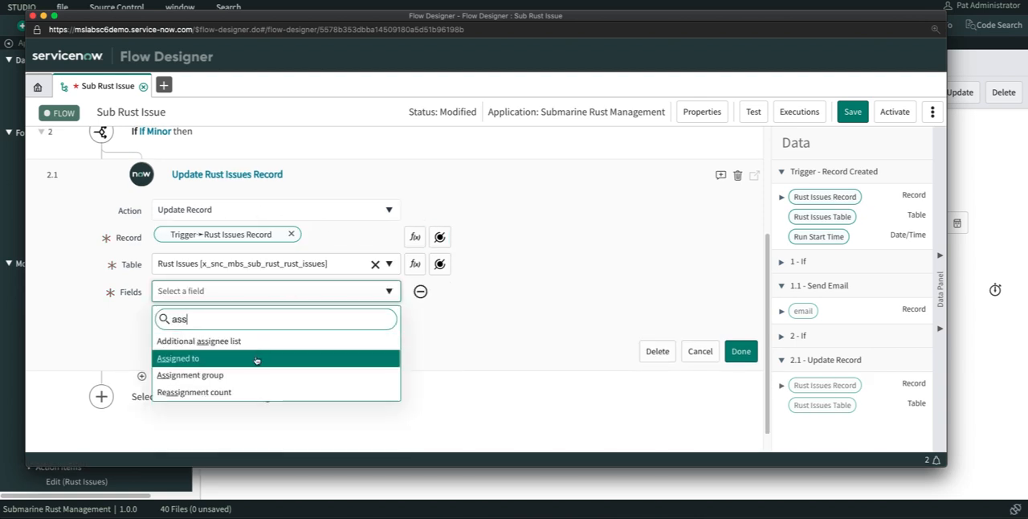
pyautogui.click(257, 358)
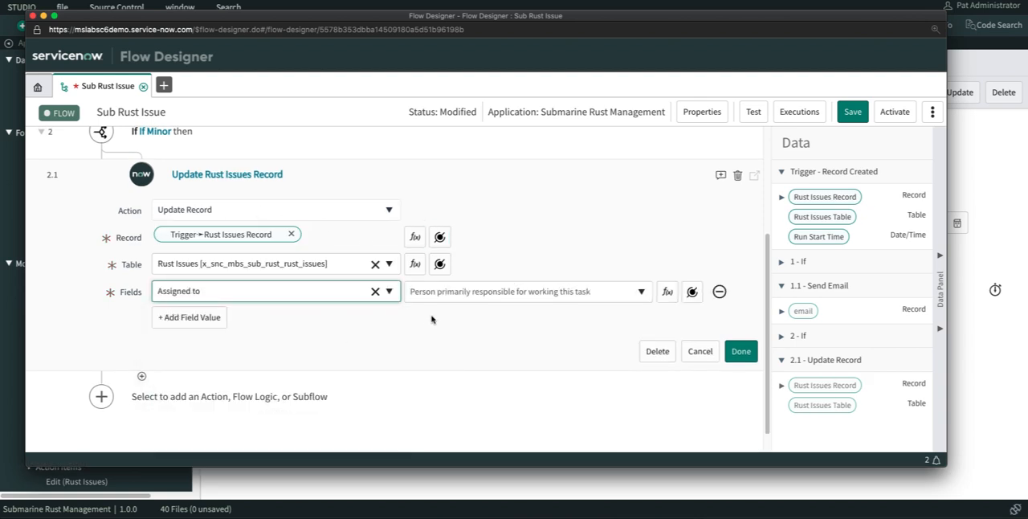
pyautogui.click(470, 298)
pyautogui.write('michael sla')
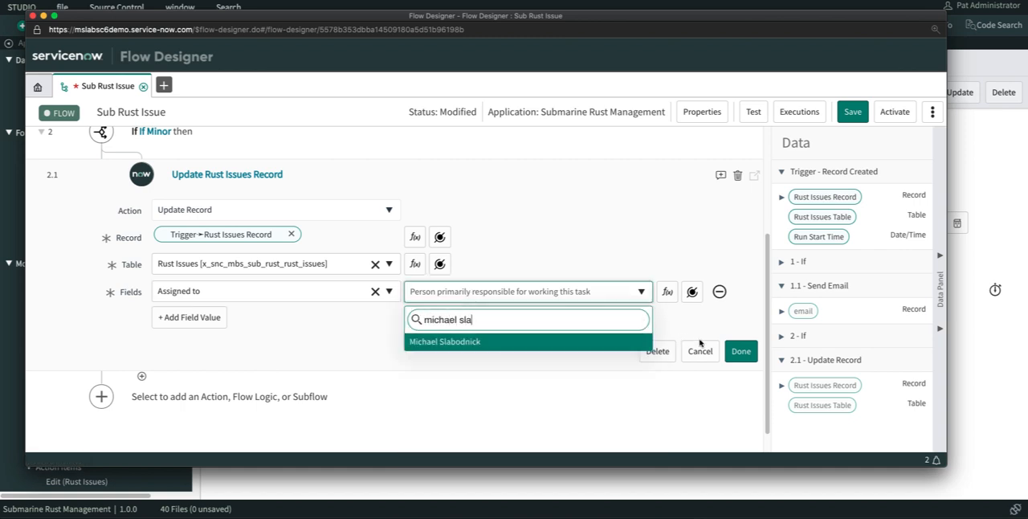
pyautogui.click(740, 351)
# - Set the Assigned to value to the responsible person's name and finish the Update Record action
pyautogui.click(603, 291)
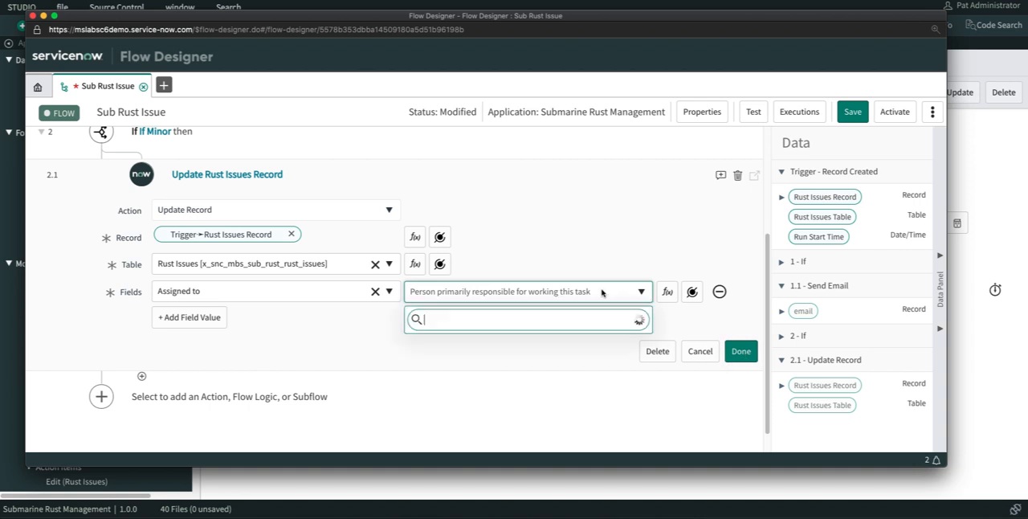
pyautogui.write('michael sl')
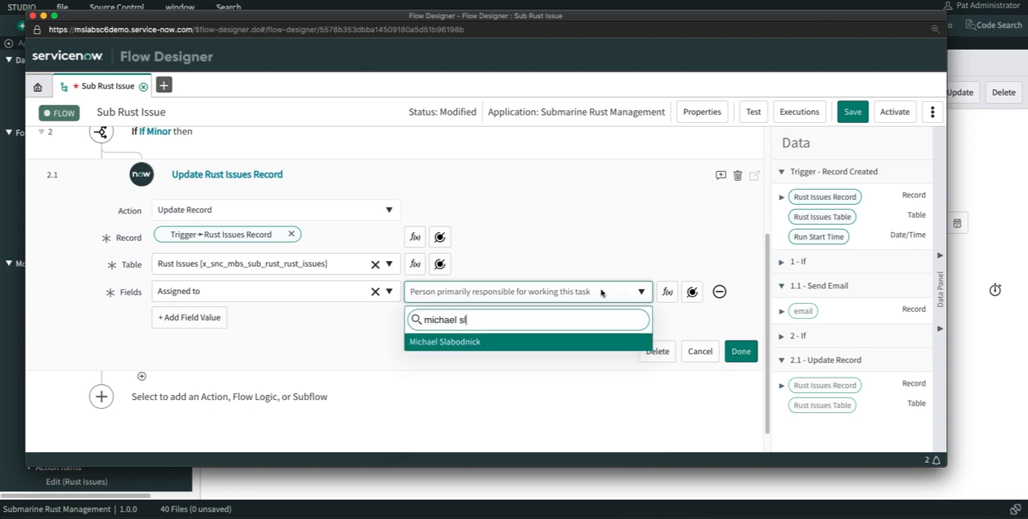
pyautogui.click(527, 342)
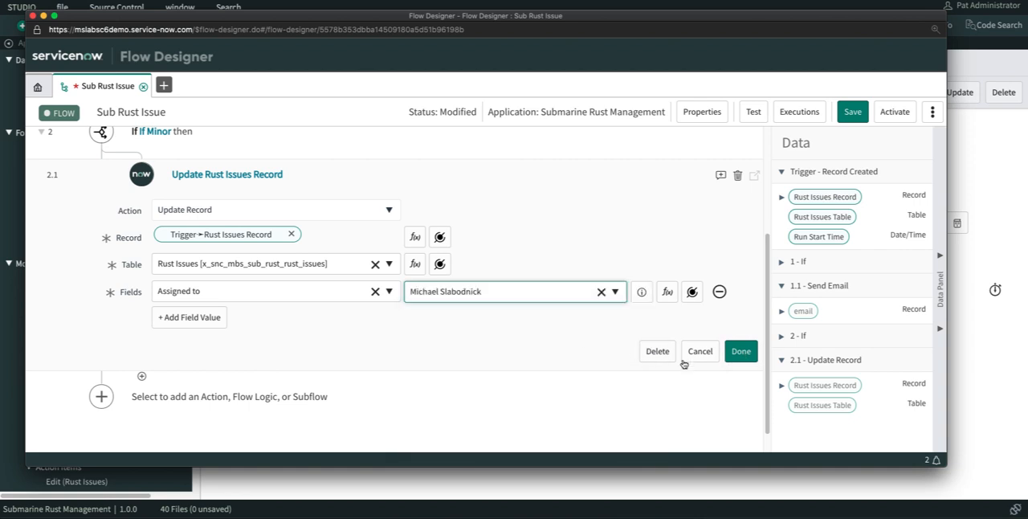
pyautogui.click(740, 351)
# - Add a Send Email action after the record update in the "If Minor" branch, searching the actions for "send ema"
pyautogui.click(142, 349)
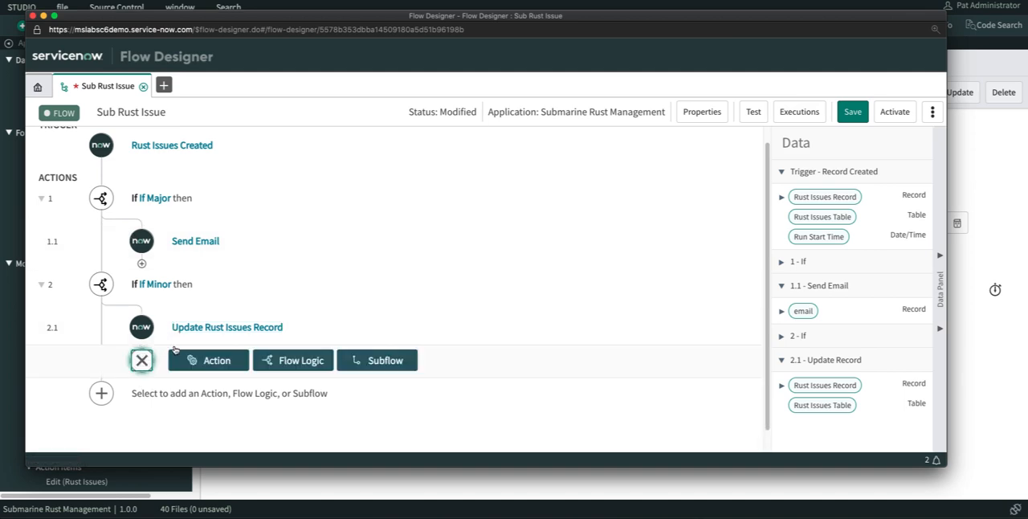
pyautogui.click(216, 338)
pyautogui.write('send ema')
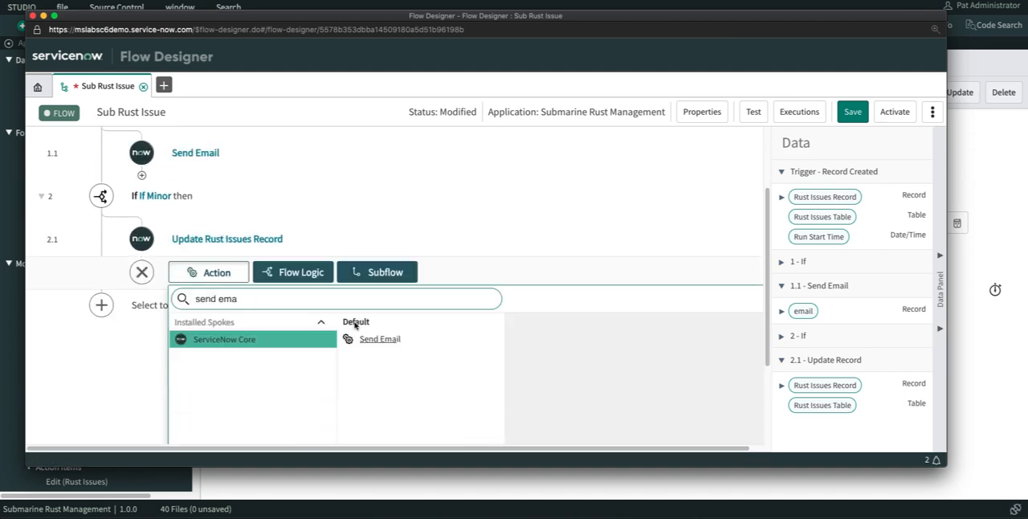
pyautogui.click(394, 206)
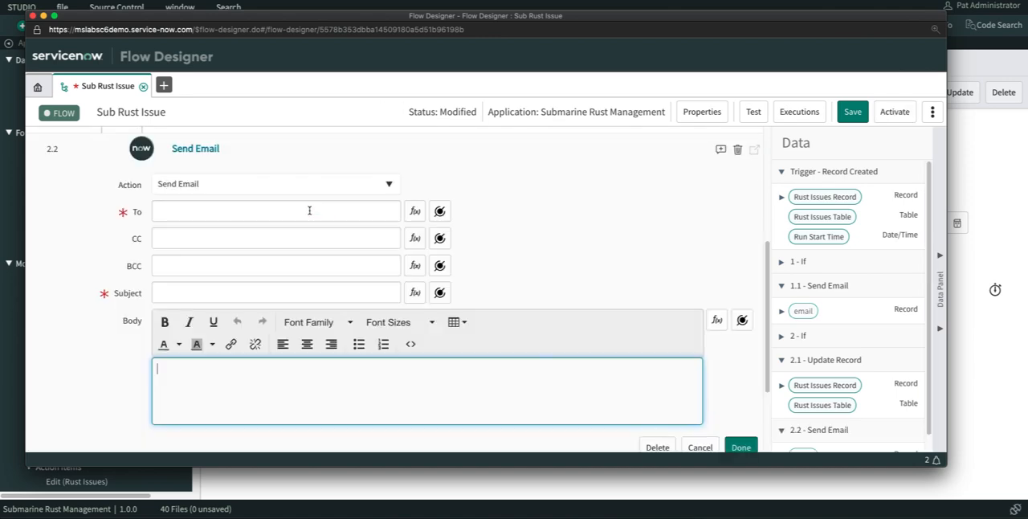
# - Set the To recipient to Assigned to on the 2.1 Update Record's Rust Issues Record and the subject to "Rust Issue Assigned to You"
pyautogui.click(439, 211)
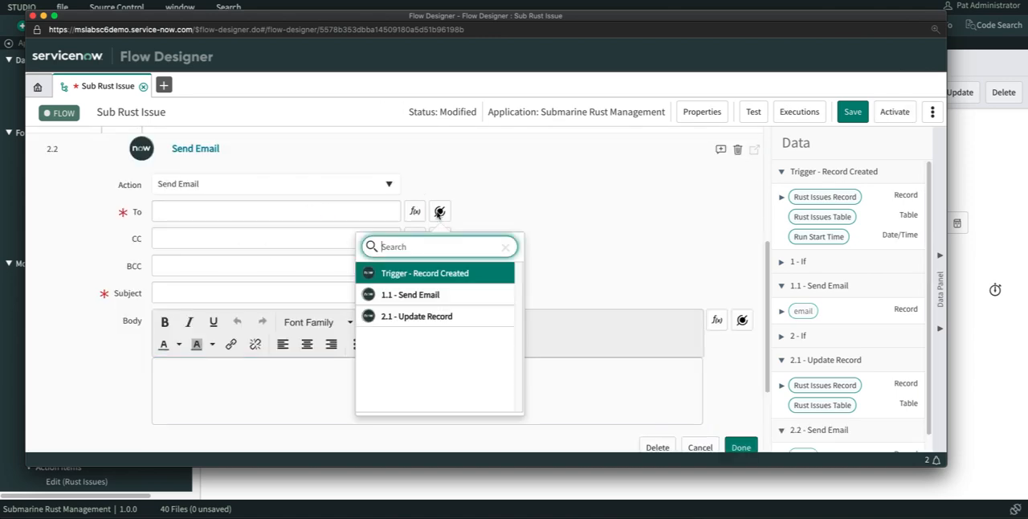
pyautogui.click(465, 318)
pyautogui.click(588, 274)
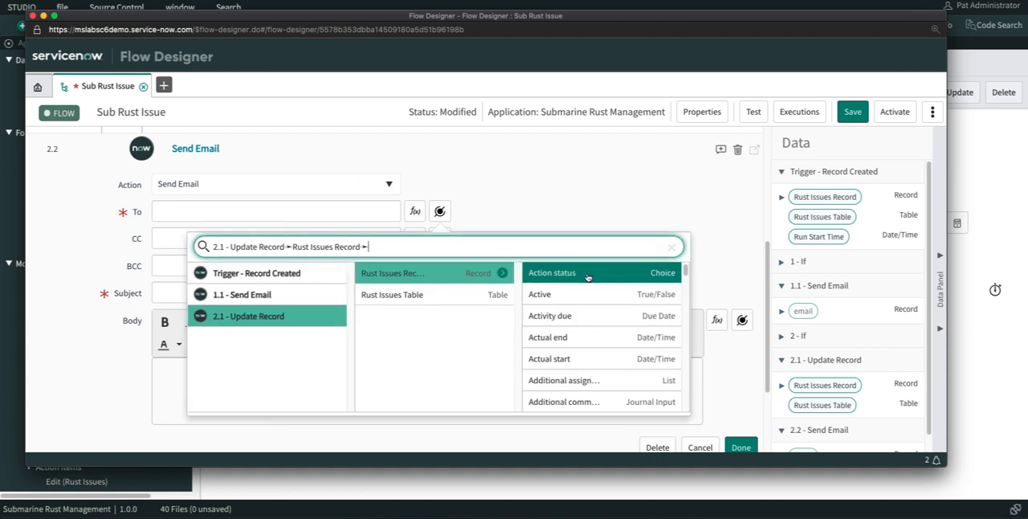
pyautogui.write('ass')
pyautogui.click(562, 295)
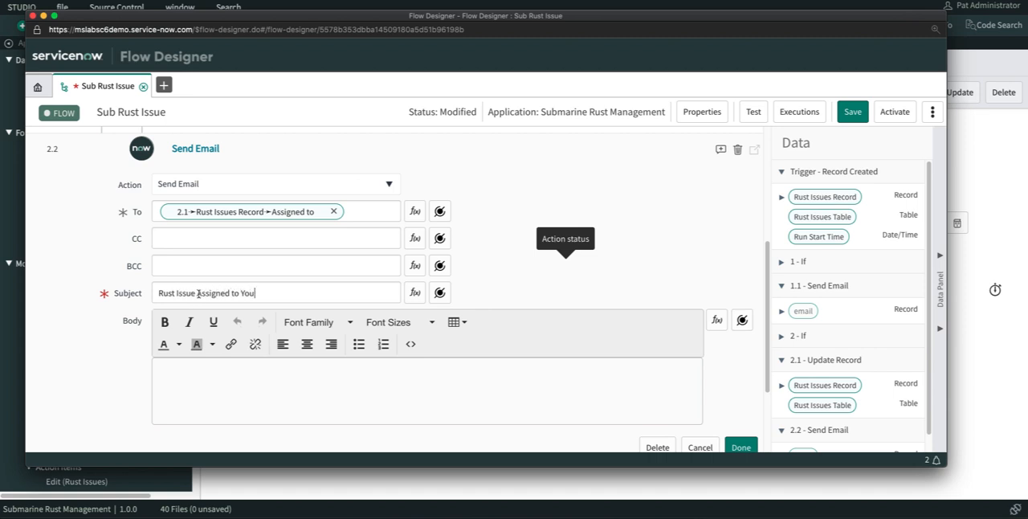
# - Write the body "Hey", the 2.1 record's Assigned to First name, and "You've got a new Rust Issue"; finish the action and save the flow
pyautogui.click(211, 383)
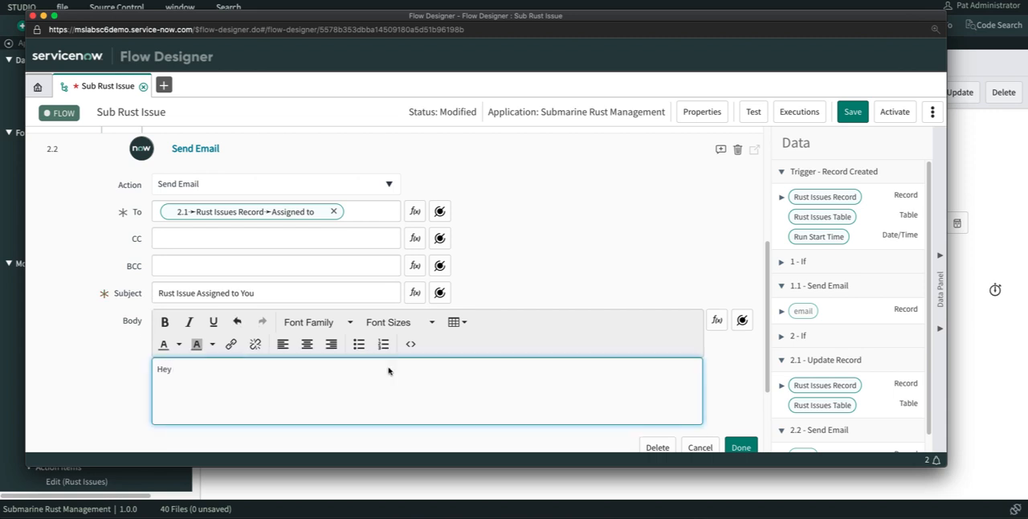
pyautogui.click(742, 320)
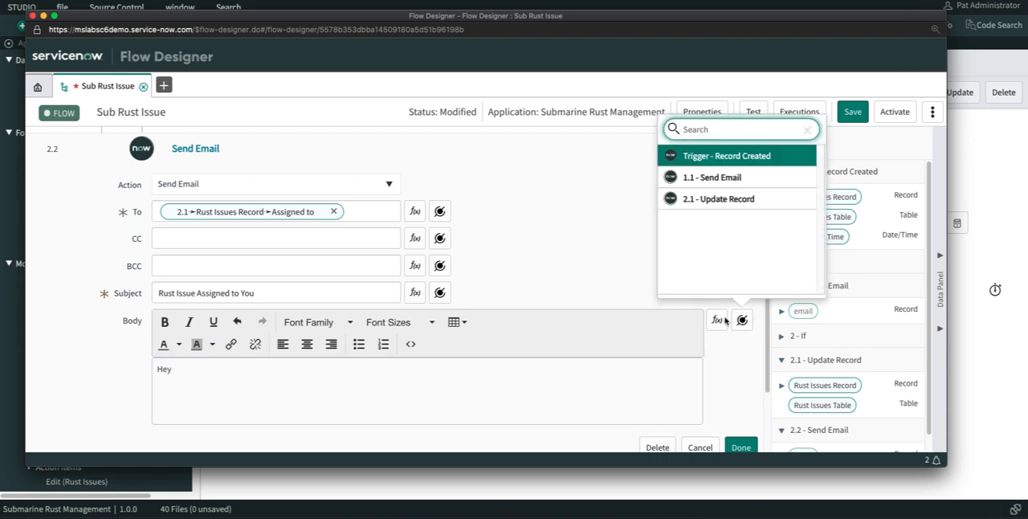
pyautogui.click(717, 183)
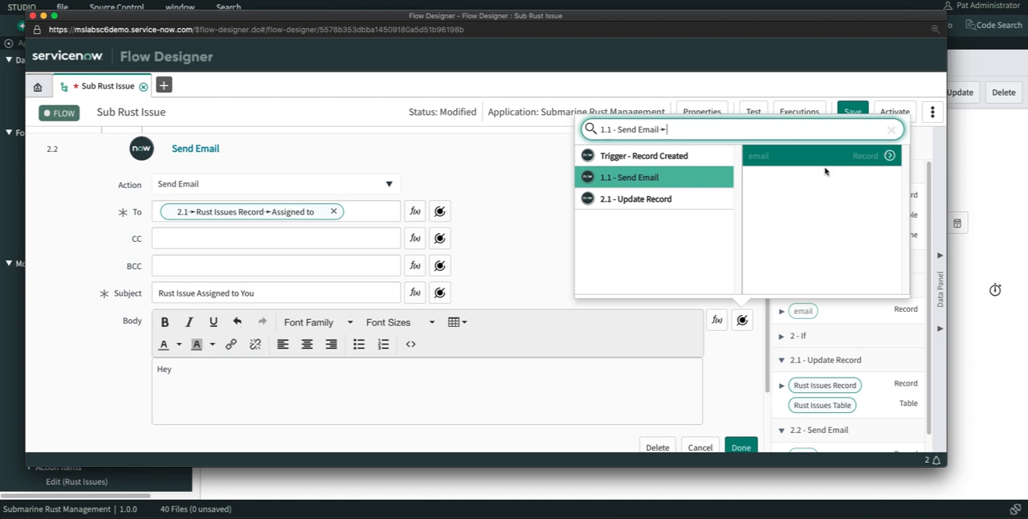
pyautogui.click(679, 201)
pyautogui.click(883, 159)
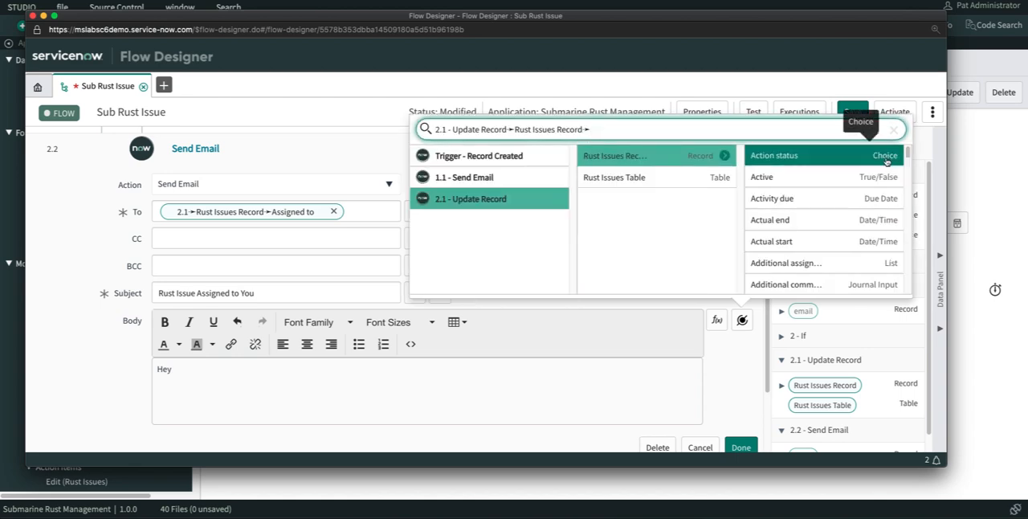
pyautogui.write('ass')
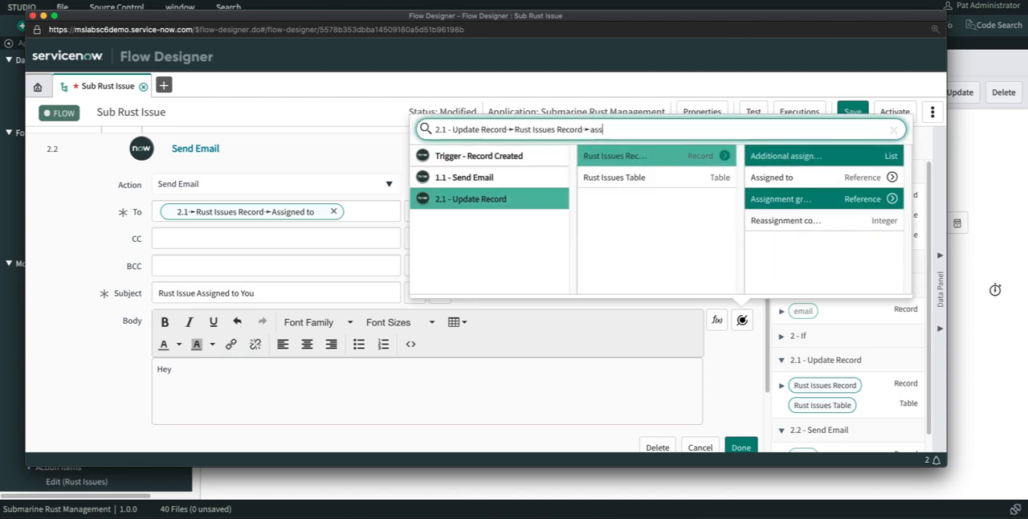
pyautogui.click(892, 178)
pyautogui.write('fir')
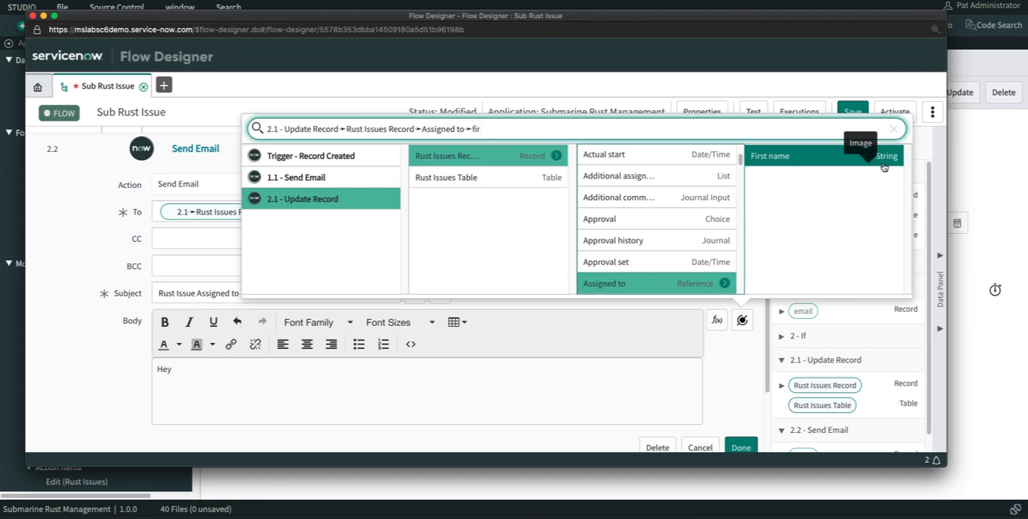
pyautogui.click(884, 160)
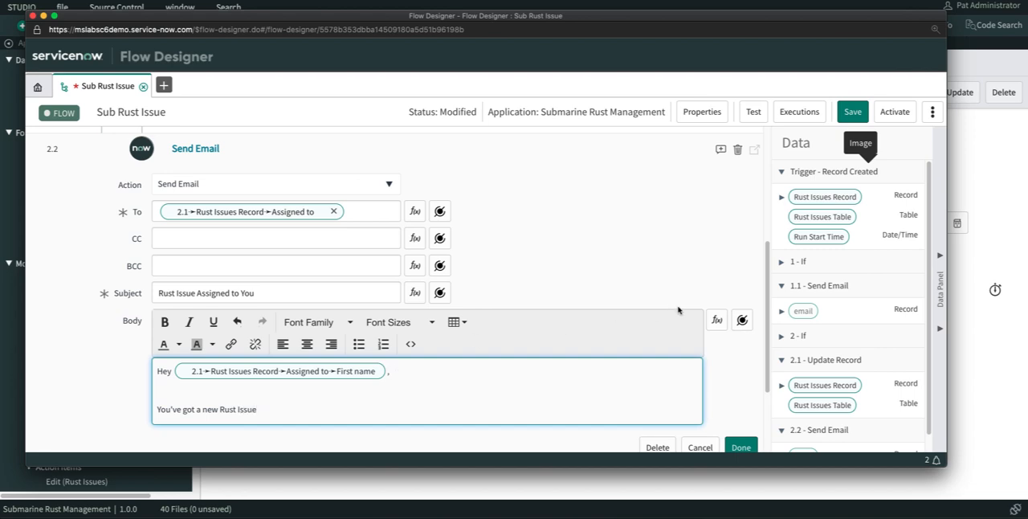
pyautogui.click(740, 447)
pyautogui.click(852, 112)
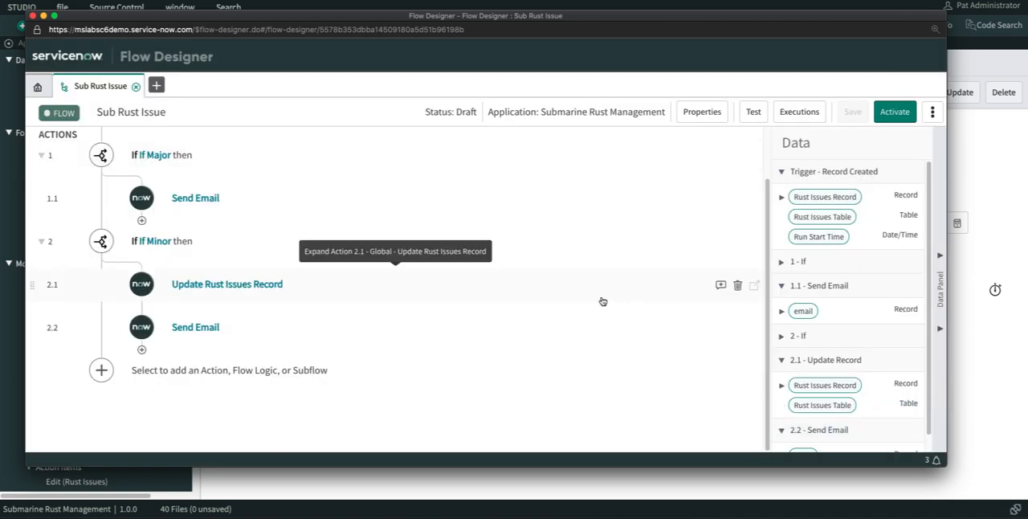
# - Run a test of the Sub Rust Issue flow with the Rust Issues record RUST0001002
pyautogui.click(755, 113)
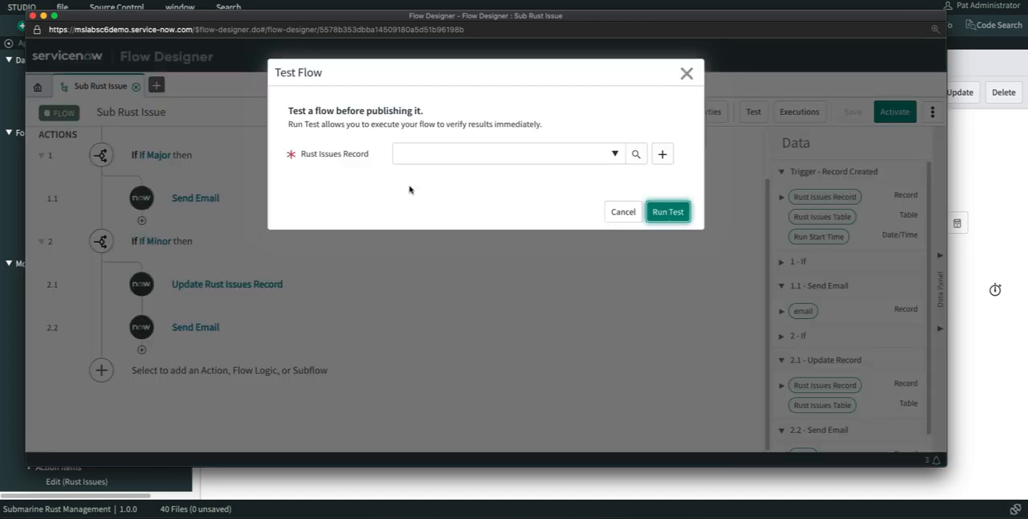
pyautogui.click(453, 155)
pyautogui.click(442, 203)
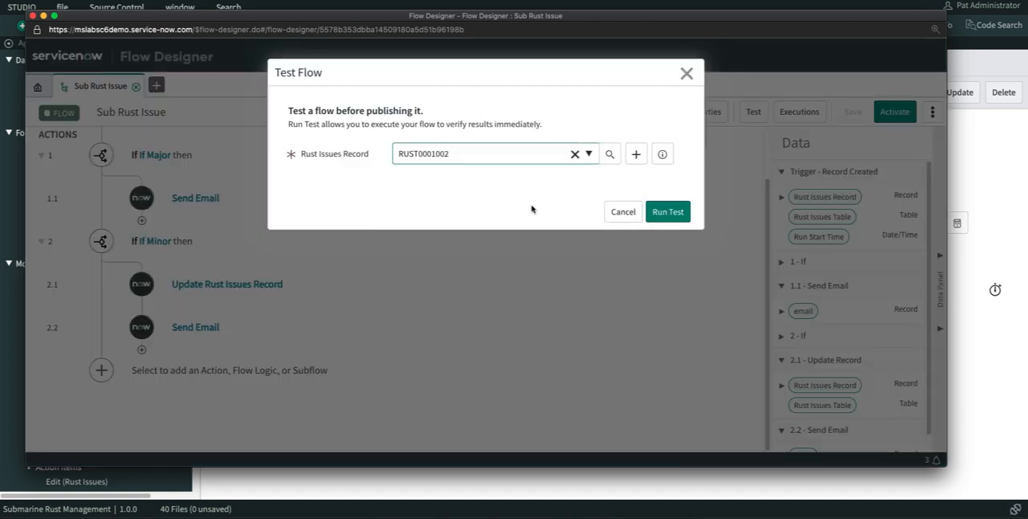
pyautogui.click(661, 213)
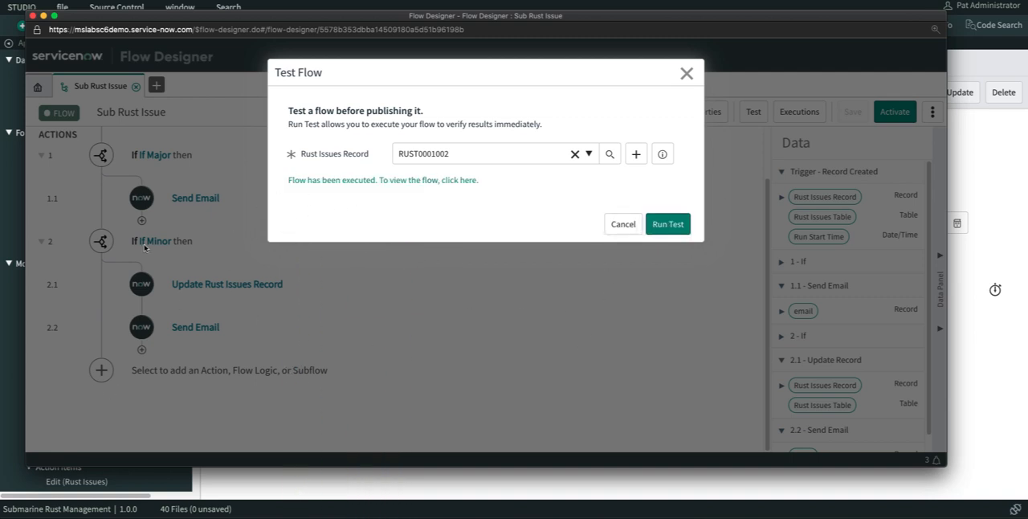
# - Examine the test run's execution details, including the Send Email action under "If Minor", and close them along with the test dialog
pyautogui.click(408, 181)
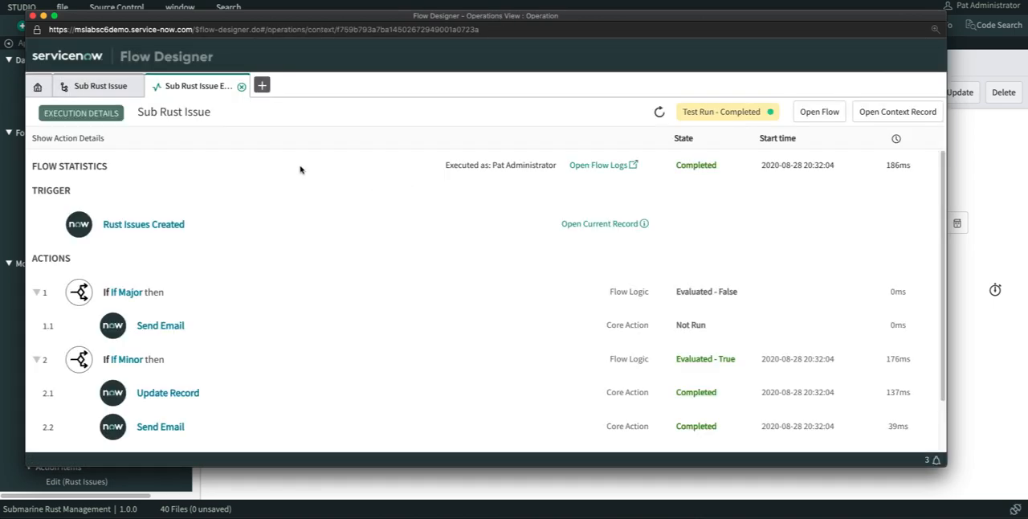
pyautogui.scroll(-2, 699, 156)
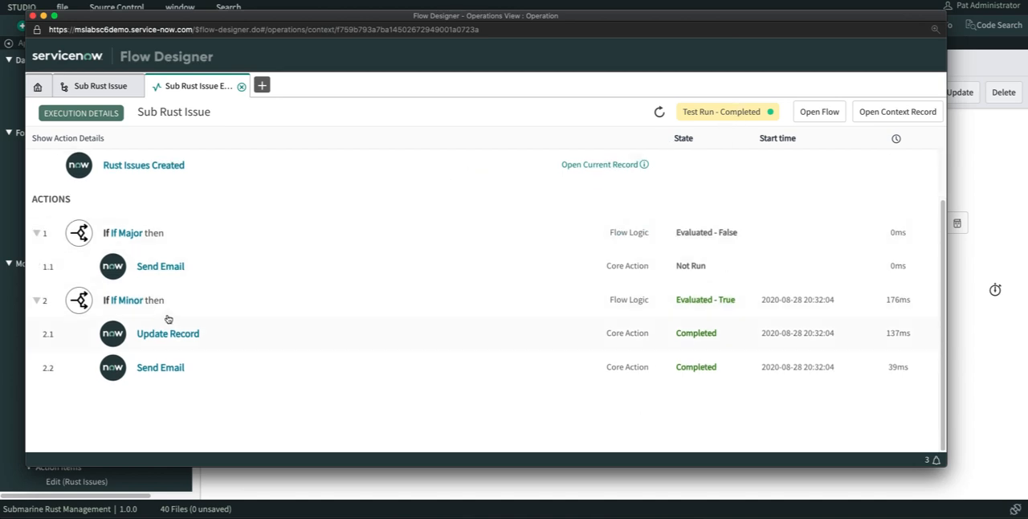
pyautogui.click(157, 370)
pyautogui.scroll(-5, 463, 370)
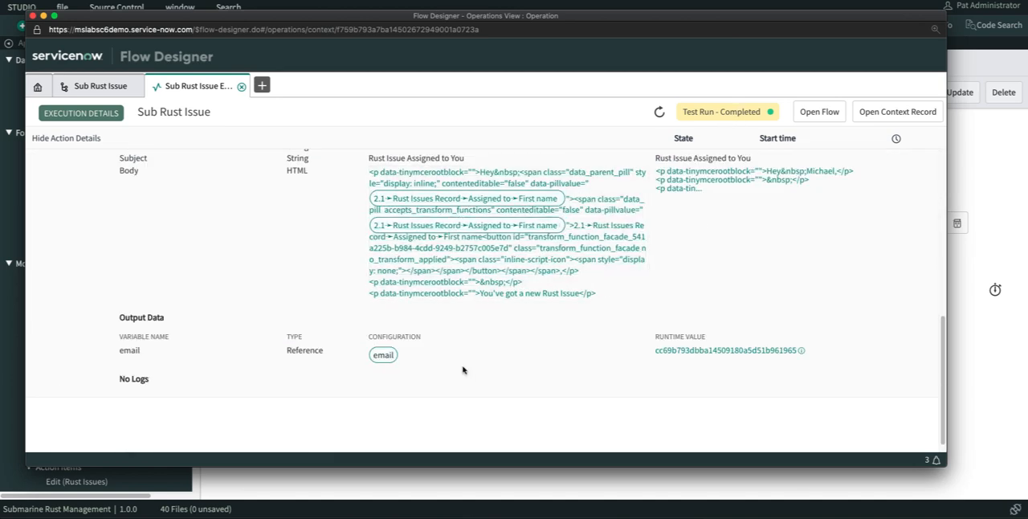
pyautogui.scroll(10, 265, 313)
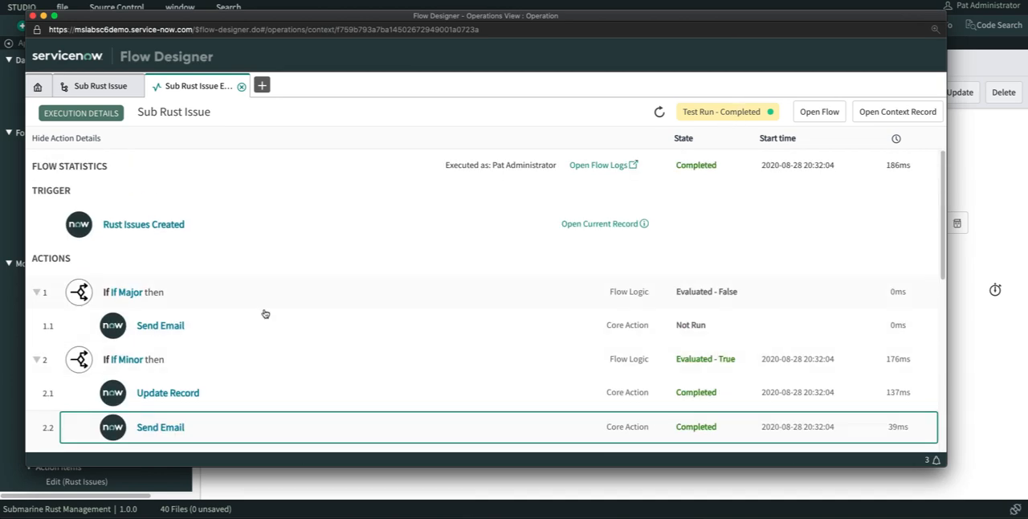
pyautogui.click(241, 86)
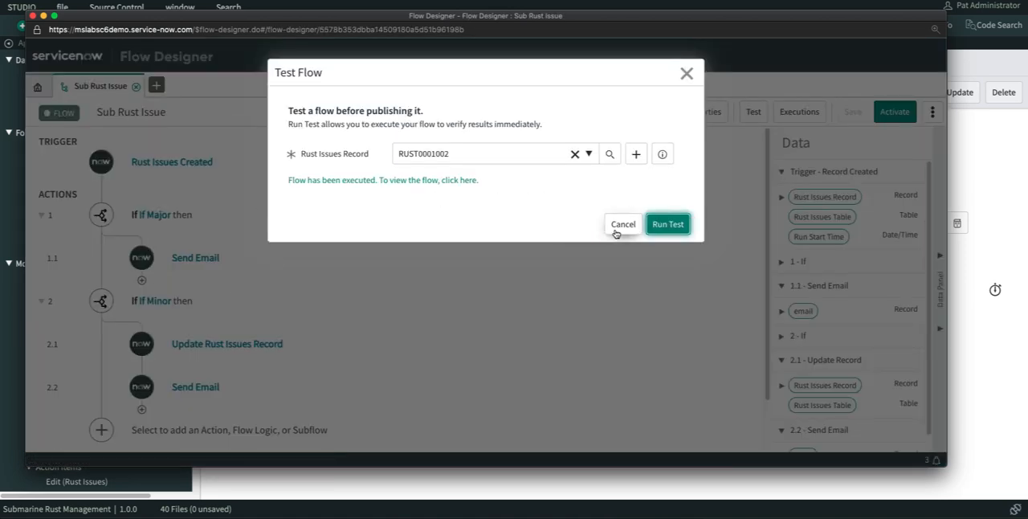
pyautogui.click(622, 225)
# - Look through the flow logic options available after the "If Minor" branch and search the actions for "wa"
pyautogui.scroll(-2, 206, 337)
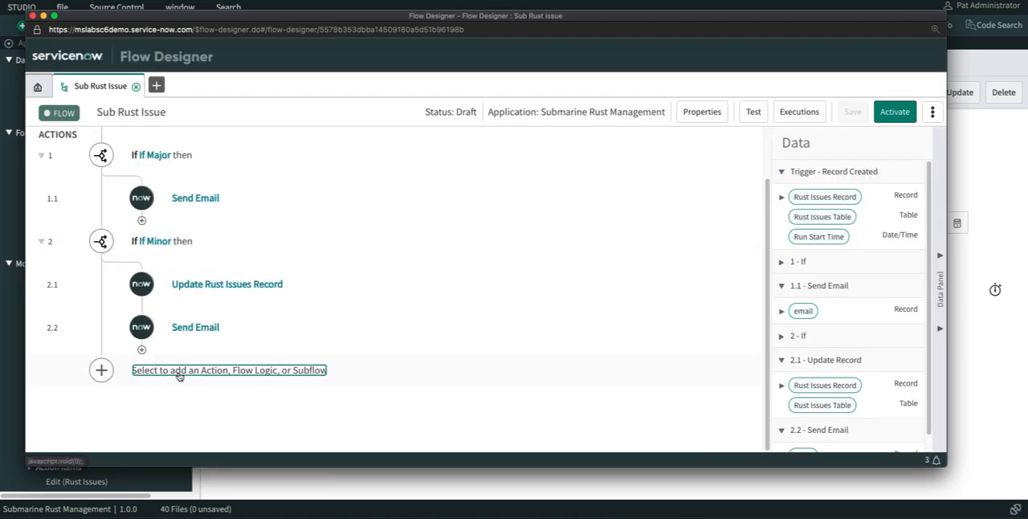
pyautogui.click(180, 371)
pyautogui.scroll(-3, 307, 298)
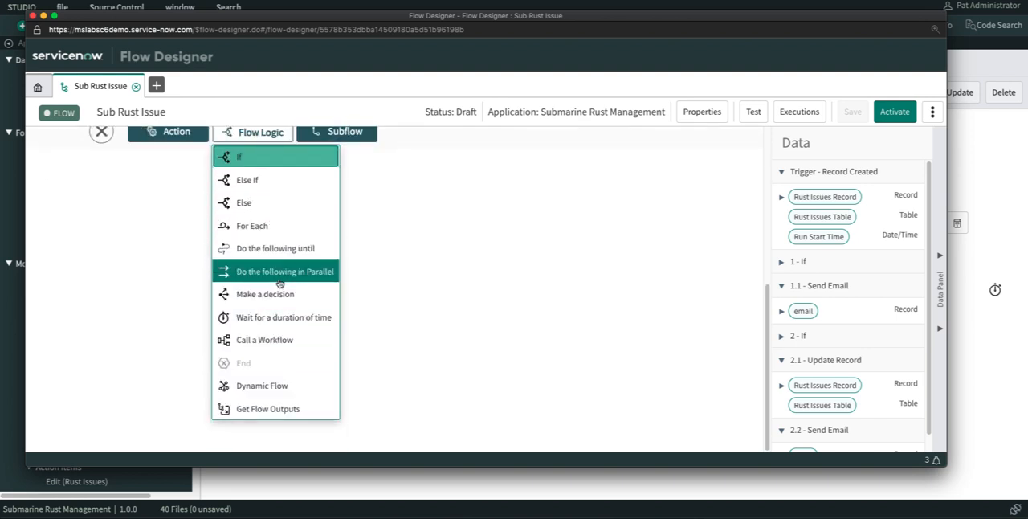
pyautogui.scroll(1, 185, 241)
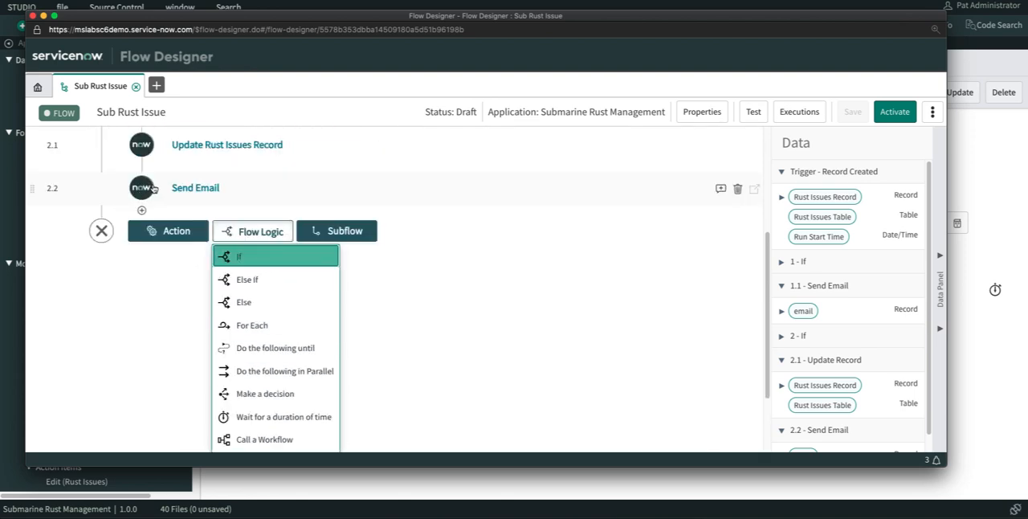
pyautogui.click(168, 233)
pyautogui.write('wa')
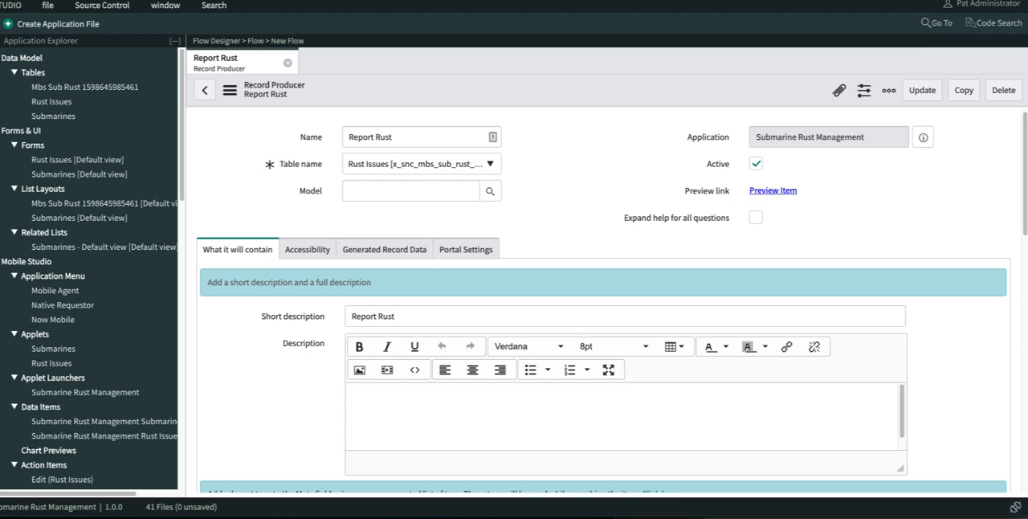
# - Create a new Report application file in Studio, filtering the file types by "report"
pyautogui.click(87, 25)
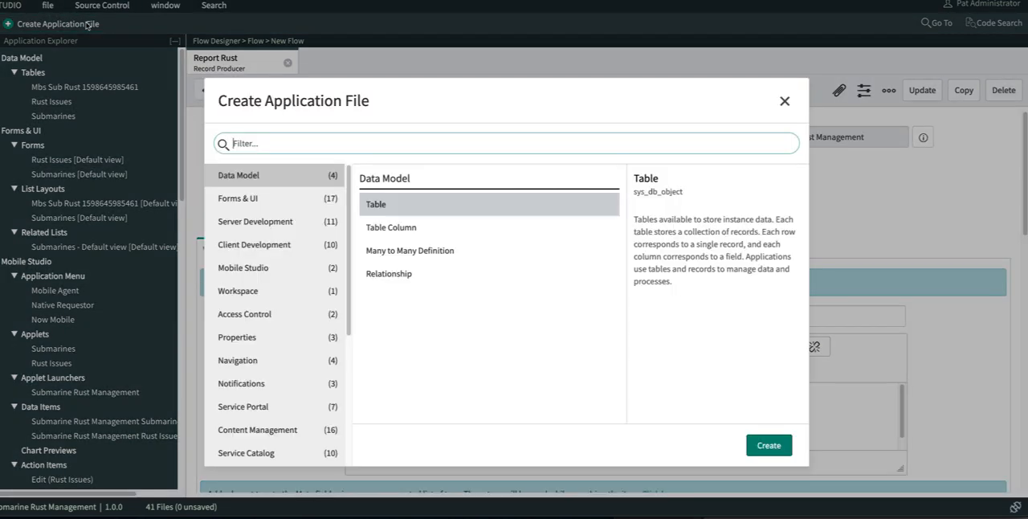
pyautogui.write('report')
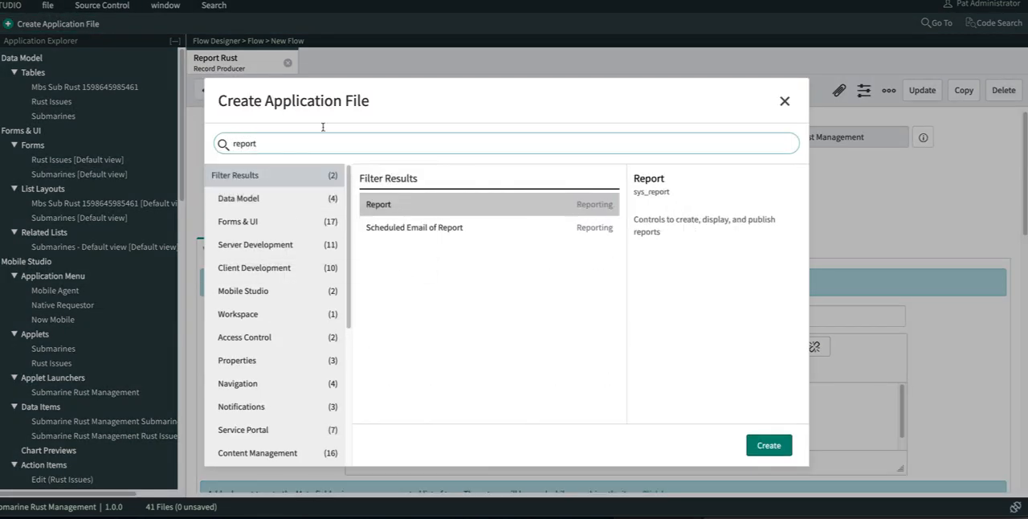
pyautogui.doubleClick(447, 208)
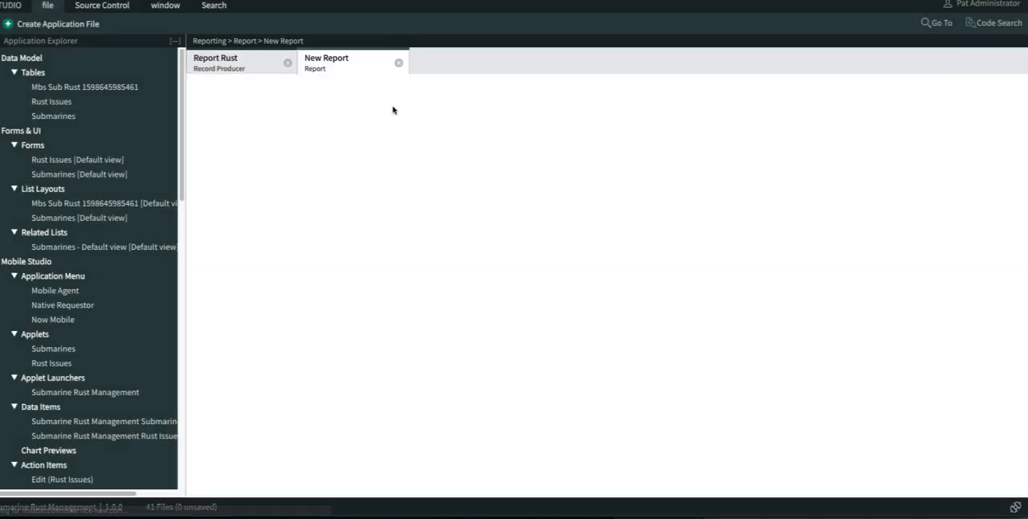
# - Name the report "Rust Status", with source type Table and the table Rust Report [x_snc_mbs_rustmgm_rust_report], and proceed to the visualization types
pyautogui.click(286, 187)
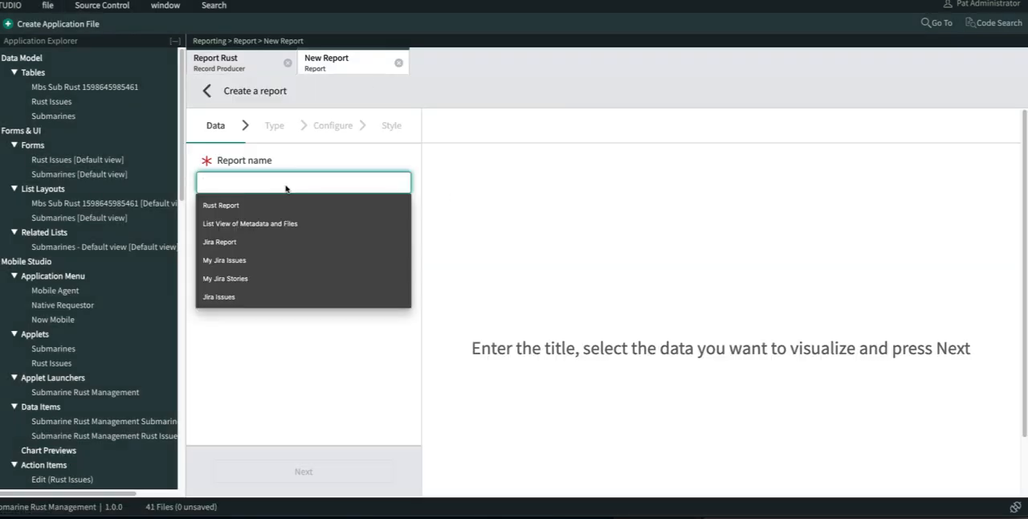
pyautogui.write('Rust Status')
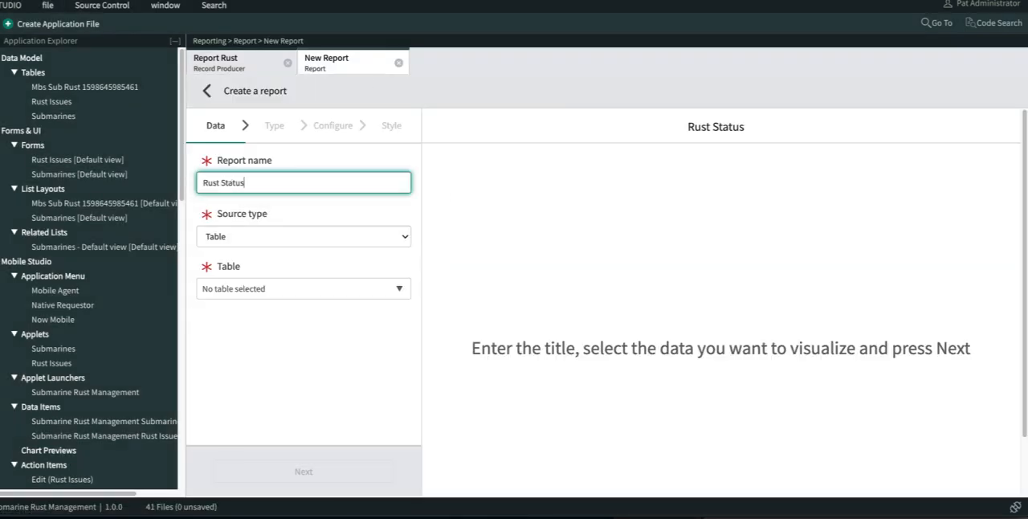
pyautogui.click(305, 239)
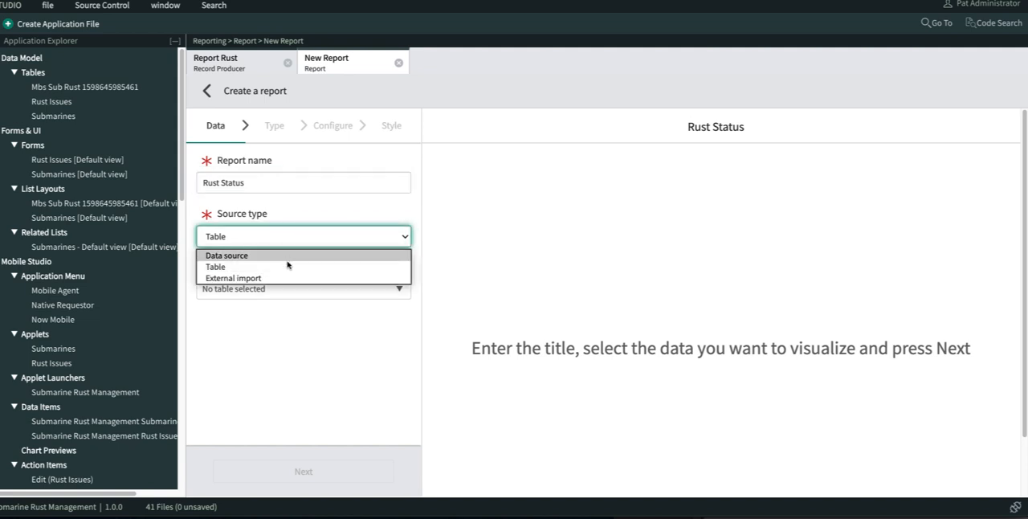
pyautogui.click(286, 267)
pyautogui.click(253, 291)
pyautogui.write('submarin')
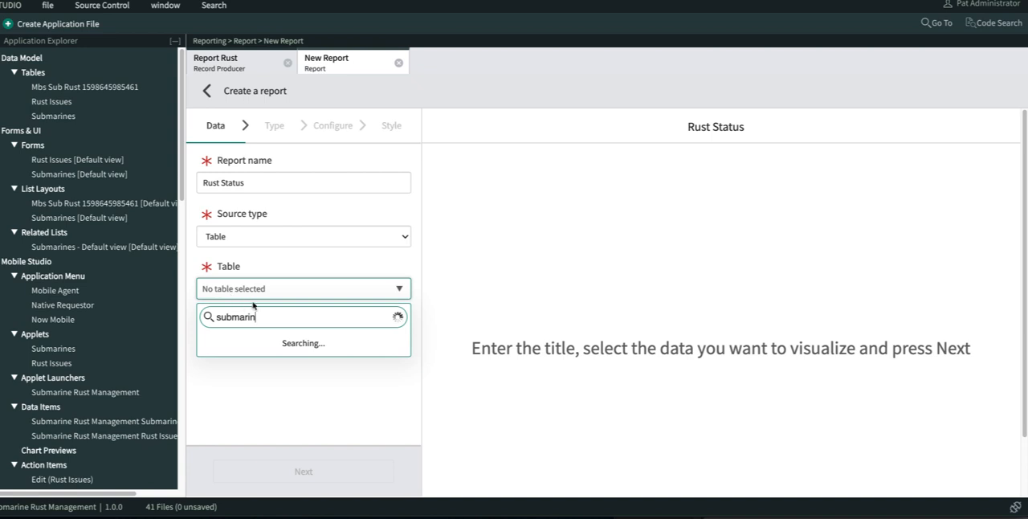
pyautogui.click(273, 356)
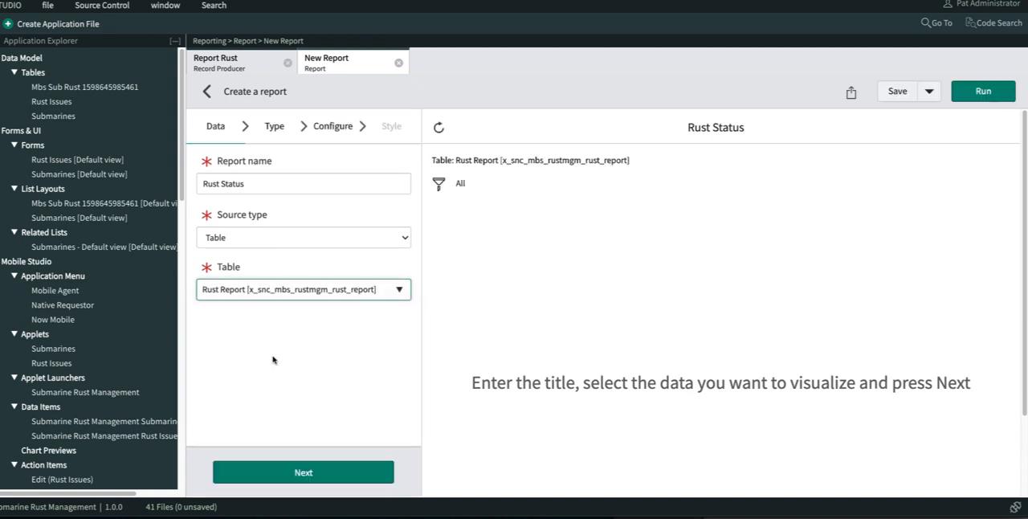
pyautogui.click(317, 471)
# - Choose the Donut visualization for the Rust Status report and group its data by State
pyautogui.scroll(-2, 251, 197)
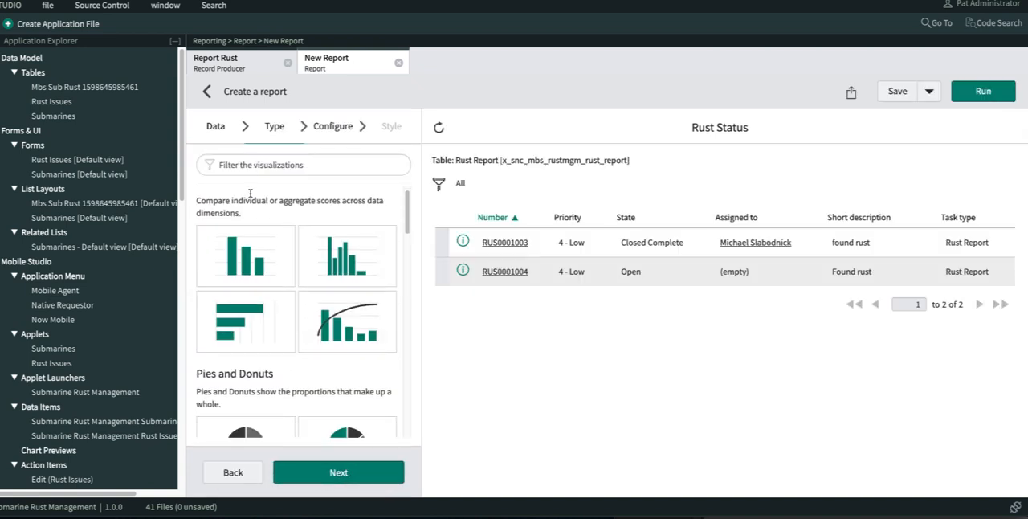
pyautogui.click(253, 362)
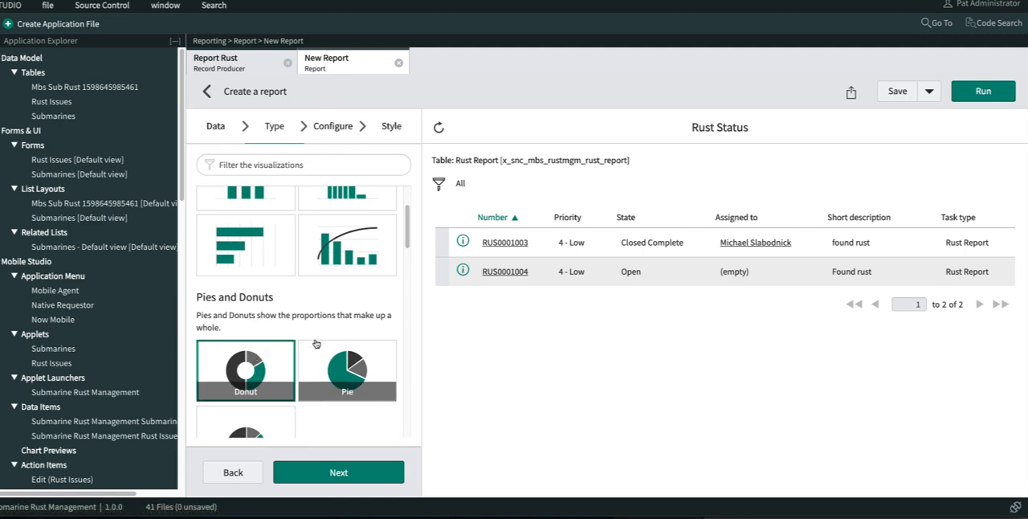
pyautogui.scroll(-2, 254, 361)
pyautogui.click(351, 480)
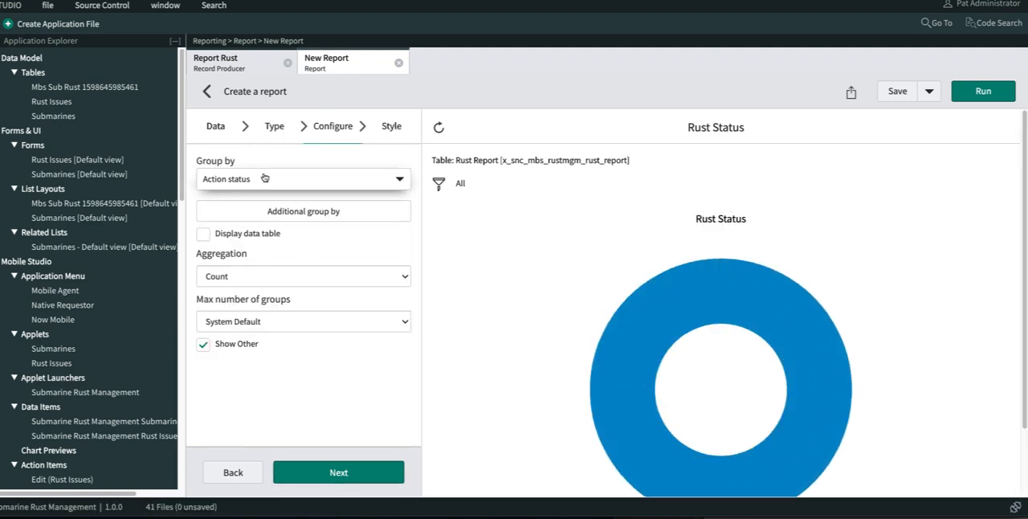
pyautogui.click(261, 183)
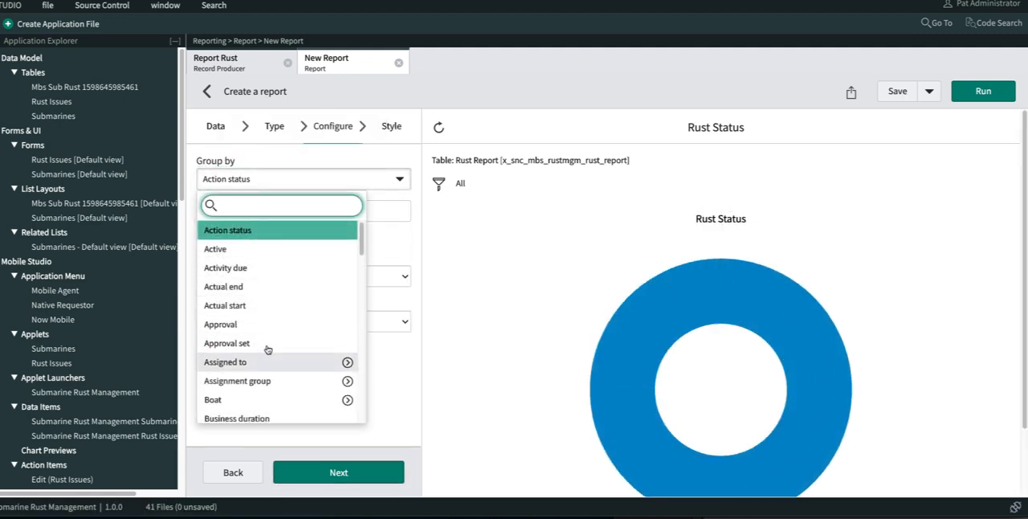
pyautogui.write('st')
pyautogui.click(241, 286)
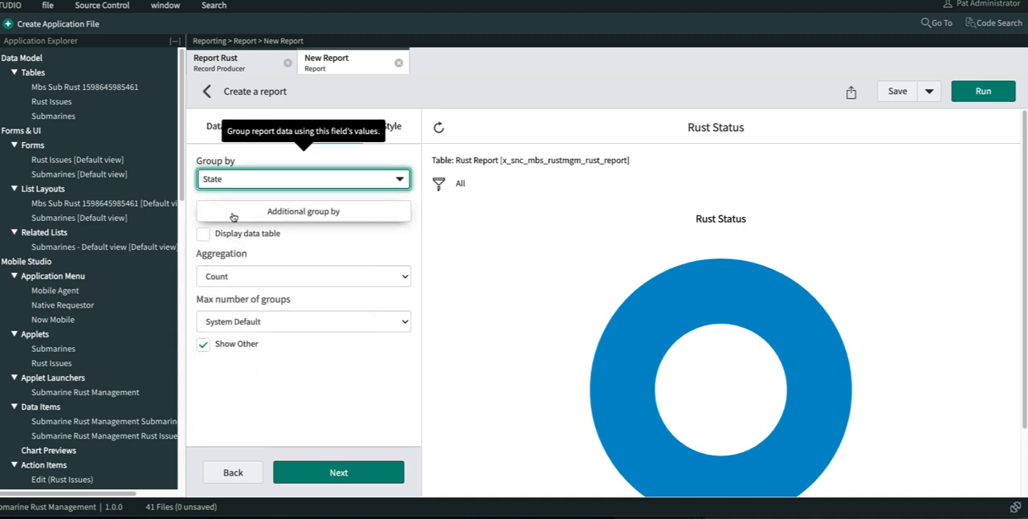
# - Add Boat as an additional group-by field for the Rust Status report and run the report
pyautogui.click(304, 214)
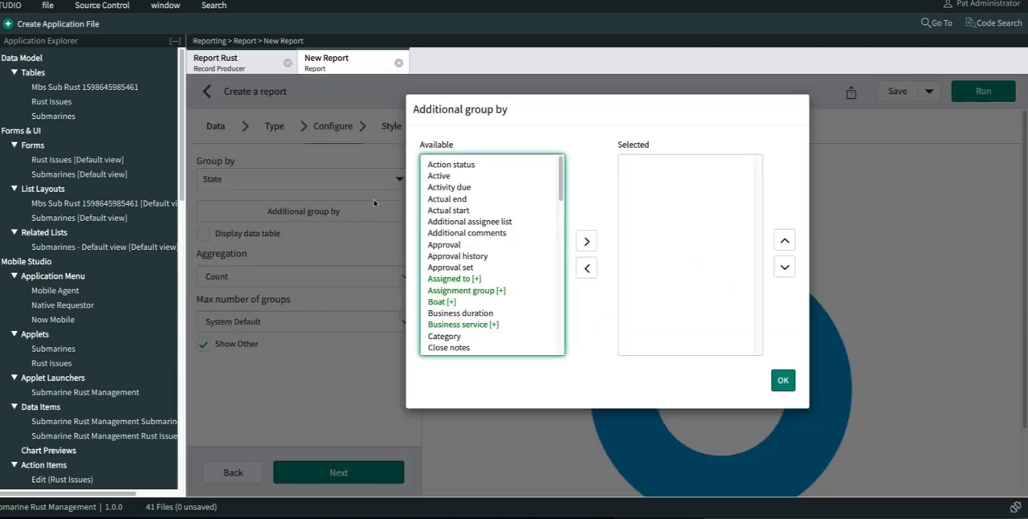
pyautogui.click(471, 208)
pyautogui.click(448, 302)
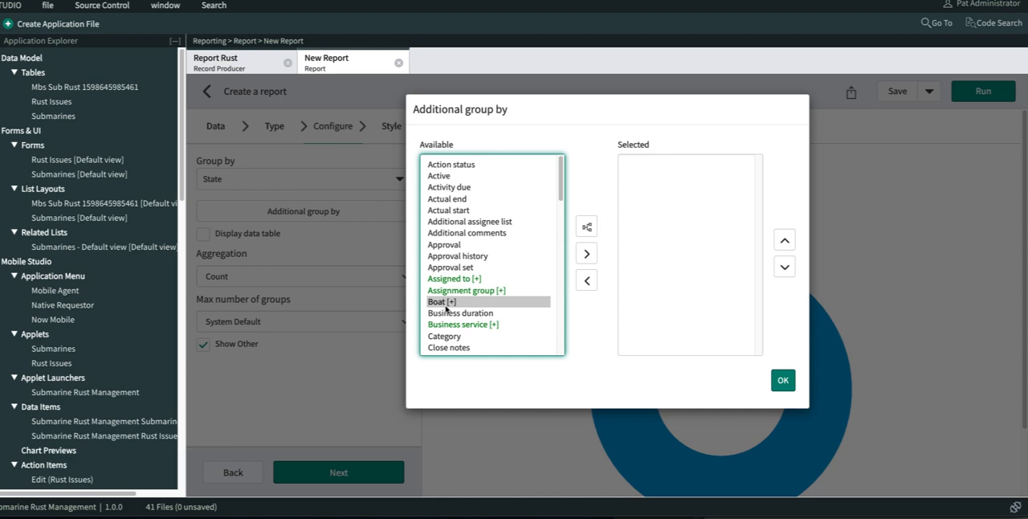
pyautogui.click(586, 241)
pyautogui.click(783, 380)
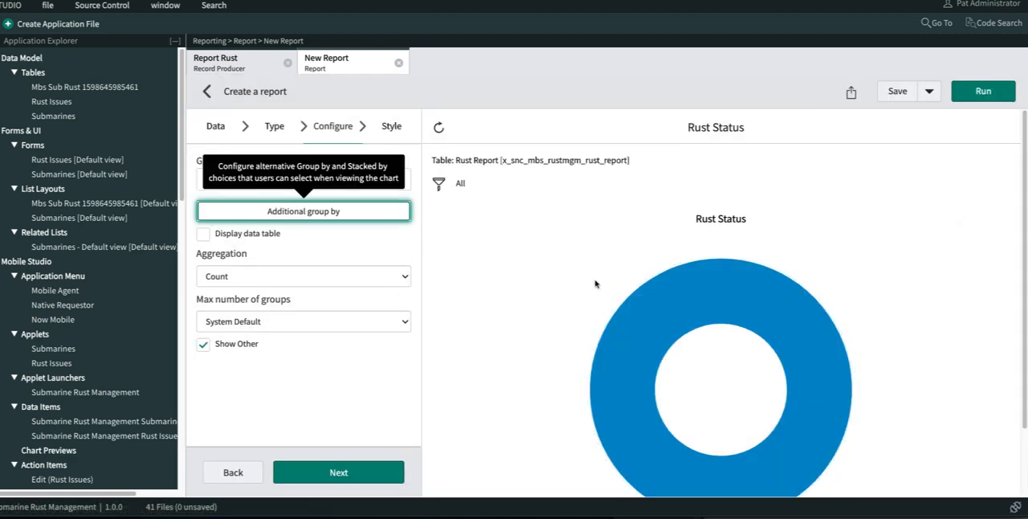
pyautogui.click(983, 91)
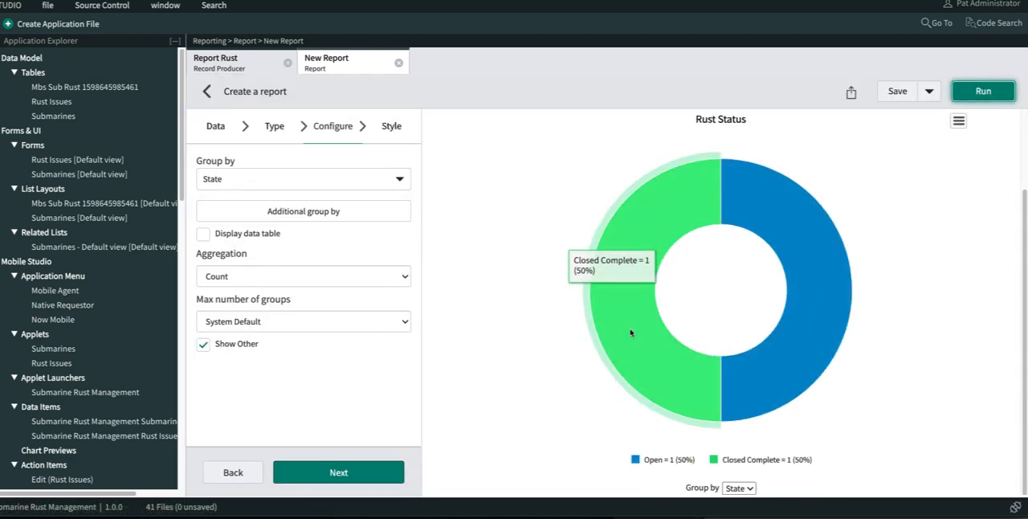
# - Proceed to the style settings, save the Rust Status report, and review its save and sharing options
pyautogui.click(339, 477)
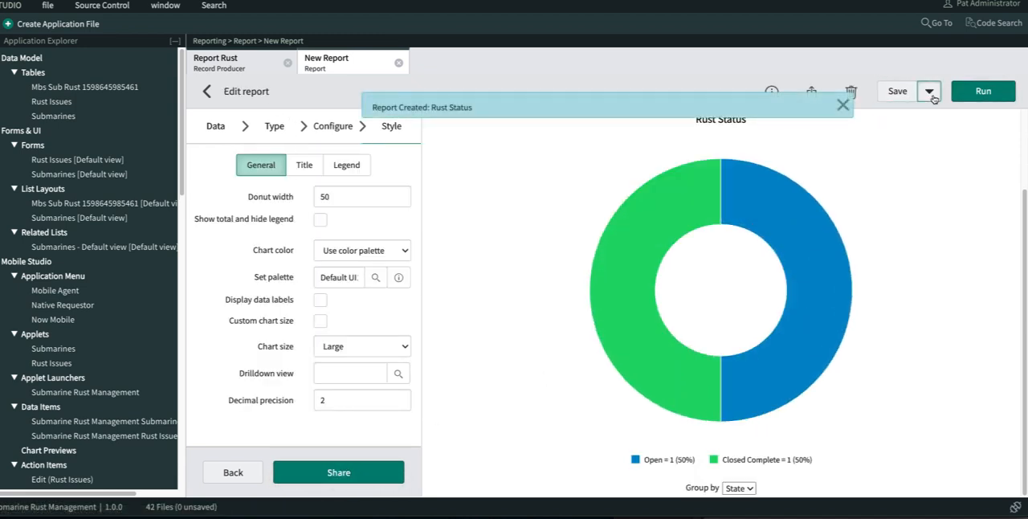
pyautogui.click(929, 91)
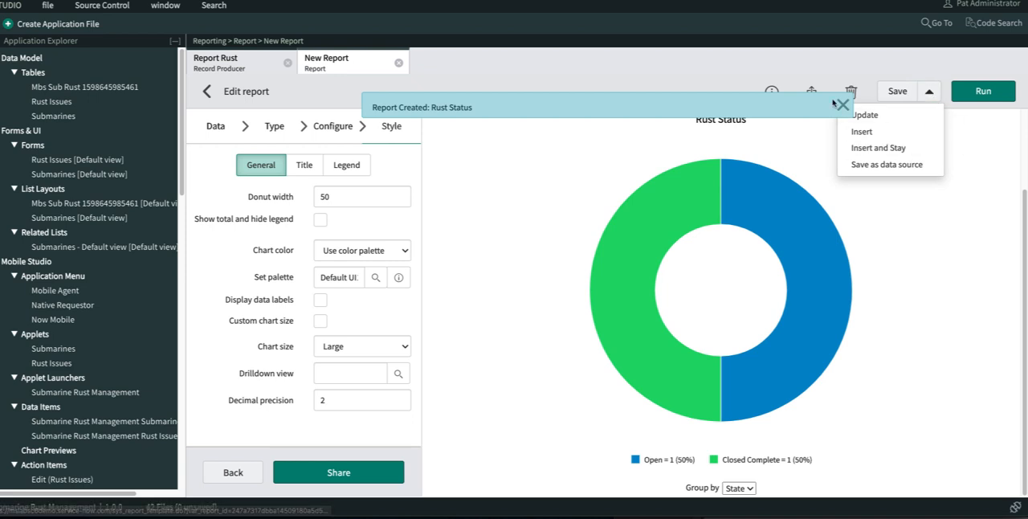
pyautogui.click(812, 91)
pyautogui.click(811, 91)
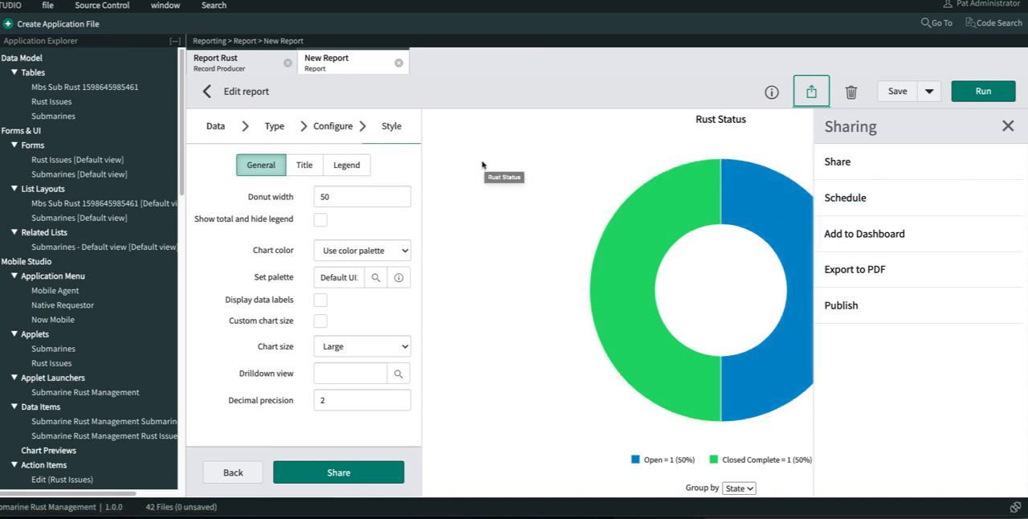
pyautogui.click(1008, 126)
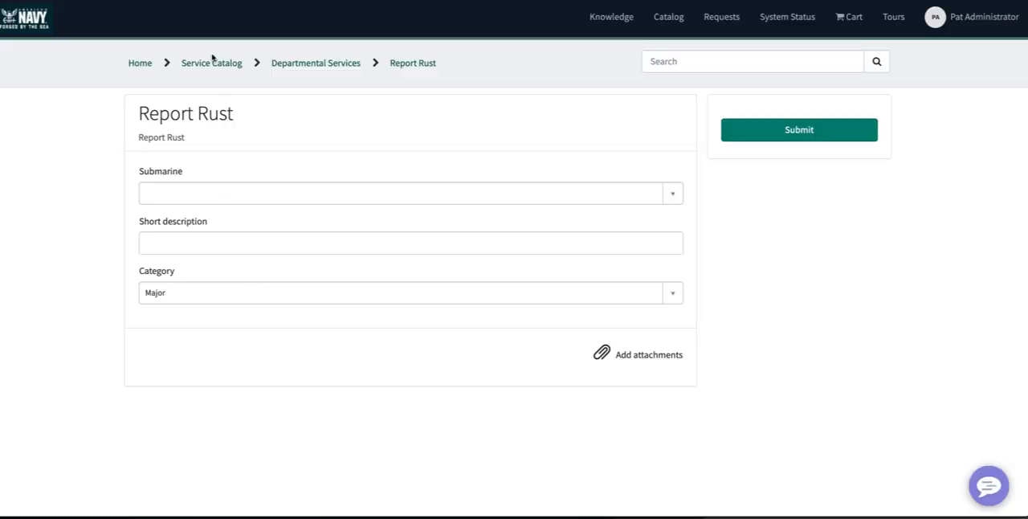
# - View the service portal's home page, and review the Link to Source Control settings in Studio without linking the application
pyautogui.click(140, 64)
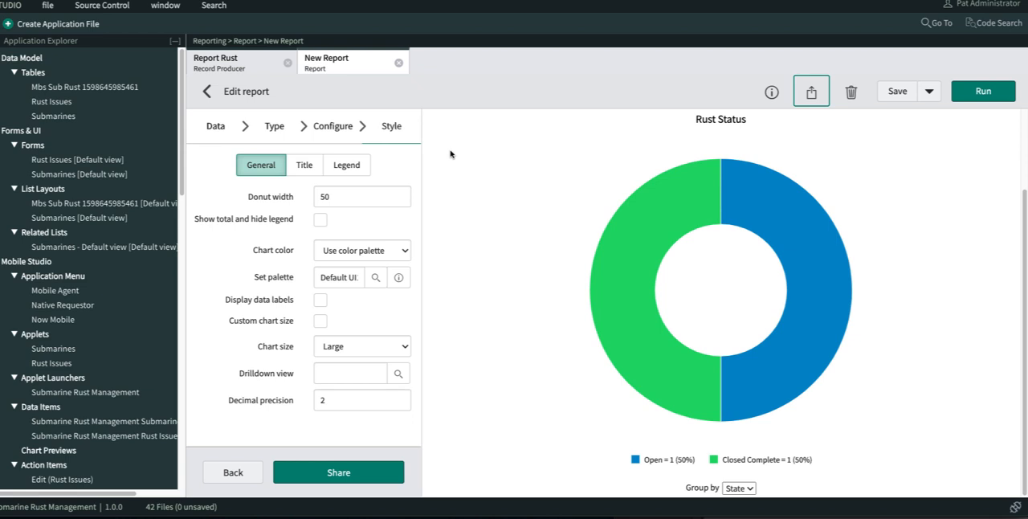
pyautogui.click(118, 10)
pyautogui.click(121, 29)
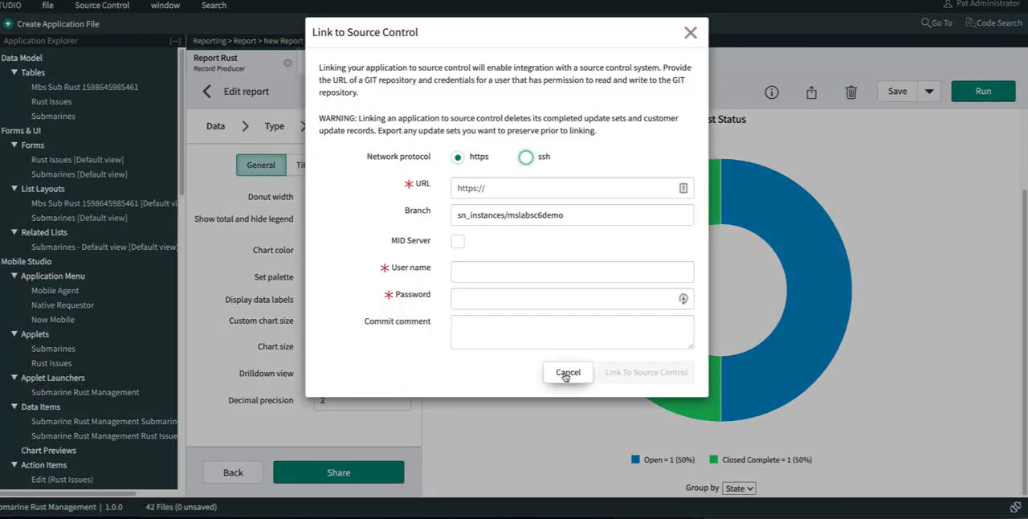
pyautogui.click(566, 373)
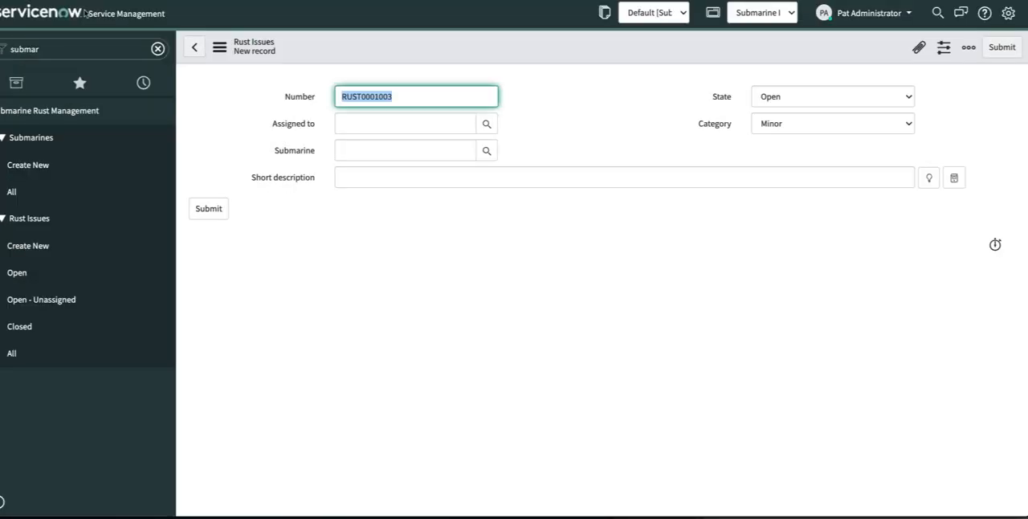
# - Switch to the ServiceNow main interface, filter the navigator by "applicat", and open My Company Applications
pyautogui.click(79, 46)
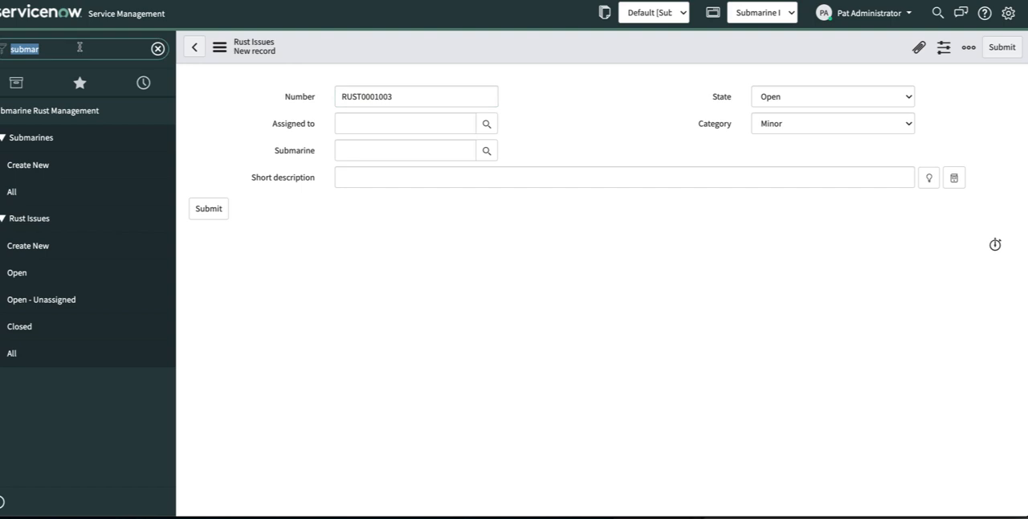
pyautogui.write('s')
pyautogui.press('BackSpace')
pyautogui.write('app')
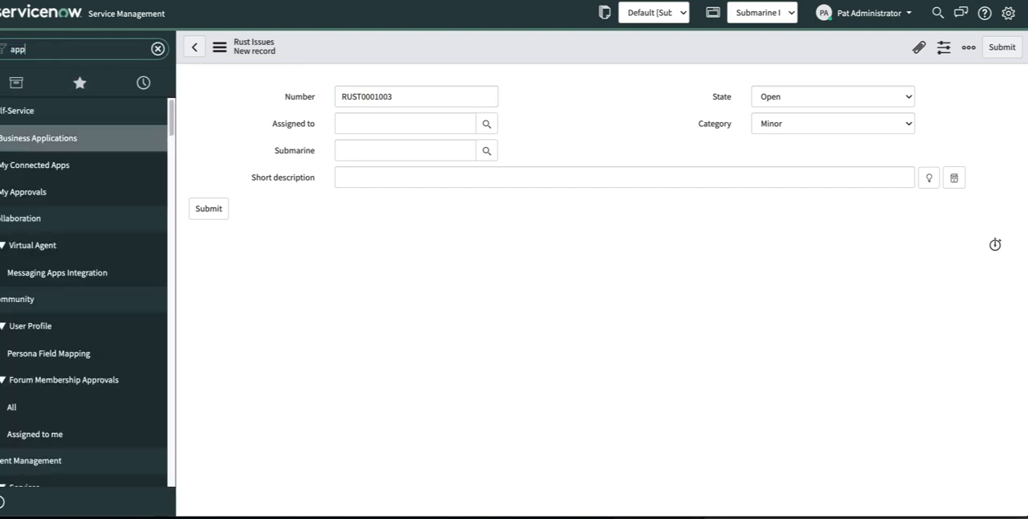
pyautogui.write('lci')
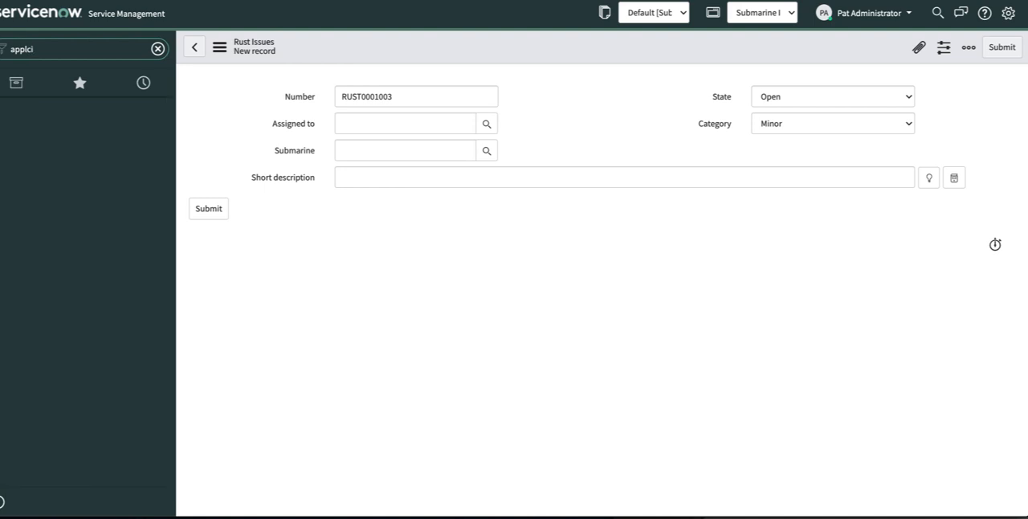
pyautogui.press('BackSpace')
pyautogui.write('icat')
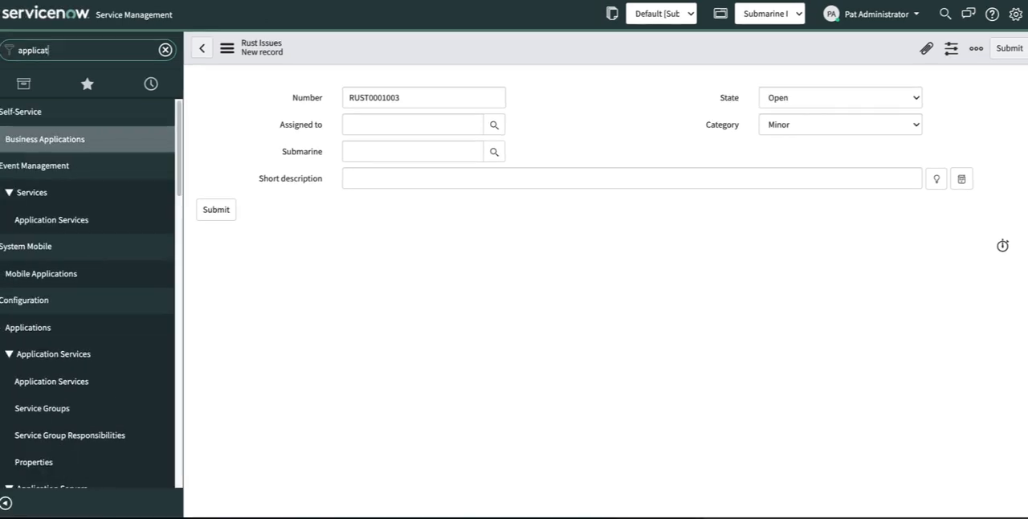
pyautogui.scroll(-5, 81, 209)
pyautogui.scroll(-10, 87, 196)
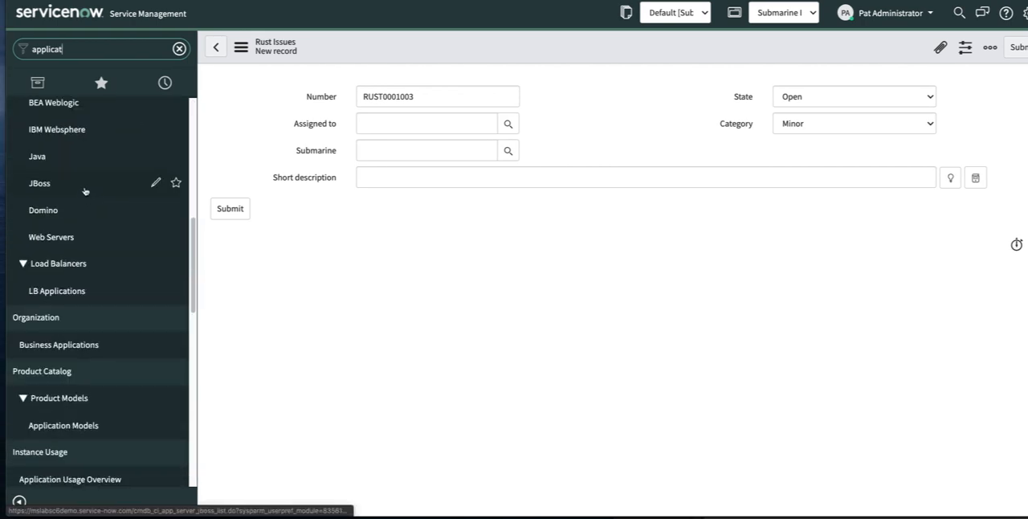
pyautogui.scroll(-3, 81, 190)
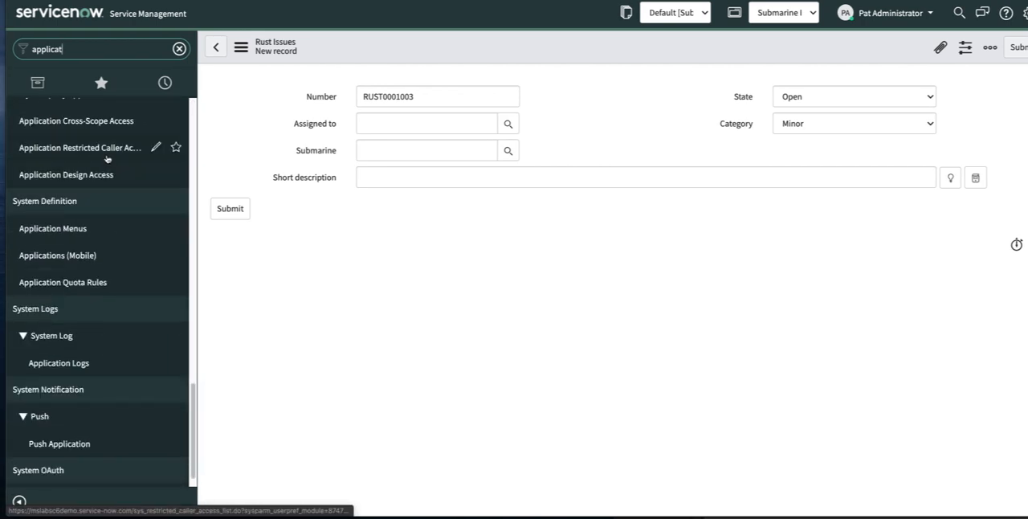
pyautogui.scroll(4, 115, 292)
pyautogui.click(109, 268)
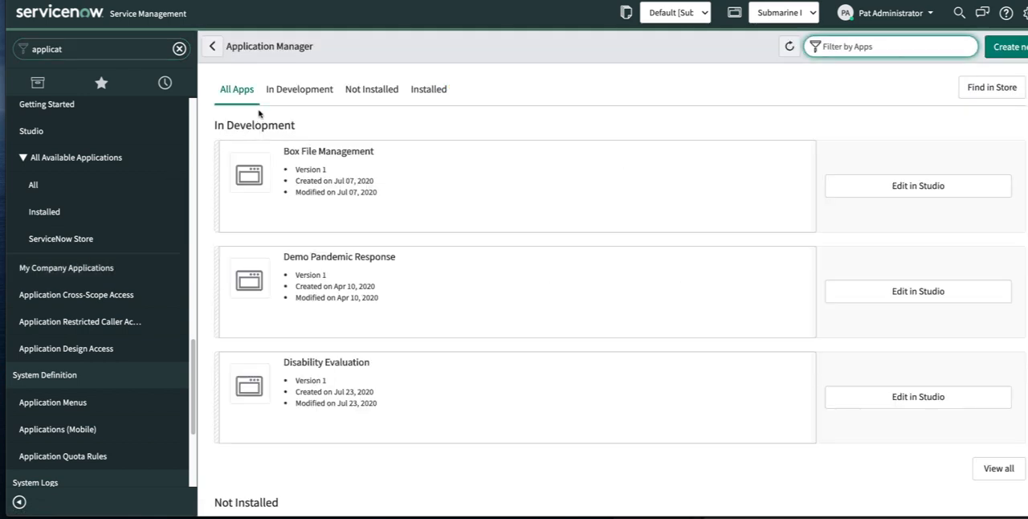
# - Find Submarine Rust Management among the applications in development and open its application record
pyautogui.click(299, 89)
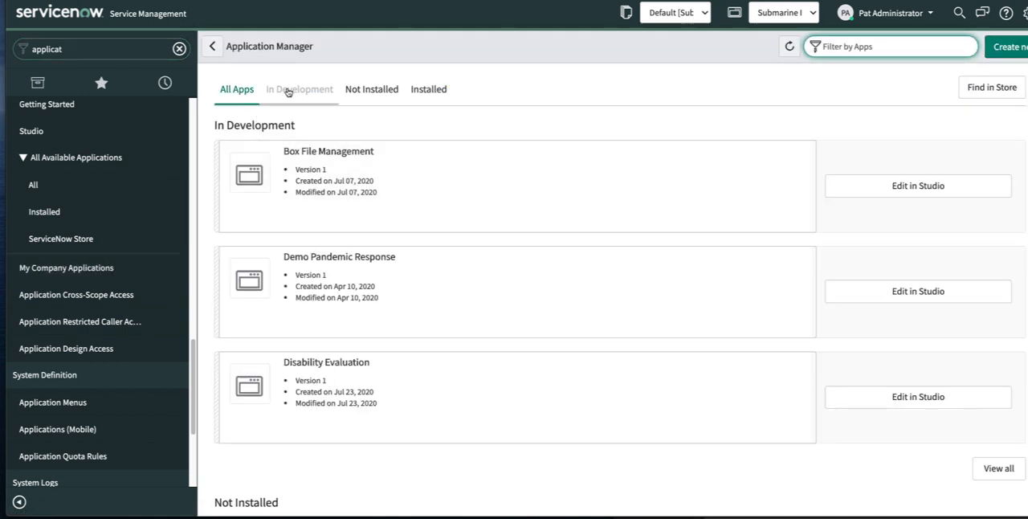
pyautogui.scroll(-1, 569, 173)
pyautogui.scroll(-6, 477, 175)
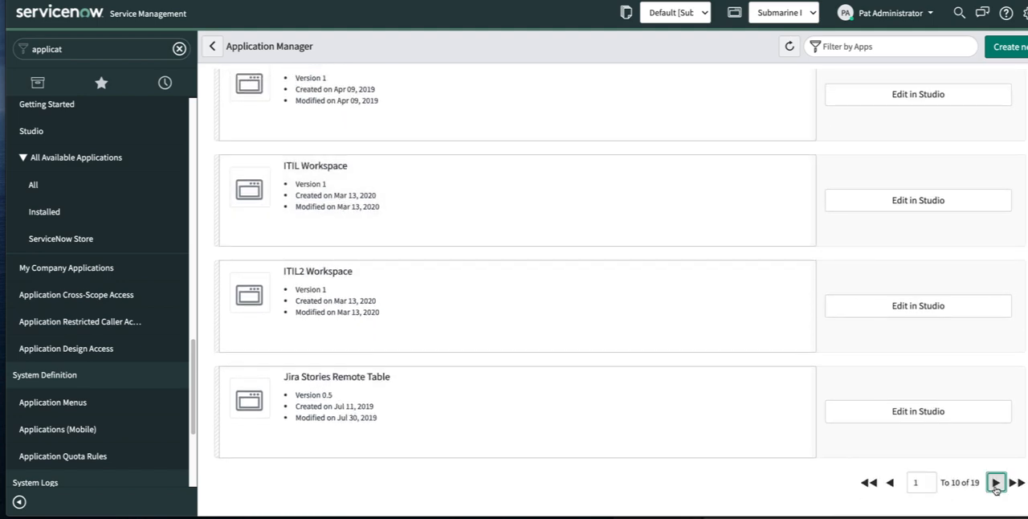
pyautogui.click(995, 482)
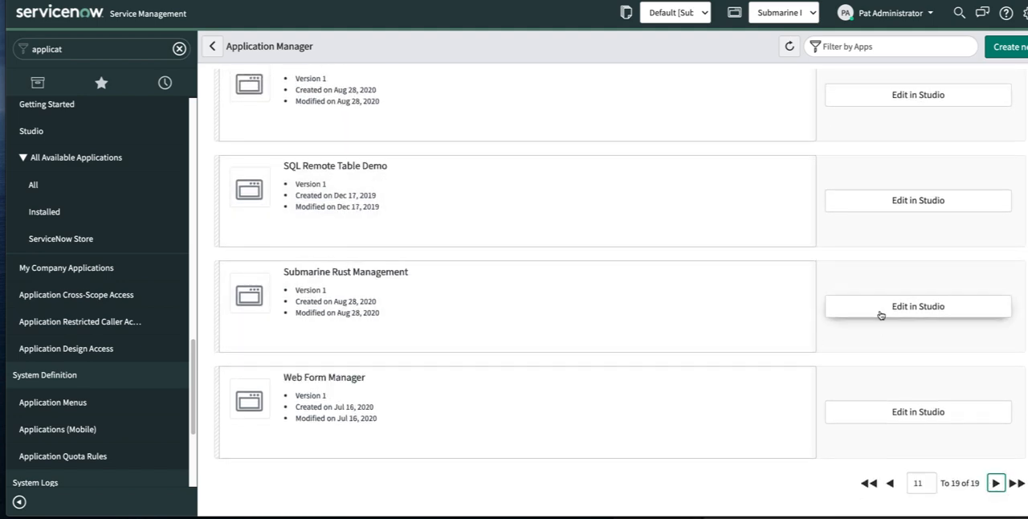
pyautogui.click(455, 286)
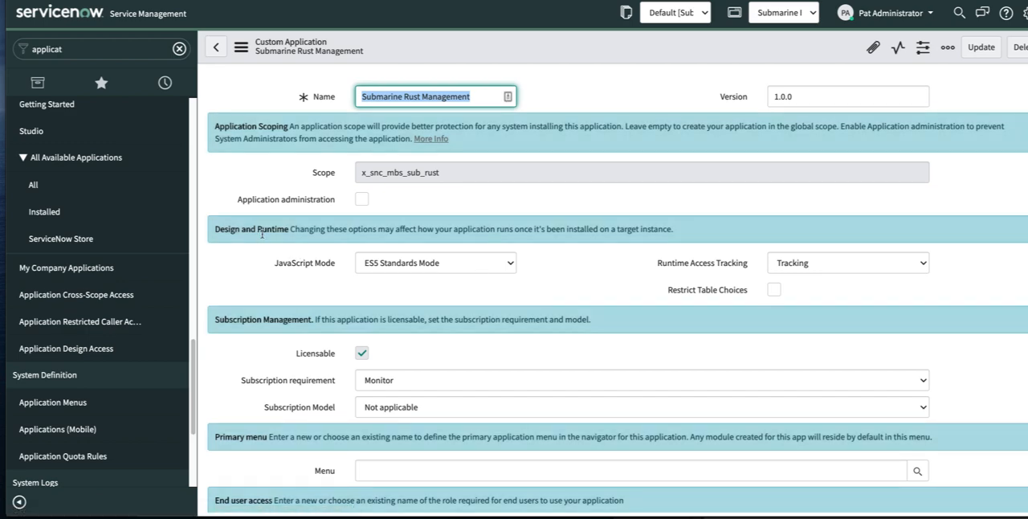
# - Publish the Submarine Rust Management application to an update set with the description "Ready to install", including demo data
pyautogui.scroll(-3, 262, 234)
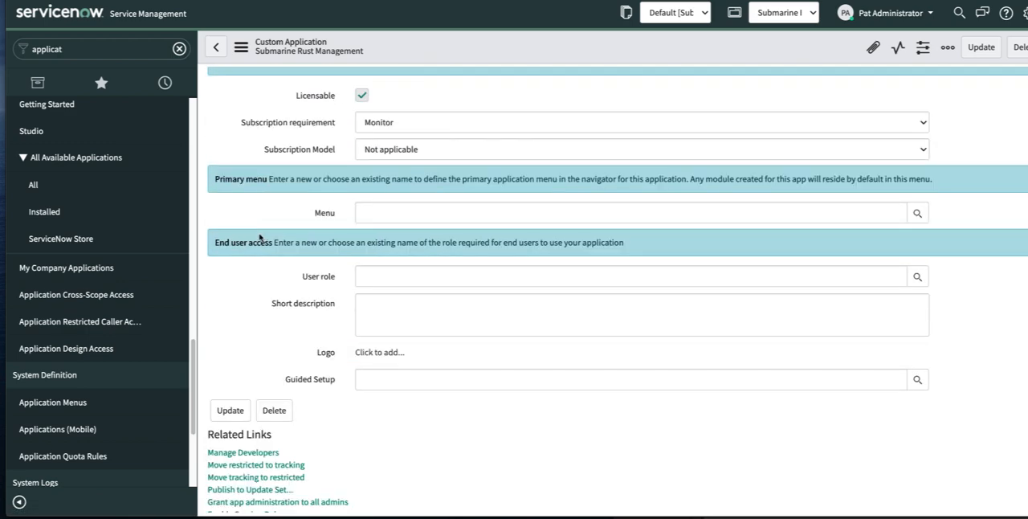
pyautogui.scroll(3, 260, 237)
pyautogui.scroll(-5, 341, 224)
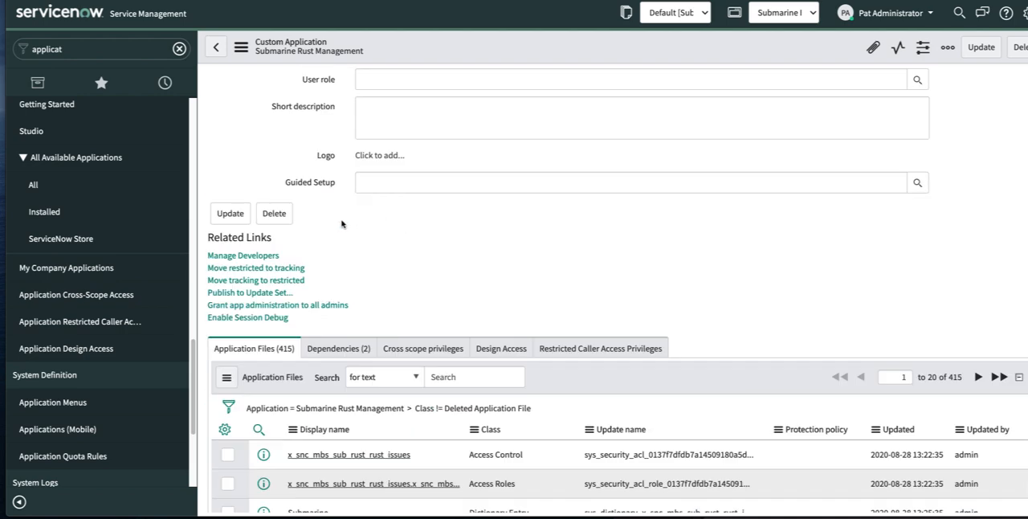
pyautogui.click(251, 293)
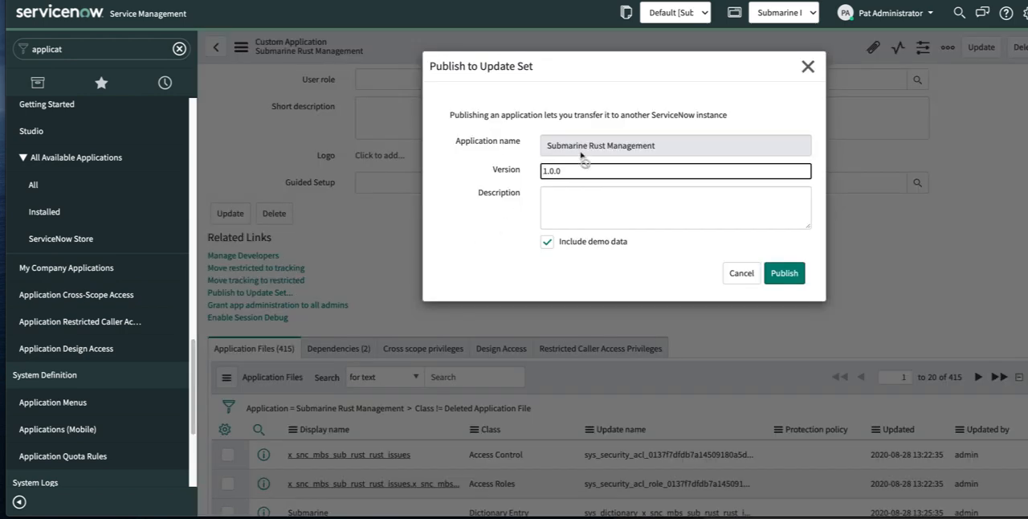
pyautogui.click(579, 195)
pyautogui.write('RE')
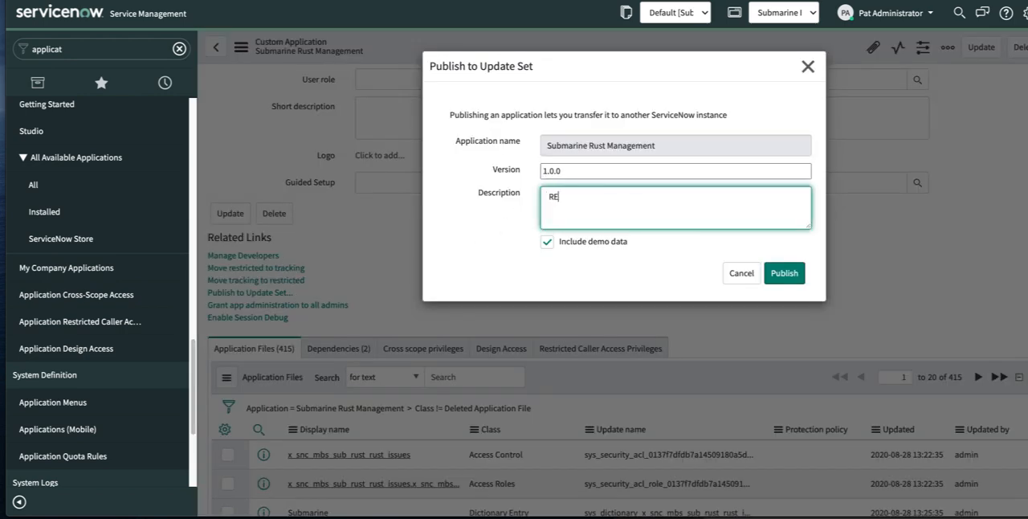
pyautogui.write('ady to')
pyautogui.write('eady to install')
pyautogui.click(785, 275)
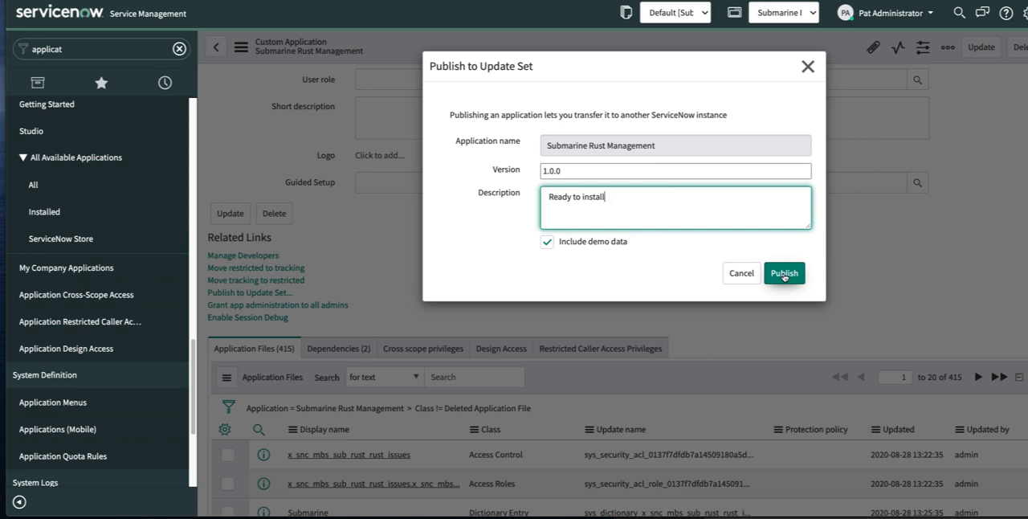
pyautogui.click(783, 275)
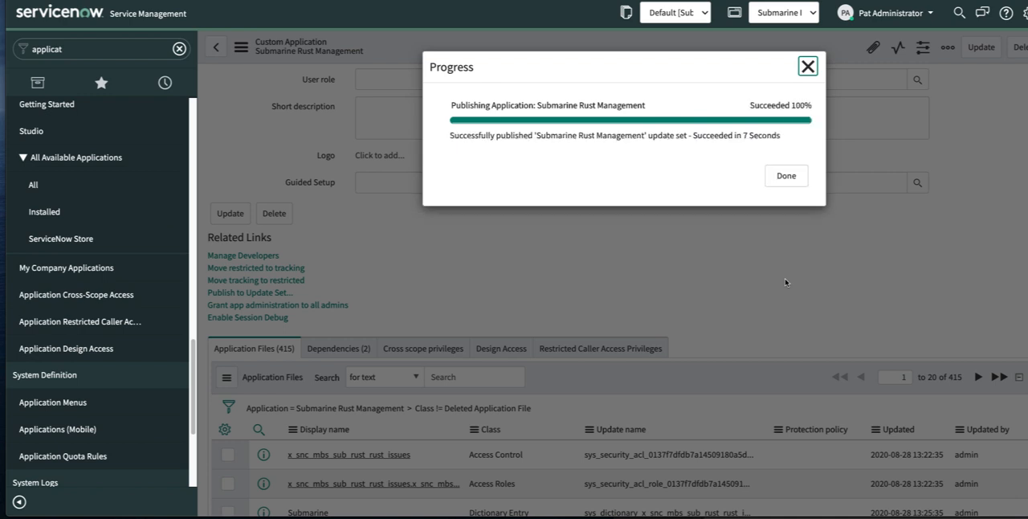
pyautogui.click(784, 179)
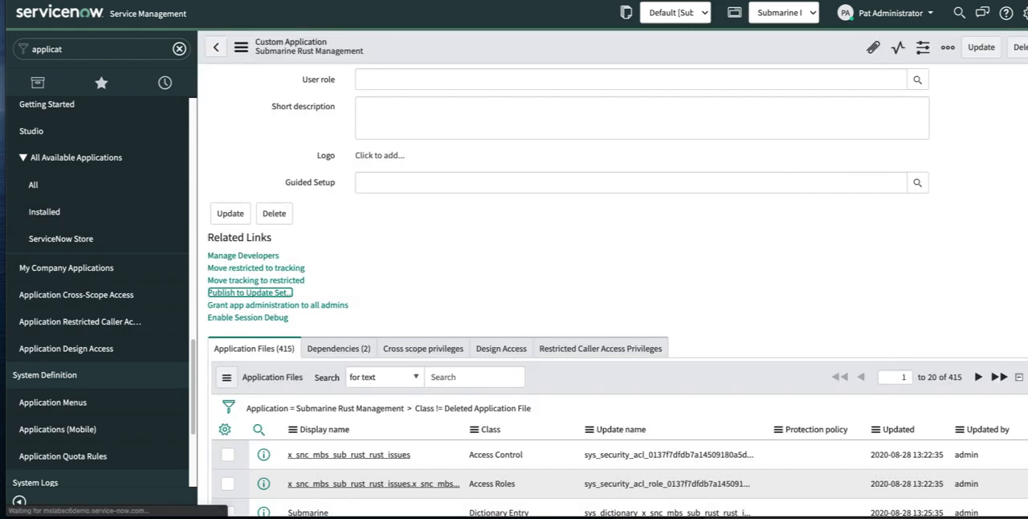